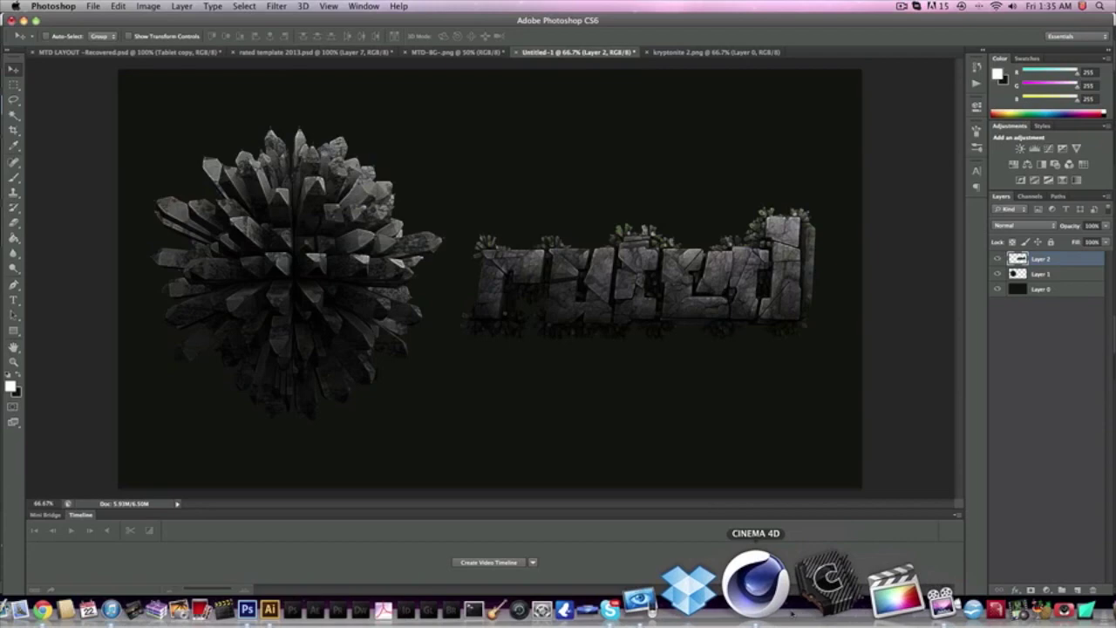
Switch to Cinema 4D and look through the installed plugins, including the Thrausi tools
{"action": "left_click", "coordinate": [750, 576]}
{"action": "left_click", "coordinate": [335, 32]}
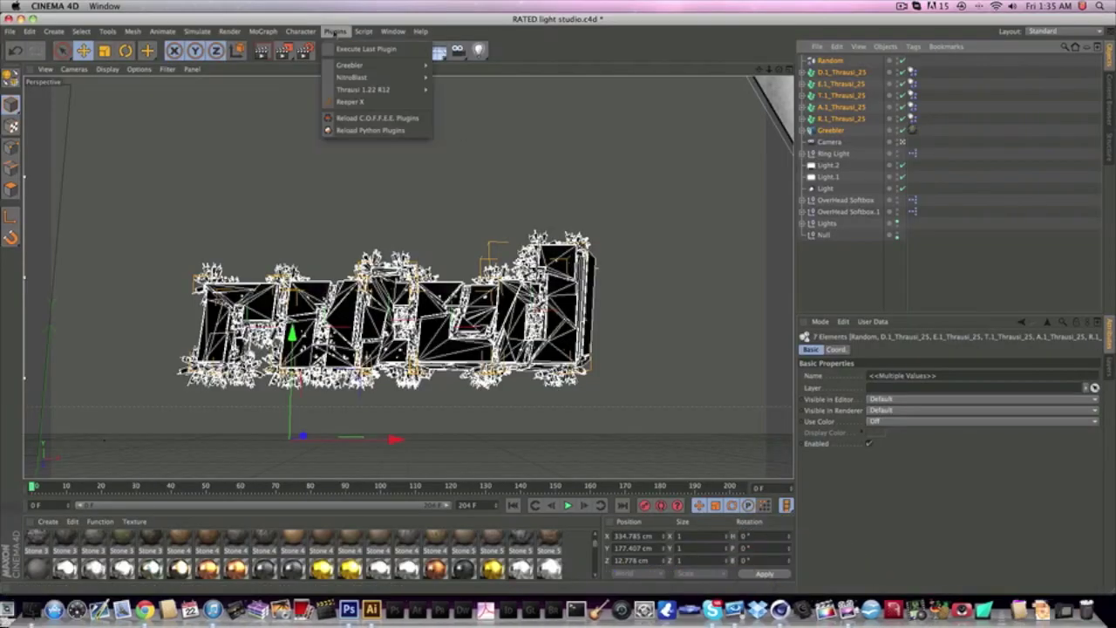
{"action": "mouse_move", "coordinate": [358, 67]}
{"action": "mouse_move", "coordinate": [362, 90]}
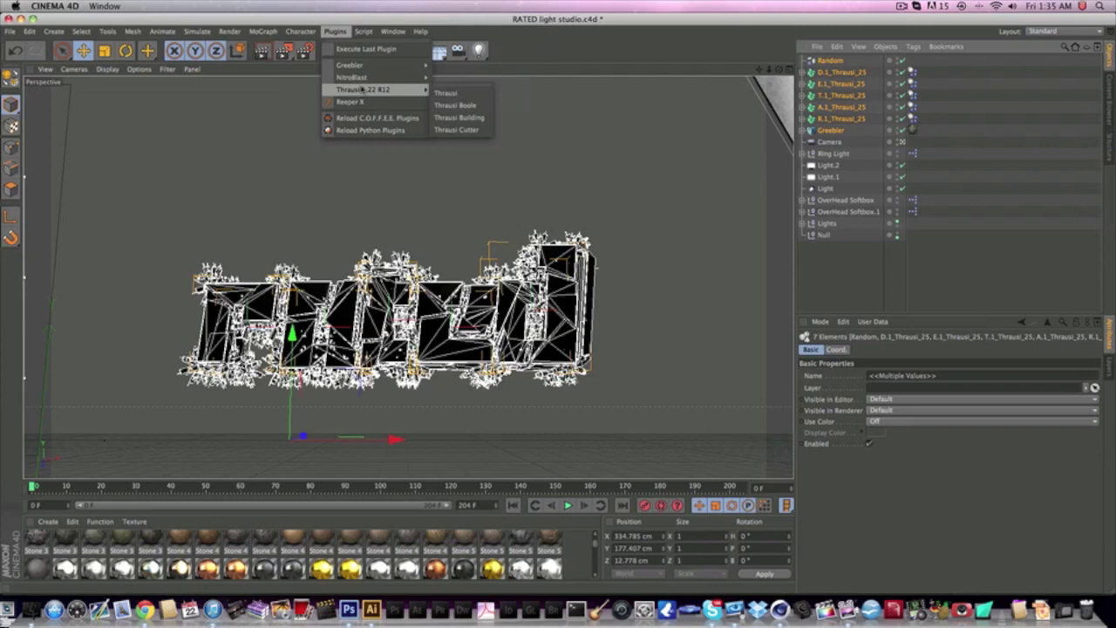
{"action": "left_click", "coordinate": [328, 28]}
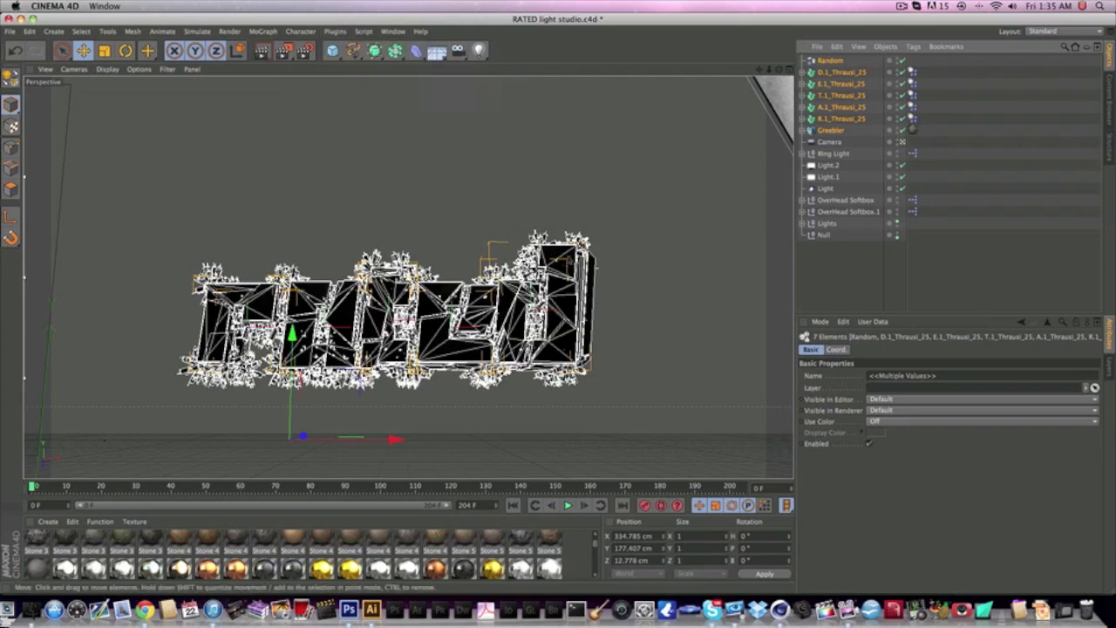
Delete the Random effector, the five Thrausi letter objects and the Greebler object, keeping the camera and lights
{"action": "left_click", "coordinate": [830, 62]}
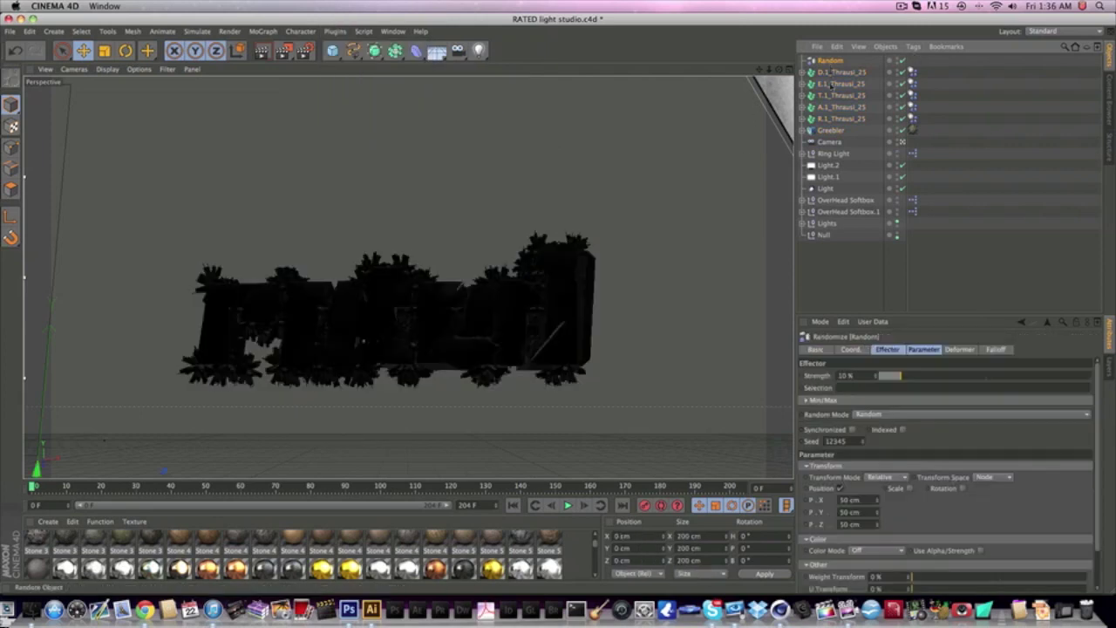
{"action": "left_click", "coordinate": [828, 130], "text": "shift"}
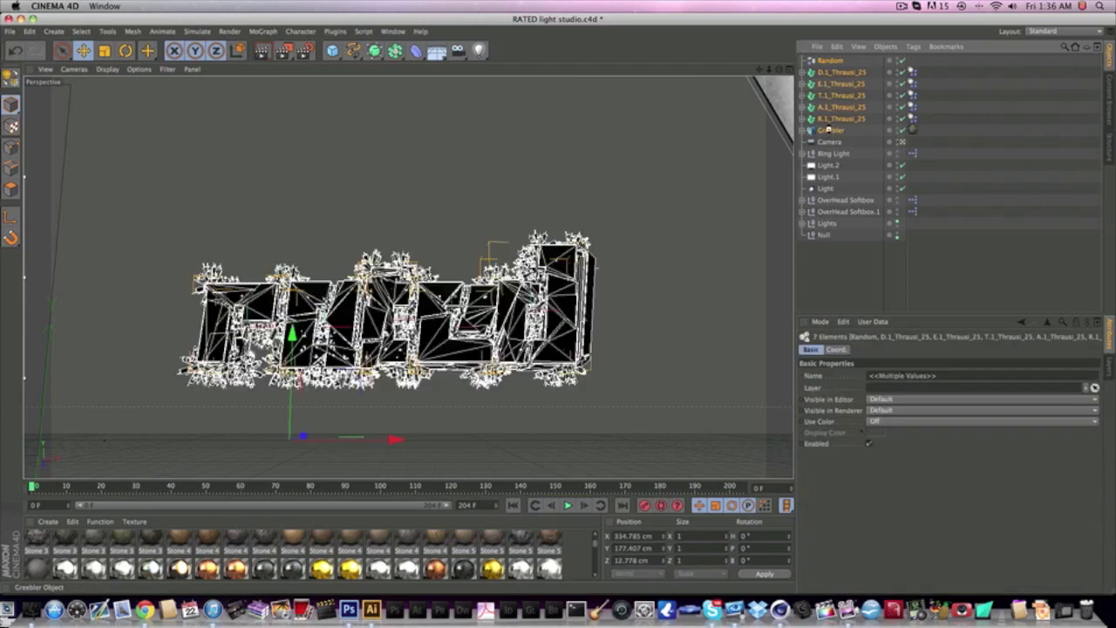
{"action": "key", "text": "Delete"}
{"action": "left_click", "coordinate": [822, 62]}
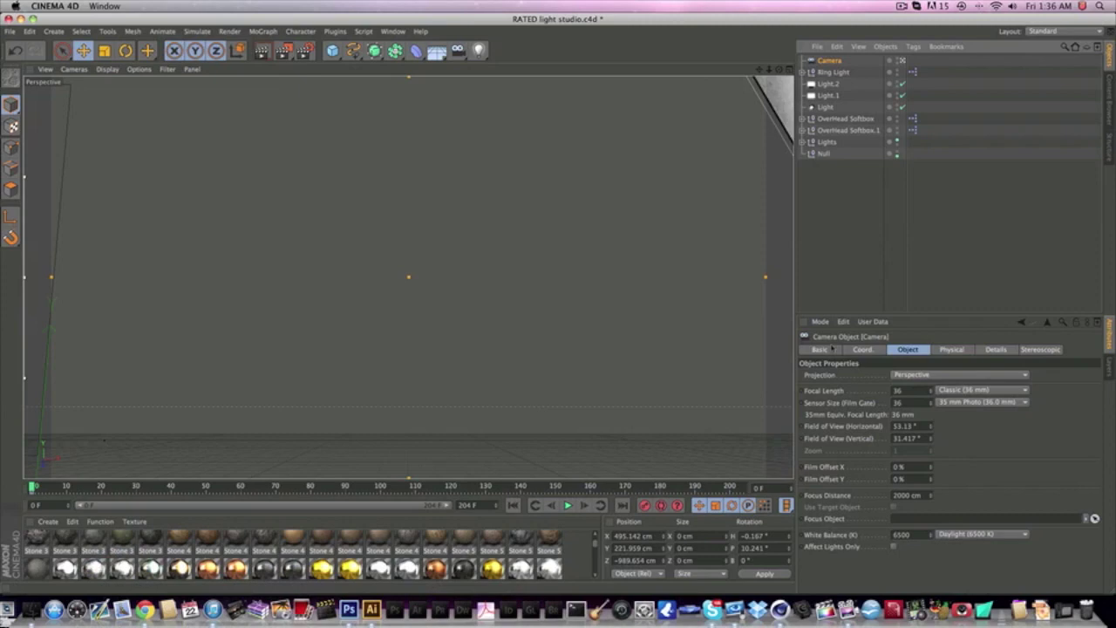
{"action": "left_click", "coordinate": [898, 255]}
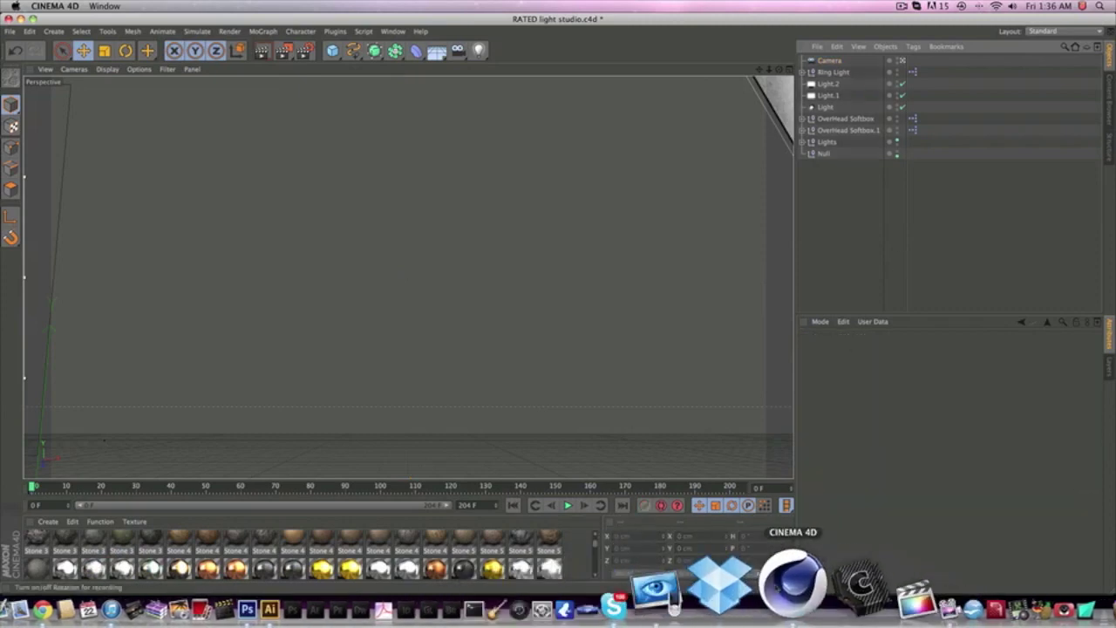
Switch to Photoshop to view the finished stone renders and return to Cinema 4D
{"action": "left_click", "coordinate": [339, 588]}
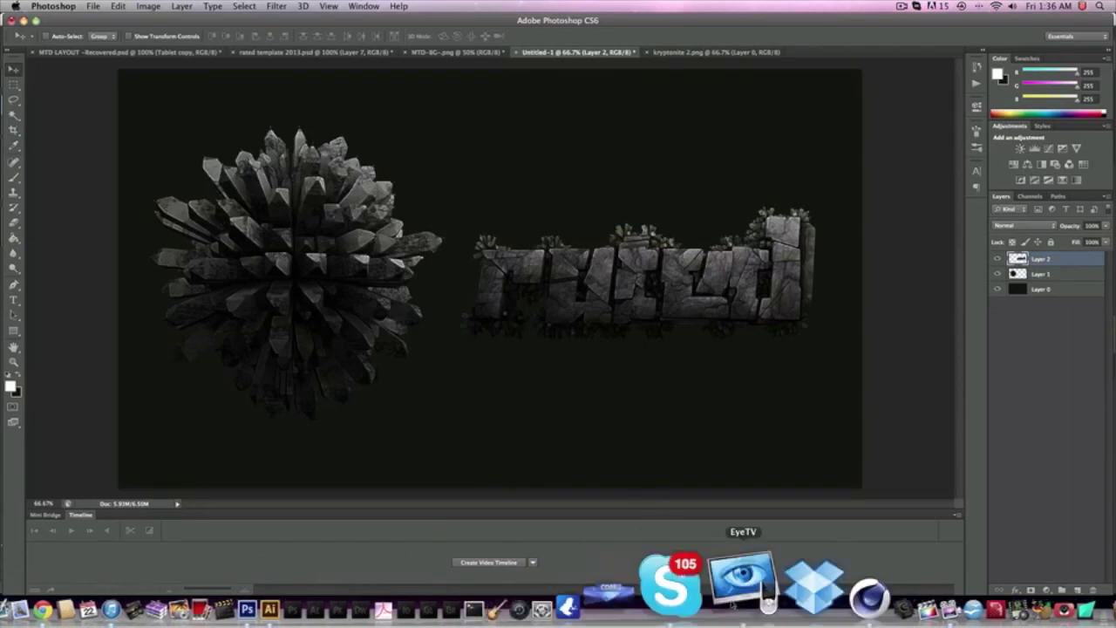
{"action": "left_click", "coordinate": [795, 583]}
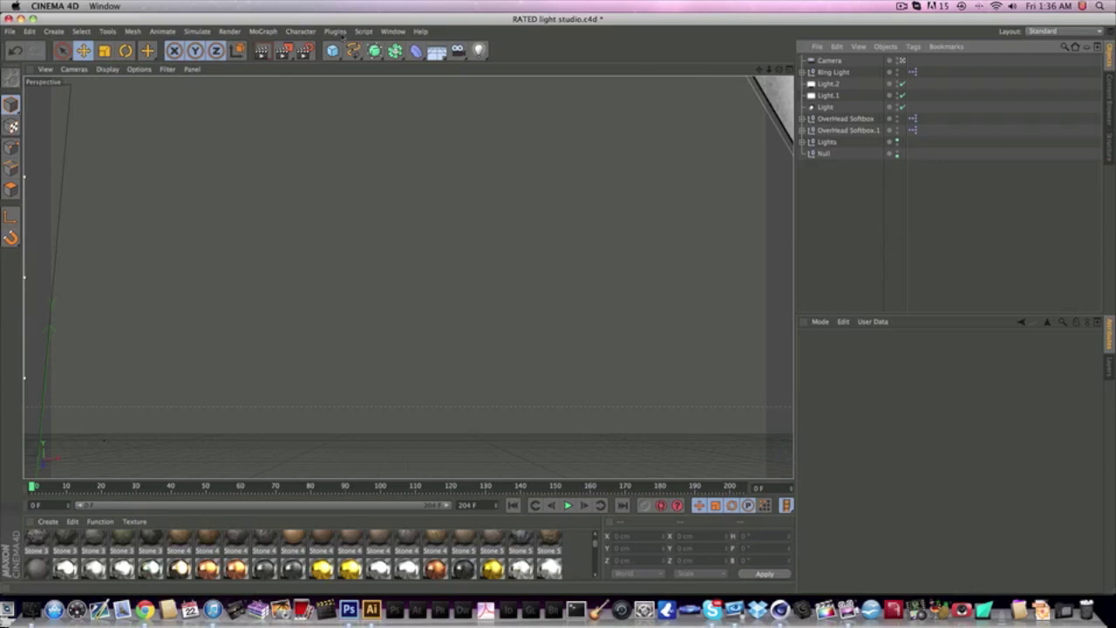
{"action": "left_click", "coordinate": [277, 35]}
{"action": "left_click", "coordinate": [278, 35]}
Start merging a file into the scene and look through the Desktop folder for the logo file
{"action": "left_click", "coordinate": [9, 31]}
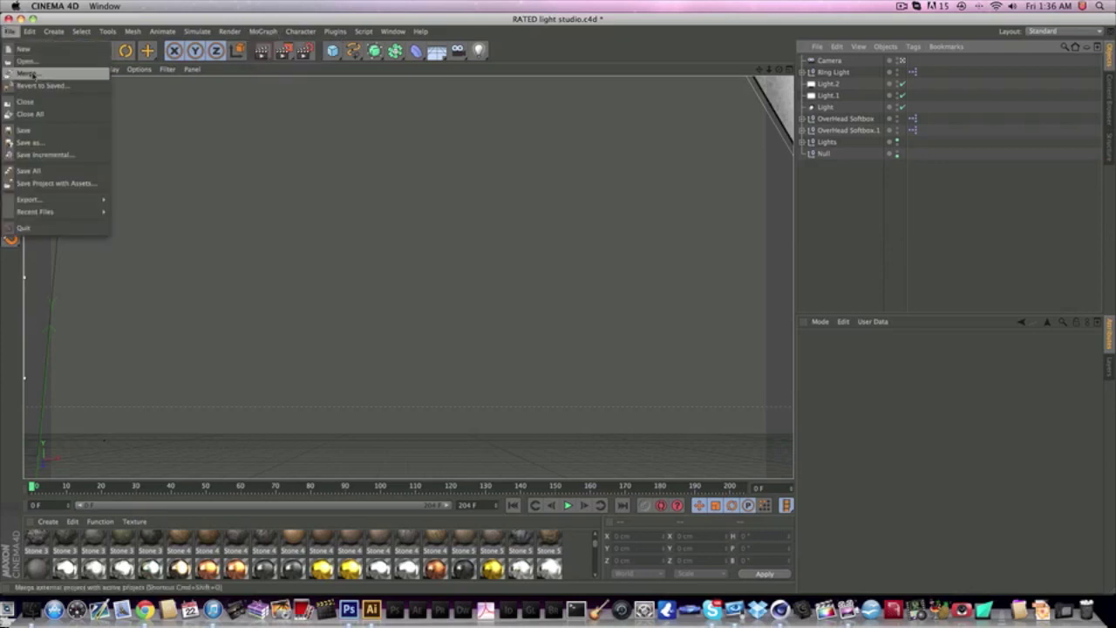
{"action": "left_click", "coordinate": [31, 75]}
{"action": "scroll", "coordinate": [392, 287], "scroll_direction": "down", "scroll_amount": 5}
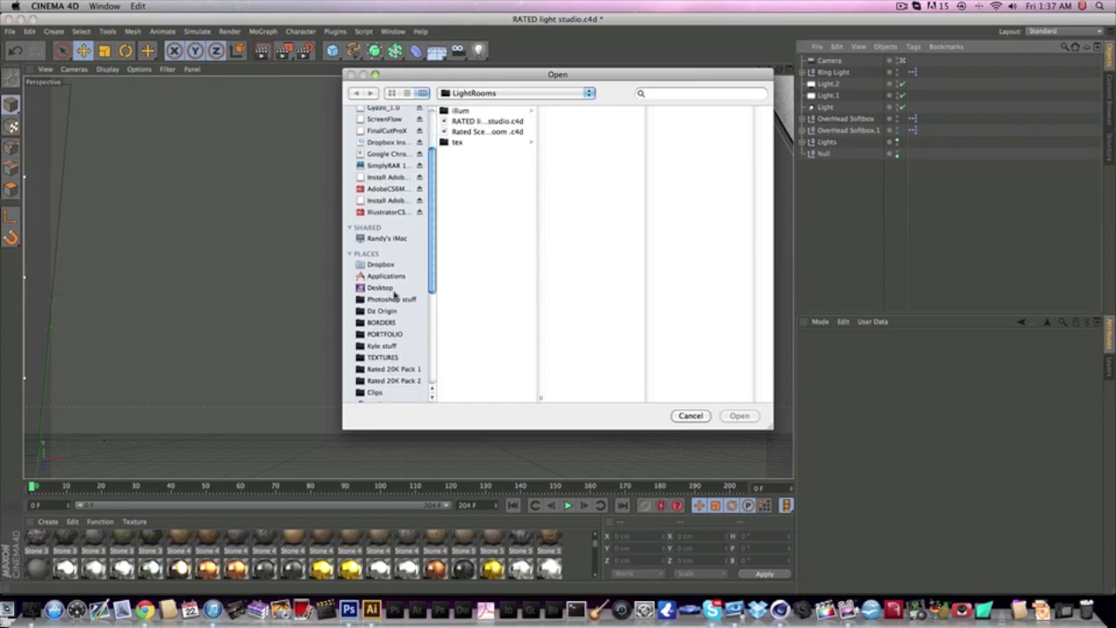
{"action": "left_click", "coordinate": [392, 288]}
{"action": "scroll", "coordinate": [495, 301], "scroll_direction": "down", "scroll_amount": 10}
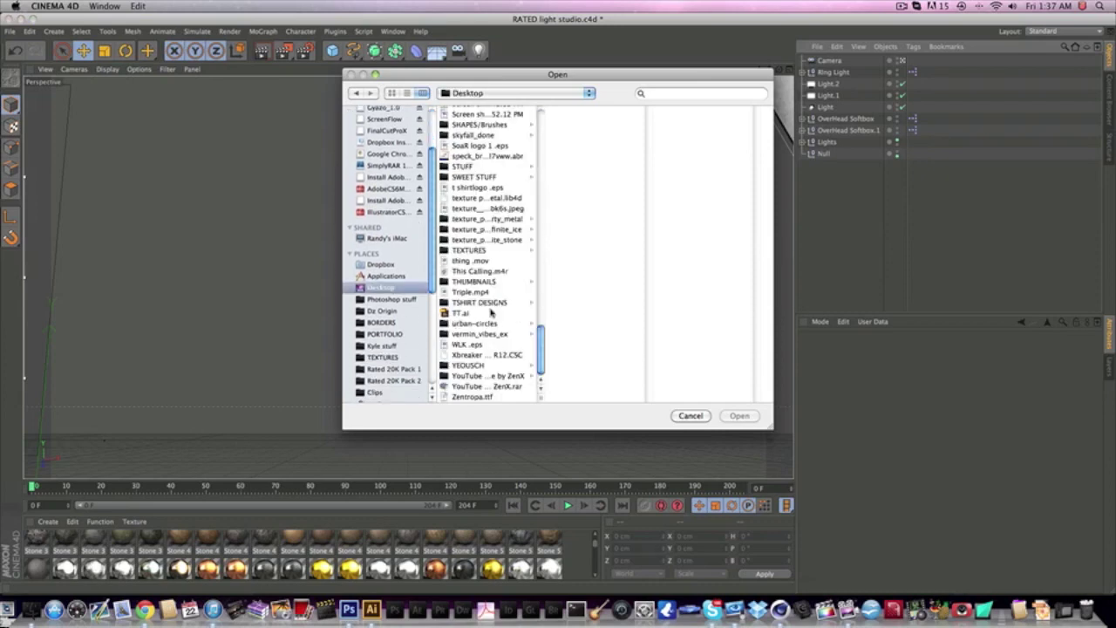
{"action": "scroll", "coordinate": [490, 314], "scroll_direction": "up", "scroll_amount": 8}
{"action": "scroll", "coordinate": [484, 318], "scroll_direction": "up", "scroll_amount": 3}
{"action": "left_click", "coordinate": [484, 315]}
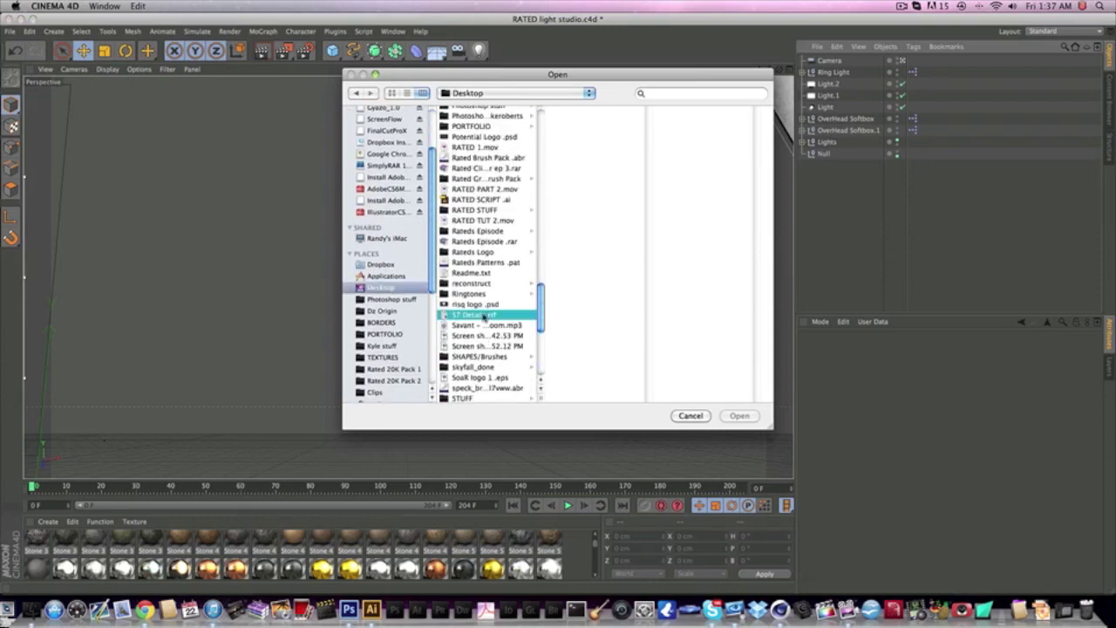
{"action": "left_click", "coordinate": [490, 200]}
{"action": "scroll", "coordinate": [485, 299], "scroll_direction": "down", "scroll_amount": 7}
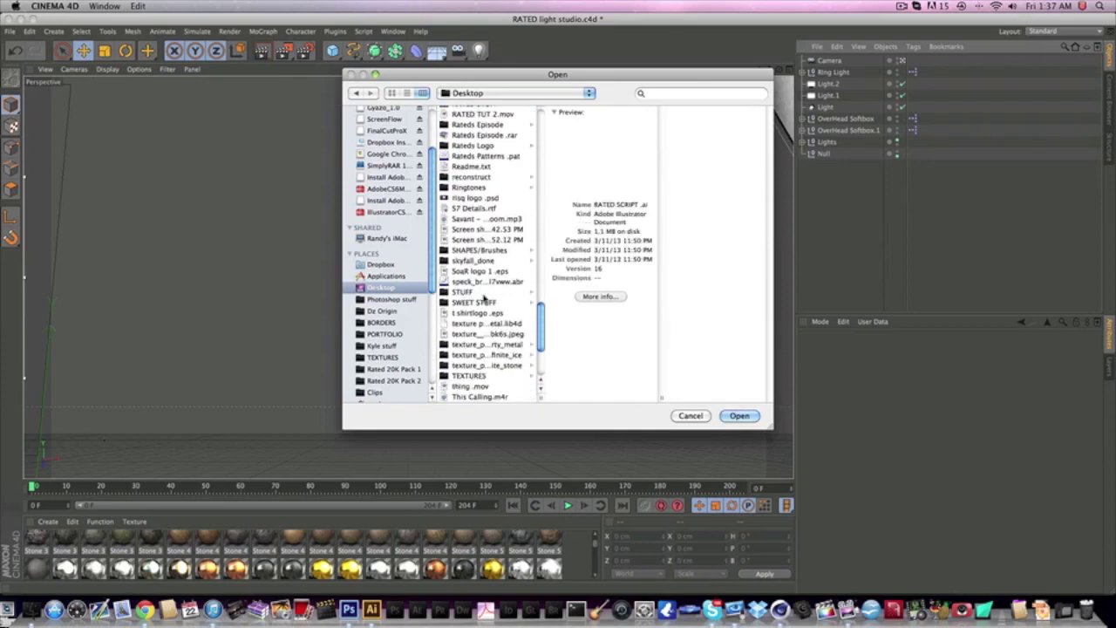
{"action": "scroll", "coordinate": [482, 297], "scroll_direction": "down", "scroll_amount": 5}
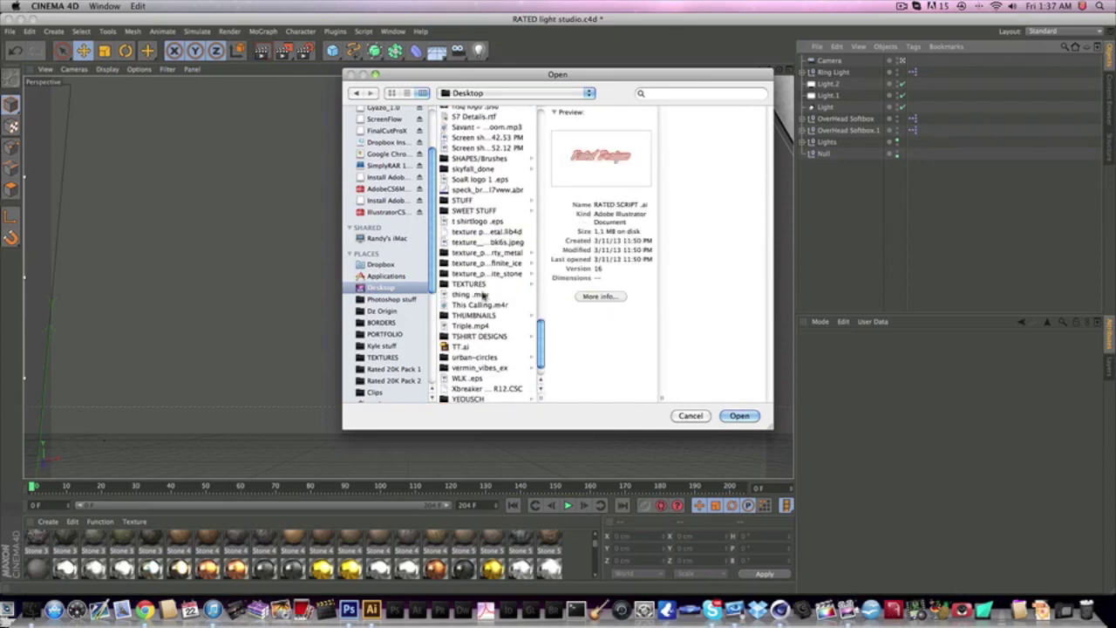
{"action": "scroll", "coordinate": [482, 297], "scroll_direction": "up", "scroll_amount": 7}
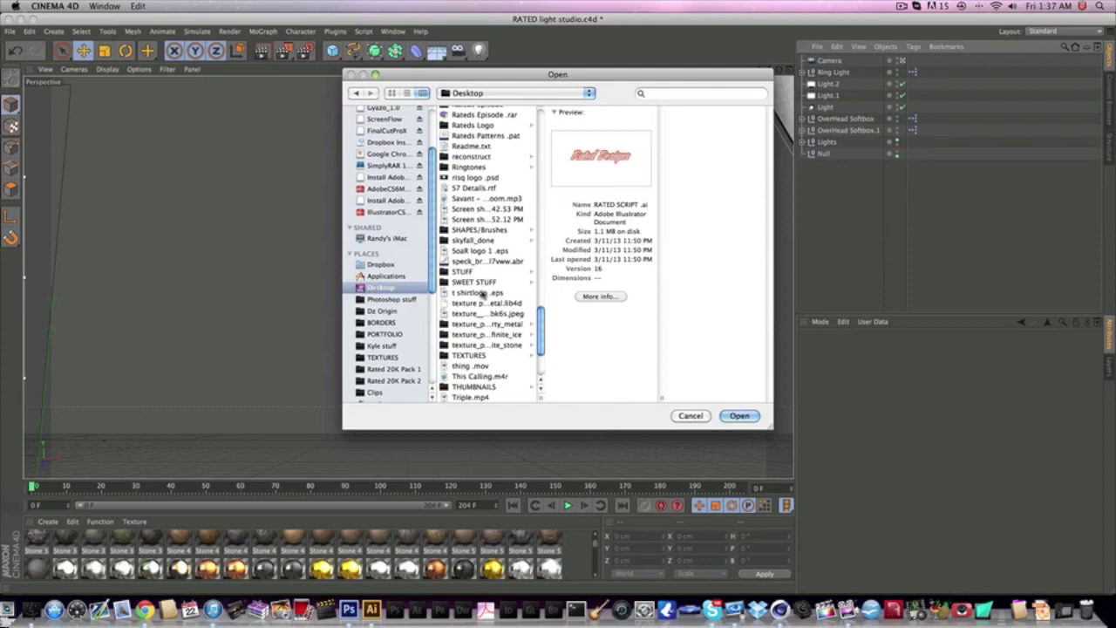
Look inside the Rateds Episode and RATED STUFF folders for the logo file
{"action": "left_click", "coordinate": [504, 210]}
{"action": "left_click", "coordinate": [495, 171]}
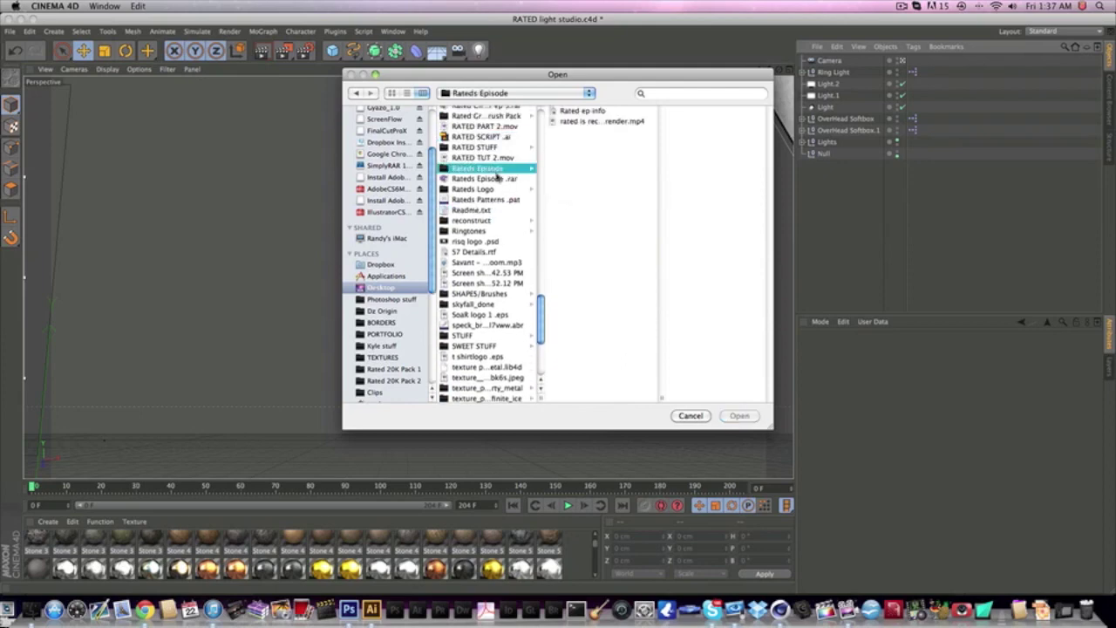
{"action": "scroll", "coordinate": [497, 170], "scroll_direction": "up", "scroll_amount": 4}
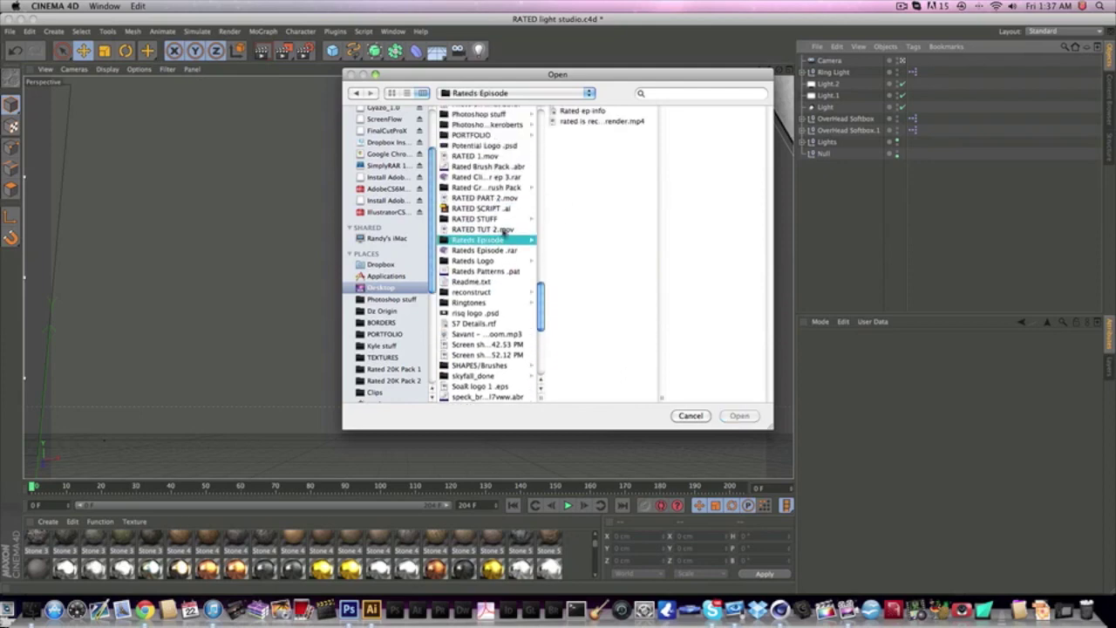
{"action": "left_click", "coordinate": [503, 220]}
{"action": "scroll", "coordinate": [621, 299], "scroll_direction": "down", "scroll_amount": 5}
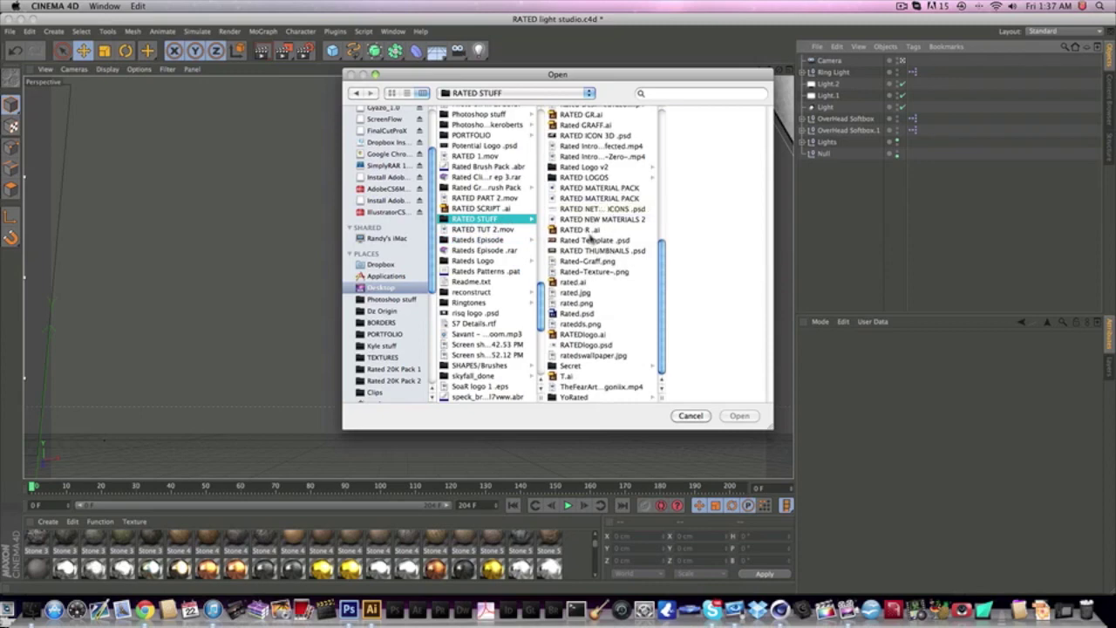
{"action": "scroll", "coordinate": [591, 237], "scroll_direction": "up", "scroll_amount": 1}
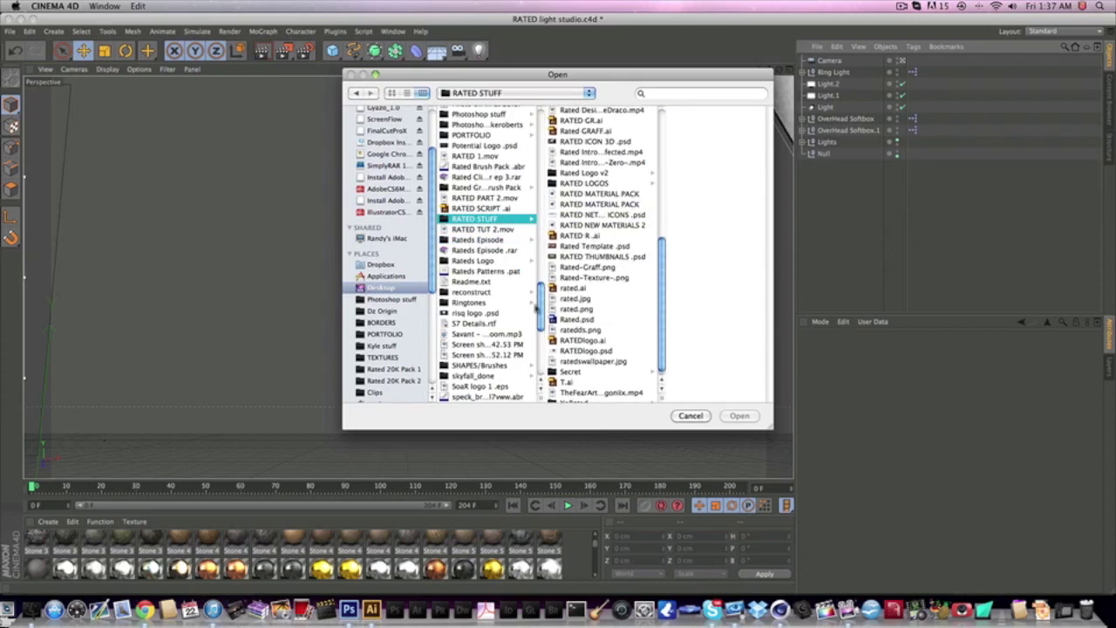
{"action": "scroll", "coordinate": [479, 232], "scroll_direction": "up", "scroll_amount": 2}
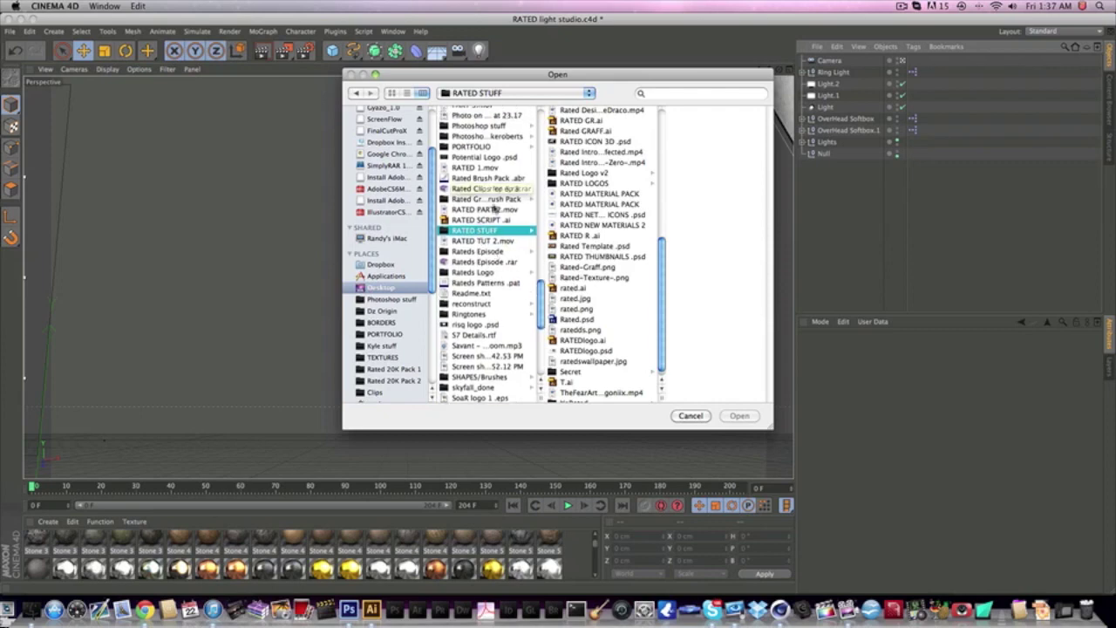
Try to merge the RATED LOGO.ai file from the Rateds Logo folder into the scene
{"action": "left_click", "coordinate": [485, 273]}
{"action": "left_click", "coordinate": [571, 267]}
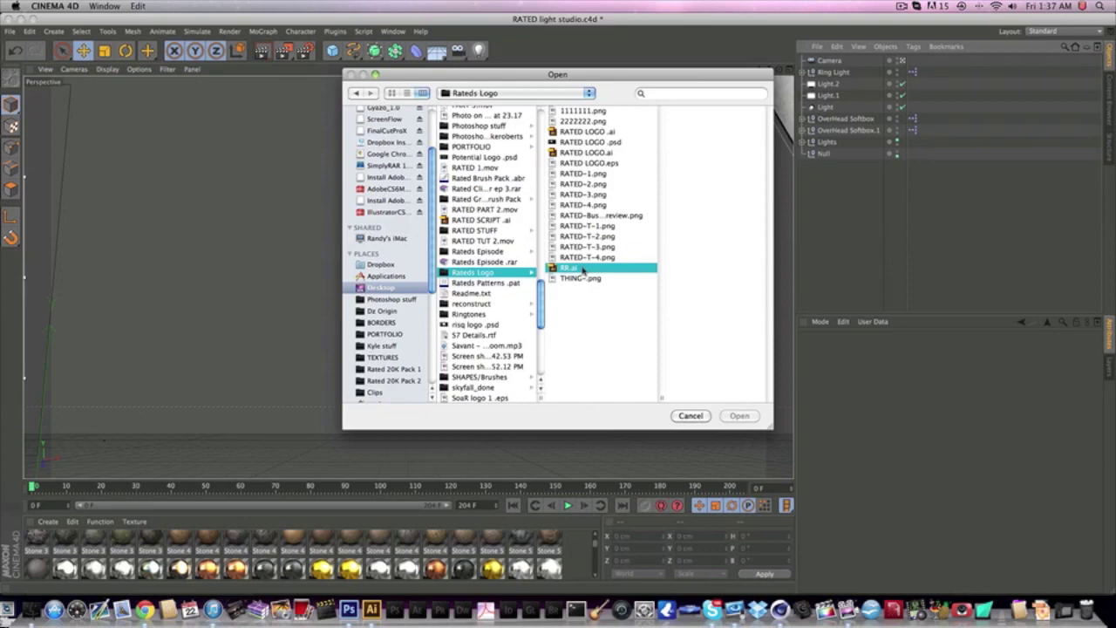
{"action": "left_click", "coordinate": [568, 154]}
{"action": "double_click", "coordinate": [569, 153]}
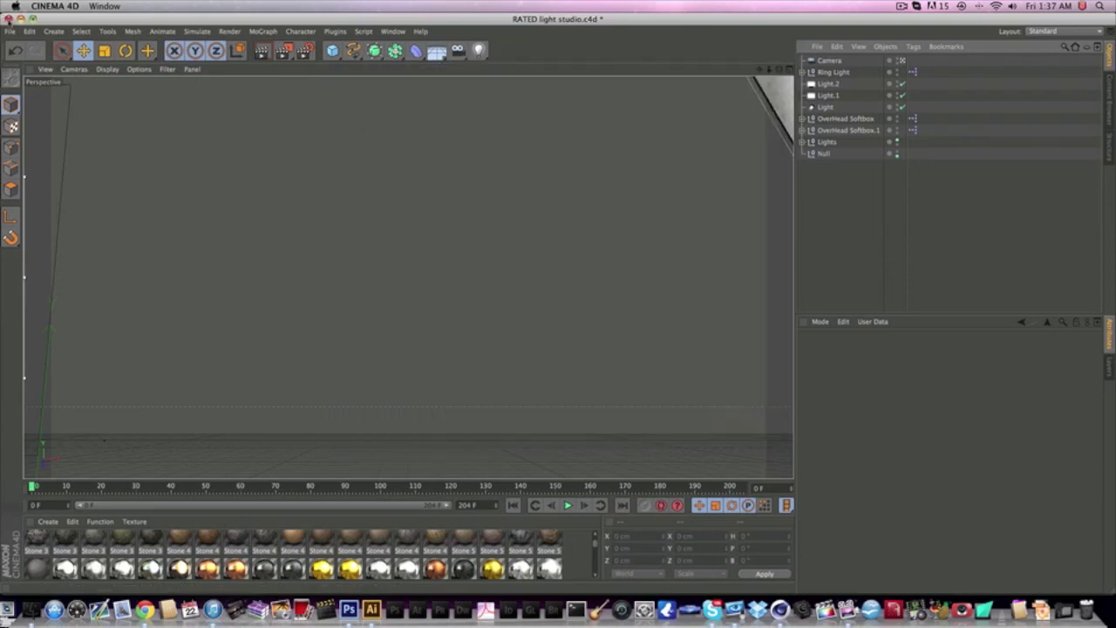
Merge the "RATED LOGO .ai" file from the Rateds Logo folder into the scene, accepting the import settings
{"action": "left_click", "coordinate": [10, 32]}
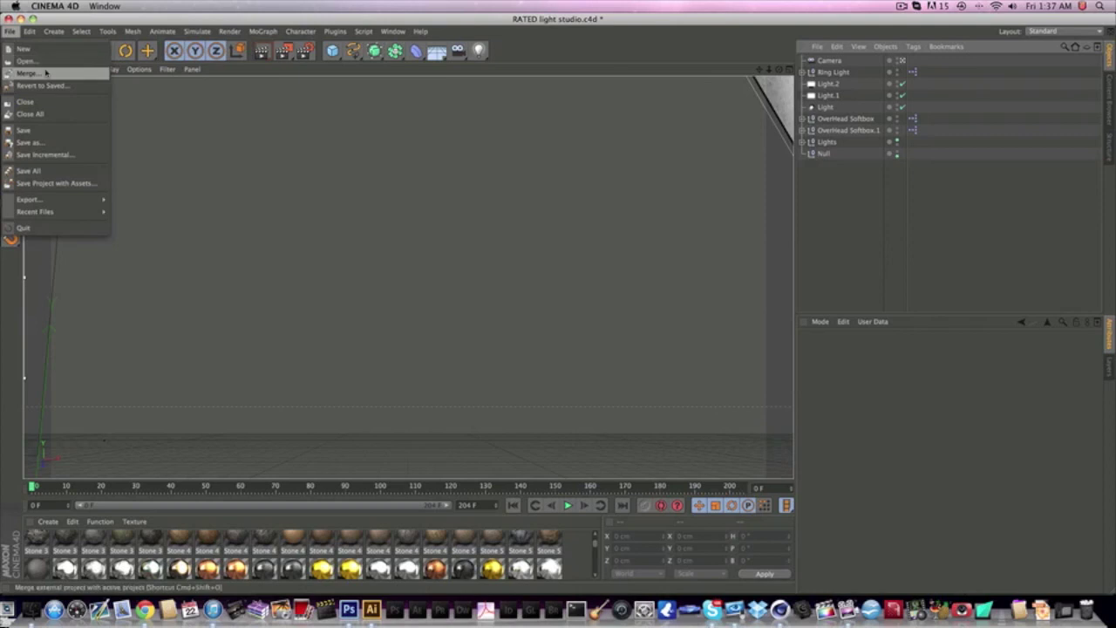
{"action": "left_click", "coordinate": [46, 73]}
{"action": "left_click", "coordinate": [481, 132]}
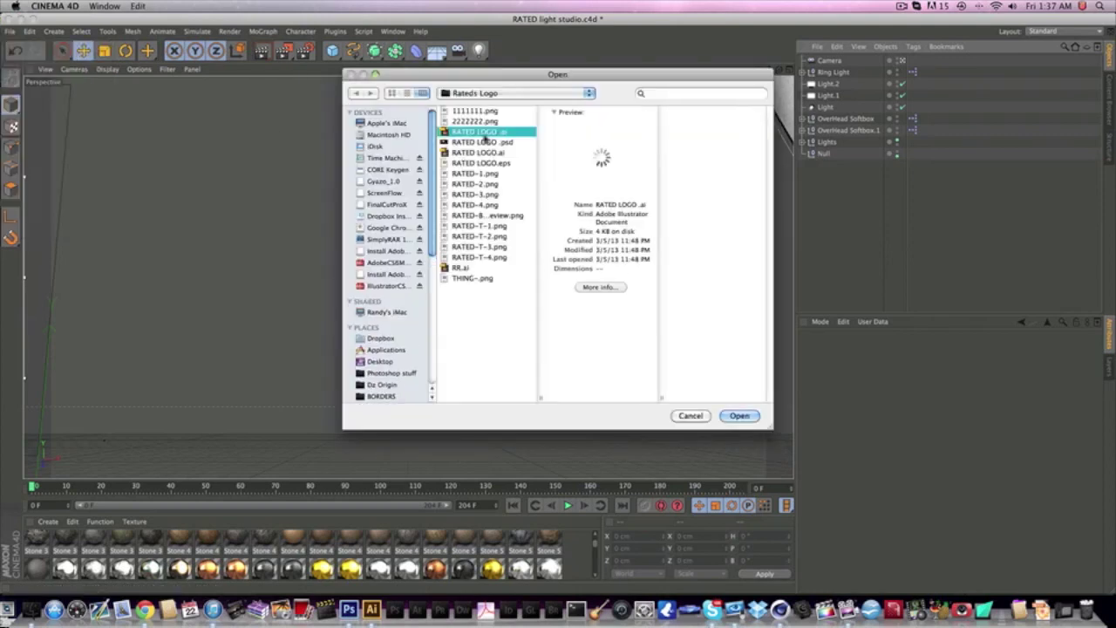
{"action": "key", "text": "Return"}
{"action": "key", "text": "Return"}
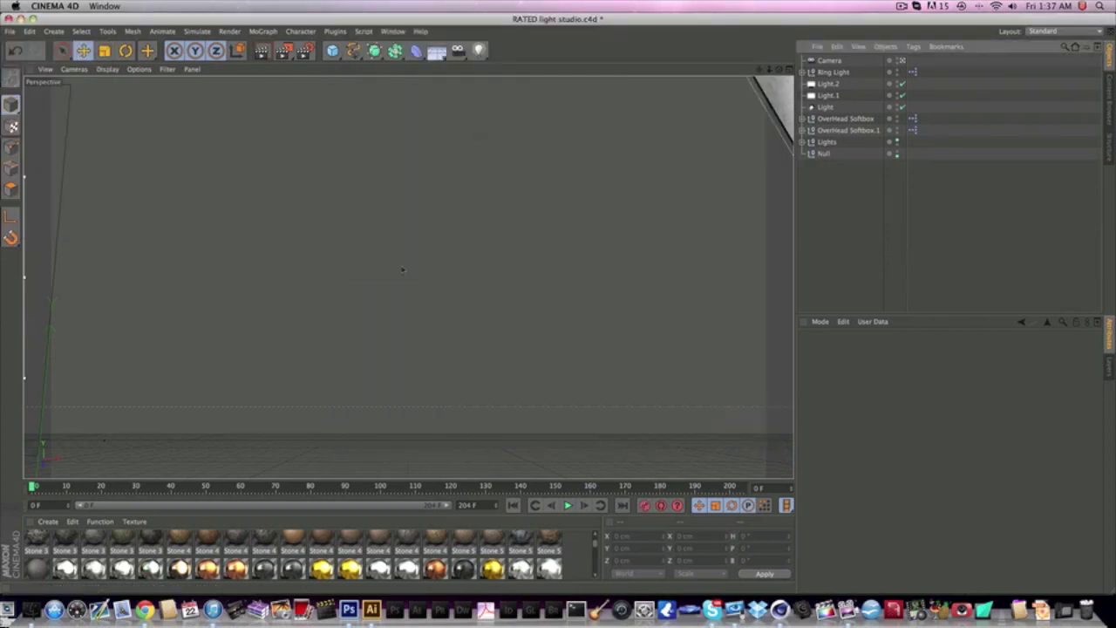
Scale the logo spline down uniformly to about 485 by 448 cm and centre it in the camera view above the floor
{"action": "left_click_drag", "start_coordinate": [605, 212], "coordinate": [260, 475]}
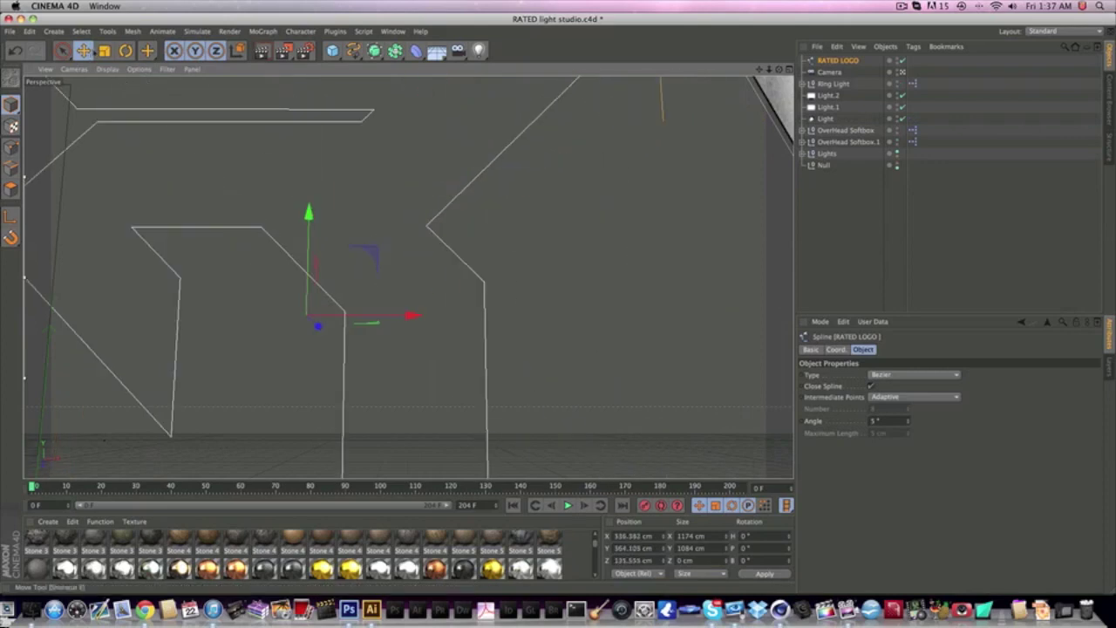
{"action": "left_click", "coordinate": [104, 51]}
{"action": "left_click_drag", "start_coordinate": [326, 246], "coordinate": [218, 246]}
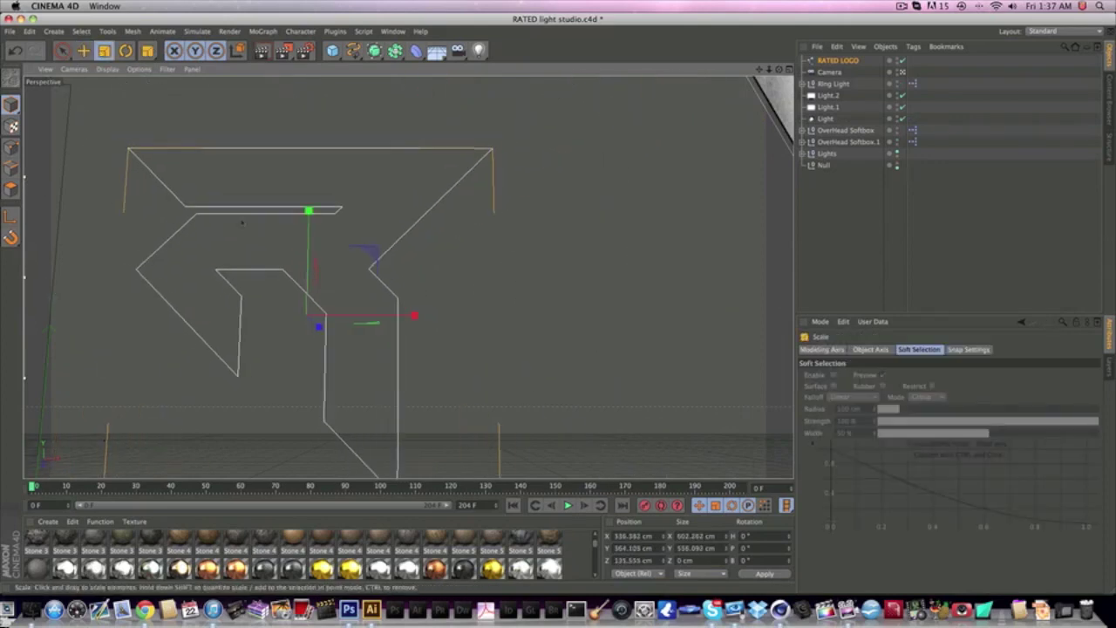
{"action": "left_click", "coordinate": [85, 53]}
{"action": "left_click_drag", "start_coordinate": [332, 157], "coordinate": [346, 138]}
{"action": "left_click", "coordinate": [104, 52]}
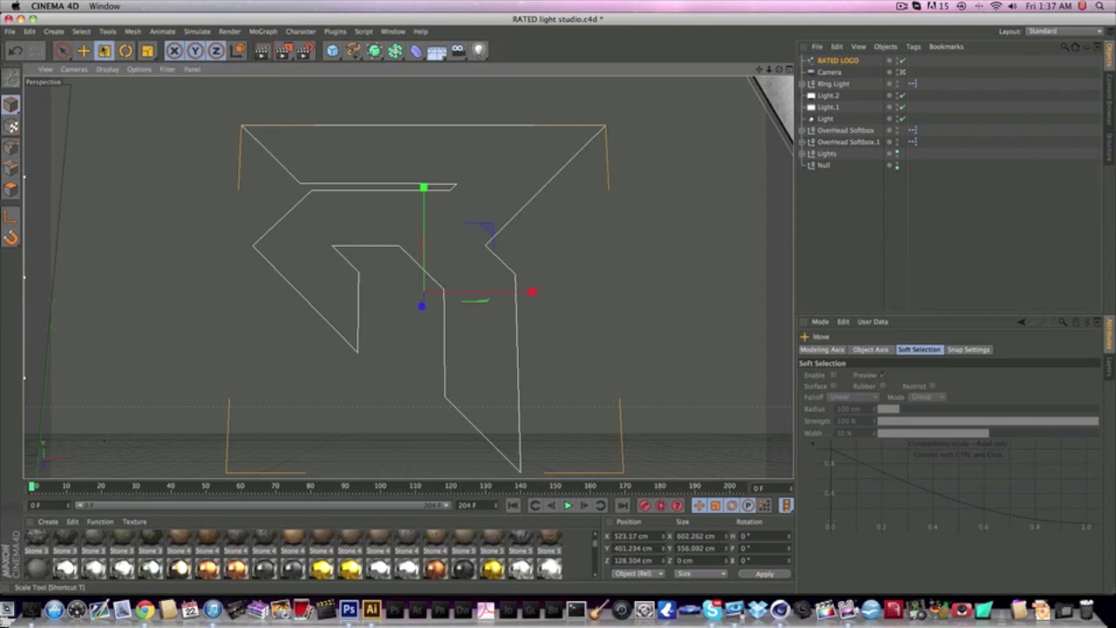
{"action": "left_click_drag", "start_coordinate": [433, 276], "coordinate": [449, 258]}
{"action": "left_click", "coordinate": [85, 51]}
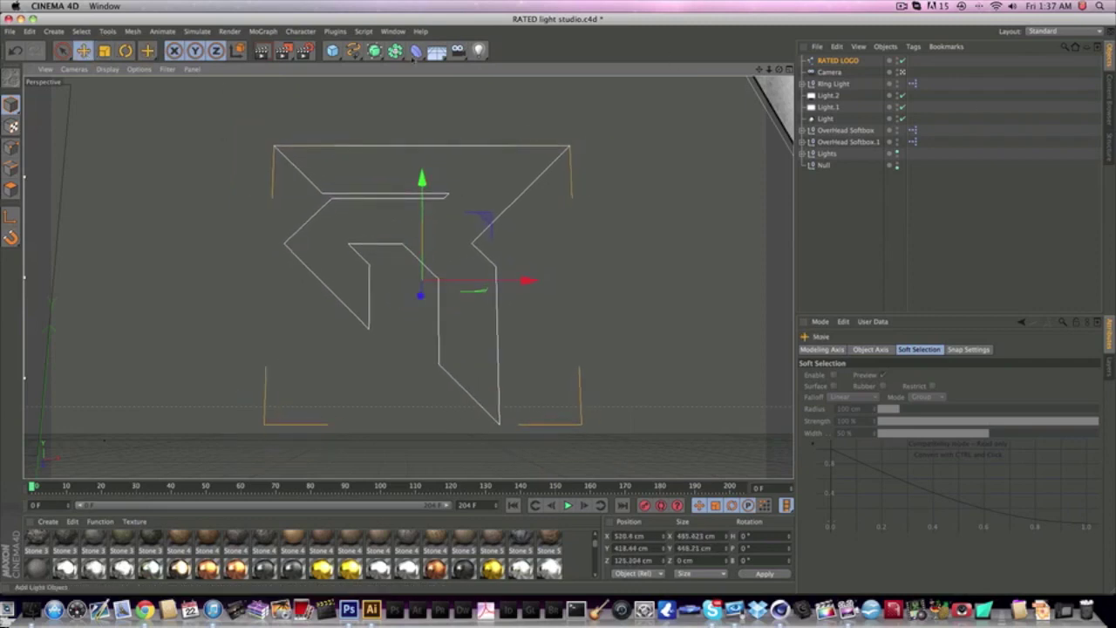
Add an Extrude NURBS object and nest the RATED LOGO spline inside it
{"action": "left_click_drag", "start_coordinate": [375, 52], "coordinate": [501, 64]}
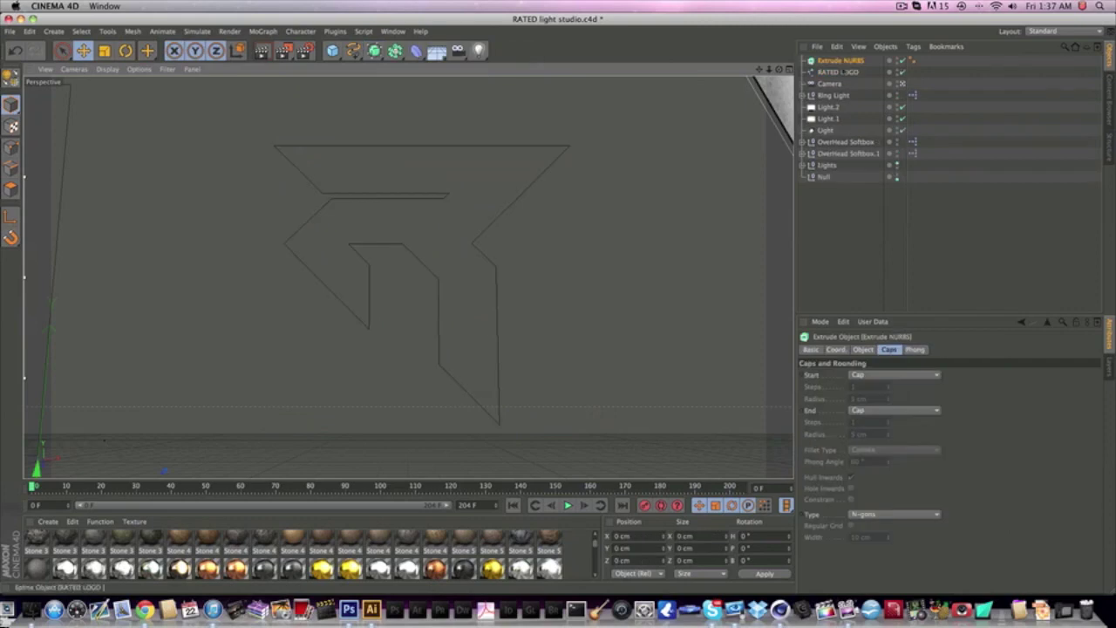
{"action": "left_click_drag", "start_coordinate": [847, 61], "coordinate": [842, 61]}
{"action": "left_click", "coordinate": [839, 61]}
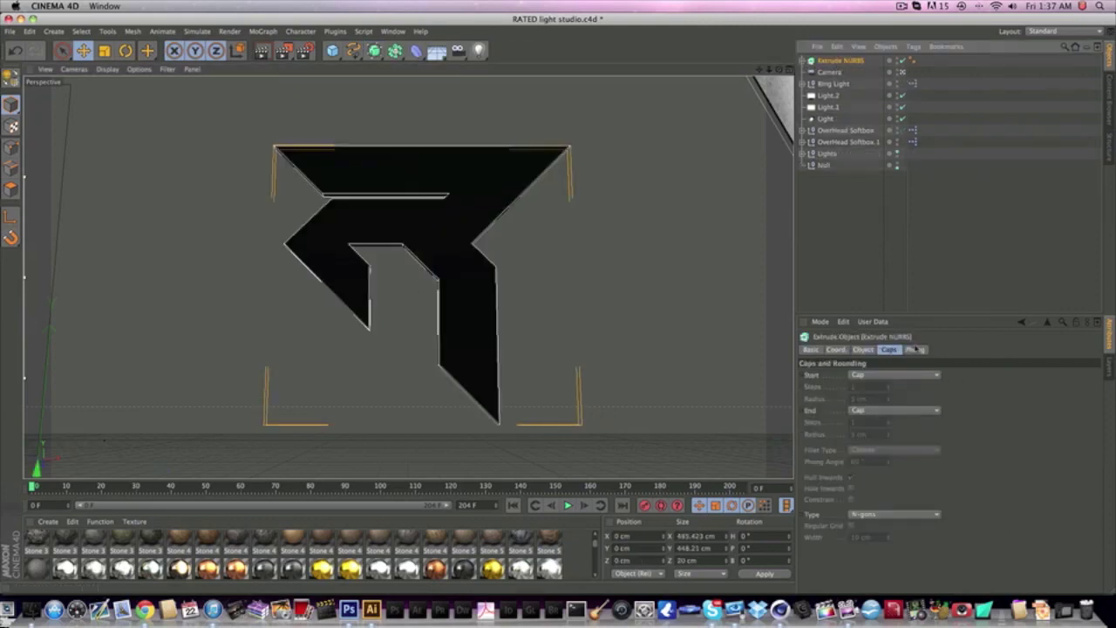
Set the Extrude NURBS object's Z movement first to 200 cm and finally to 100 cm
{"action": "left_click", "coordinate": [860, 350]}
{"action": "left_click_drag", "start_coordinate": [973, 376], "coordinate": [943, 376]}
{"action": "type", "text": "200"}
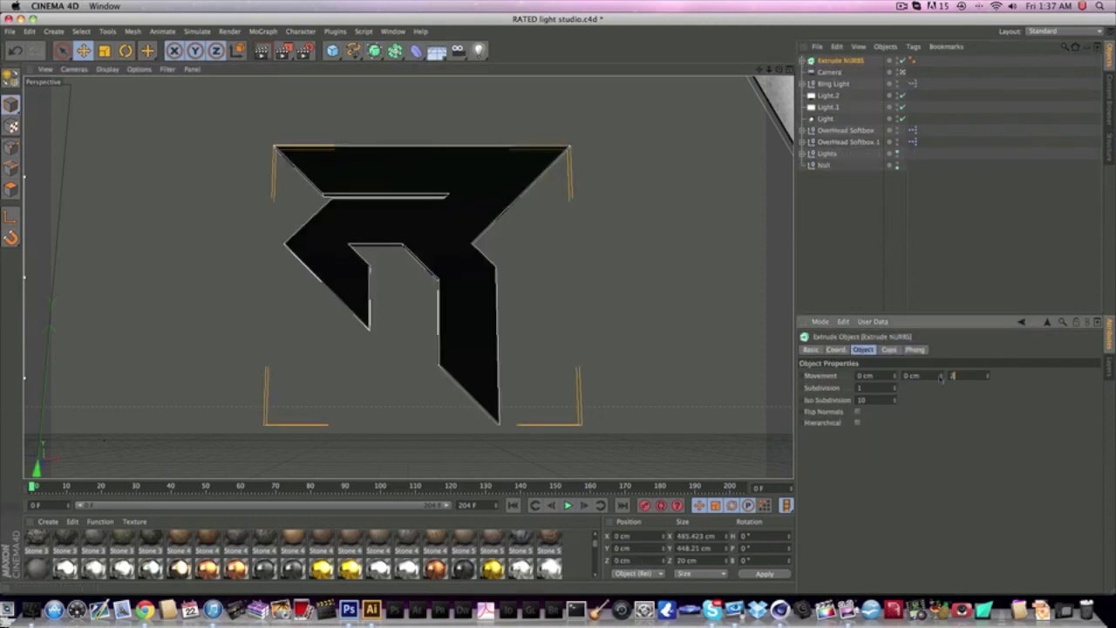
{"action": "key", "text": "Return"}
{"action": "double_click", "coordinate": [959, 375]}
{"action": "type", "text": "100"}
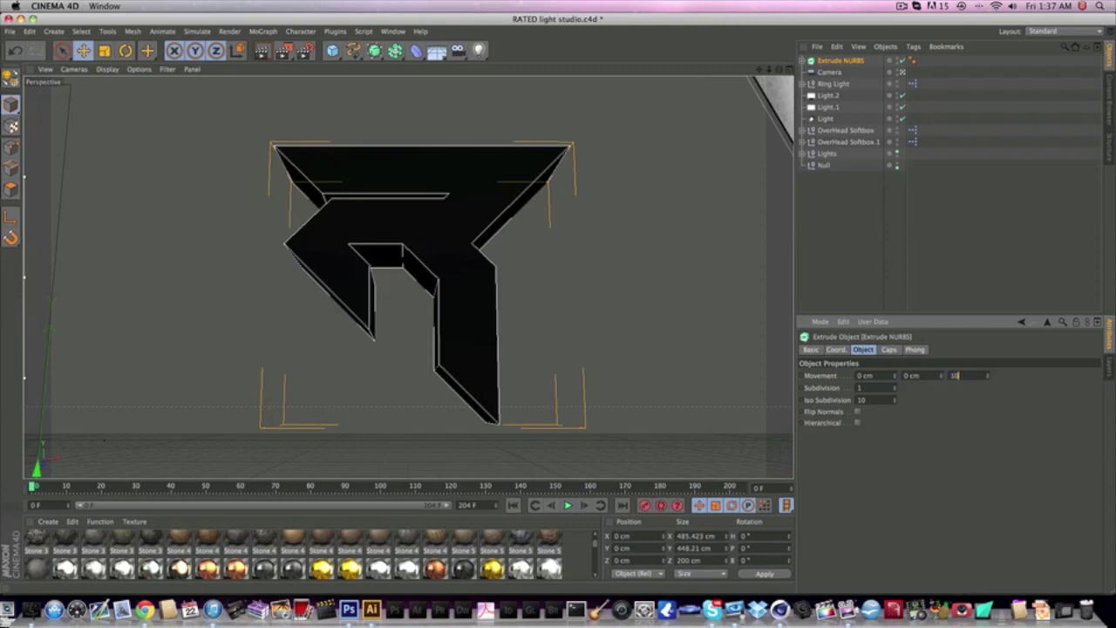
{"action": "key", "text": "Return"}
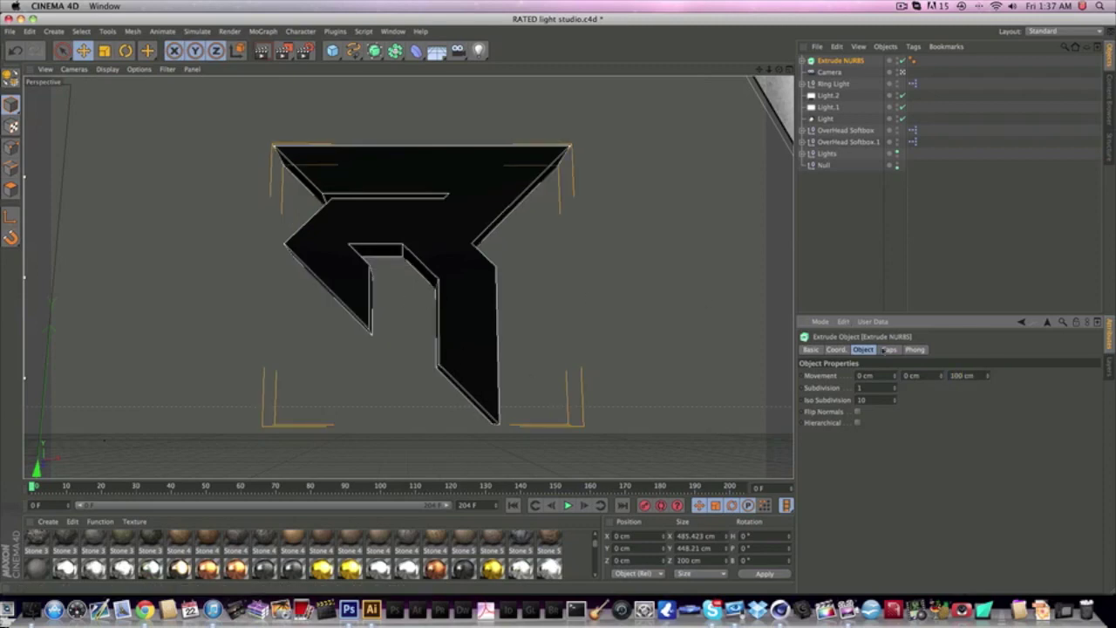
Give the Extrude NURBS start and end fillet caps with a 1 cm radius, and lower the logo by about 10 cm
{"action": "left_click", "coordinate": [886, 350]}
{"action": "left_click", "coordinate": [889, 375]}
{"action": "left_click", "coordinate": [886, 424]}
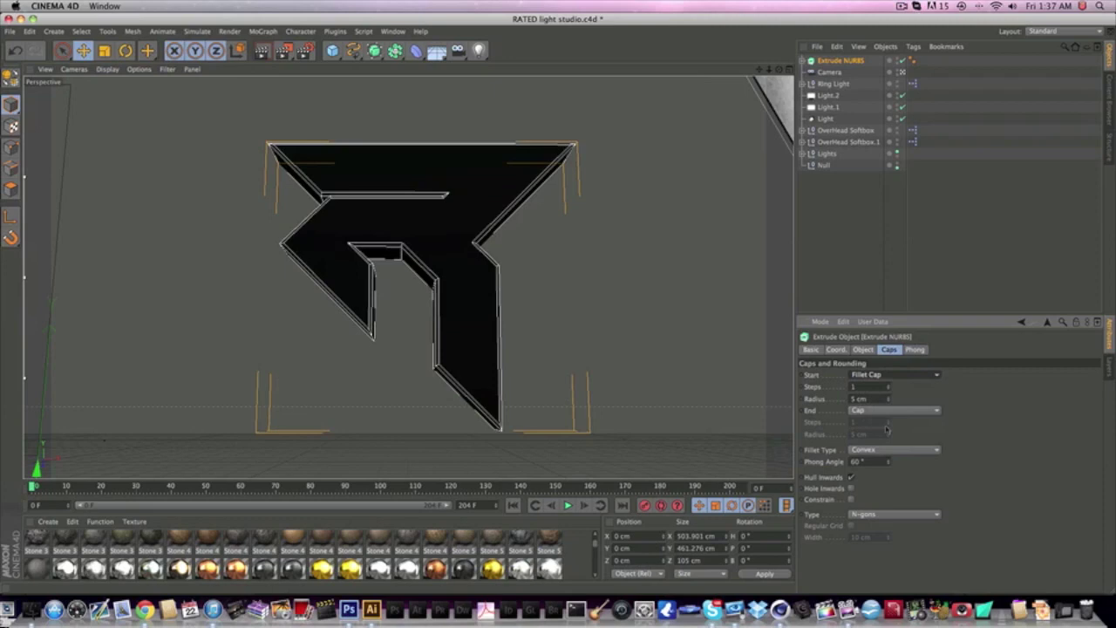
{"action": "left_click", "coordinate": [893, 410]}
{"action": "left_click", "coordinate": [868, 461]}
{"action": "double_click", "coordinate": [869, 399]}
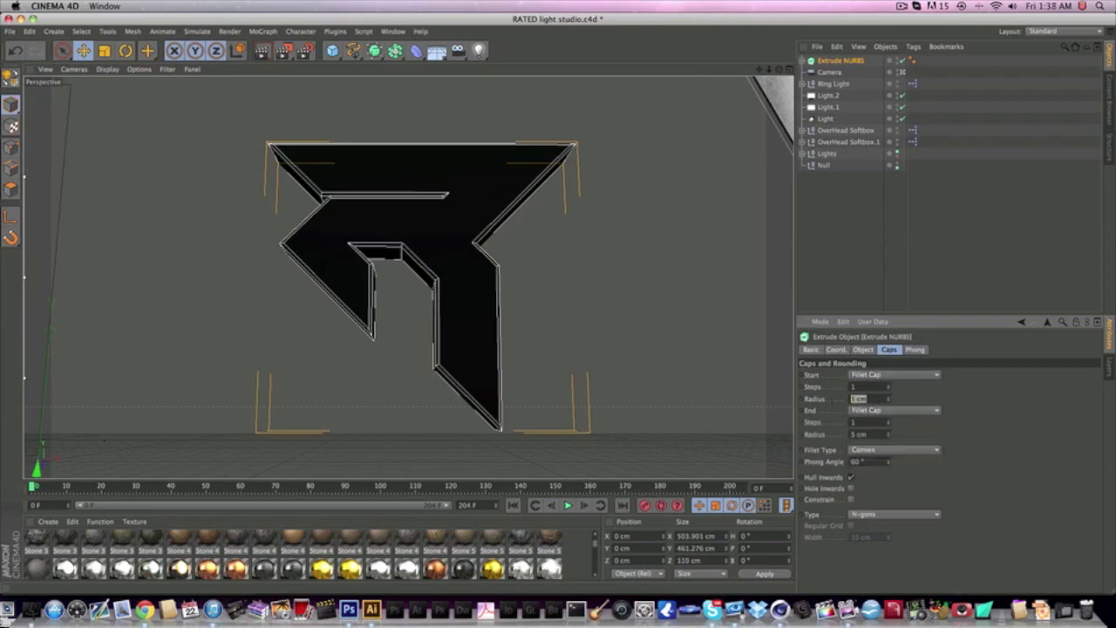
{"action": "type", "text": "0"}
{"action": "left_click_drag", "start_coordinate": [882, 433], "coordinate": [794, 430]}
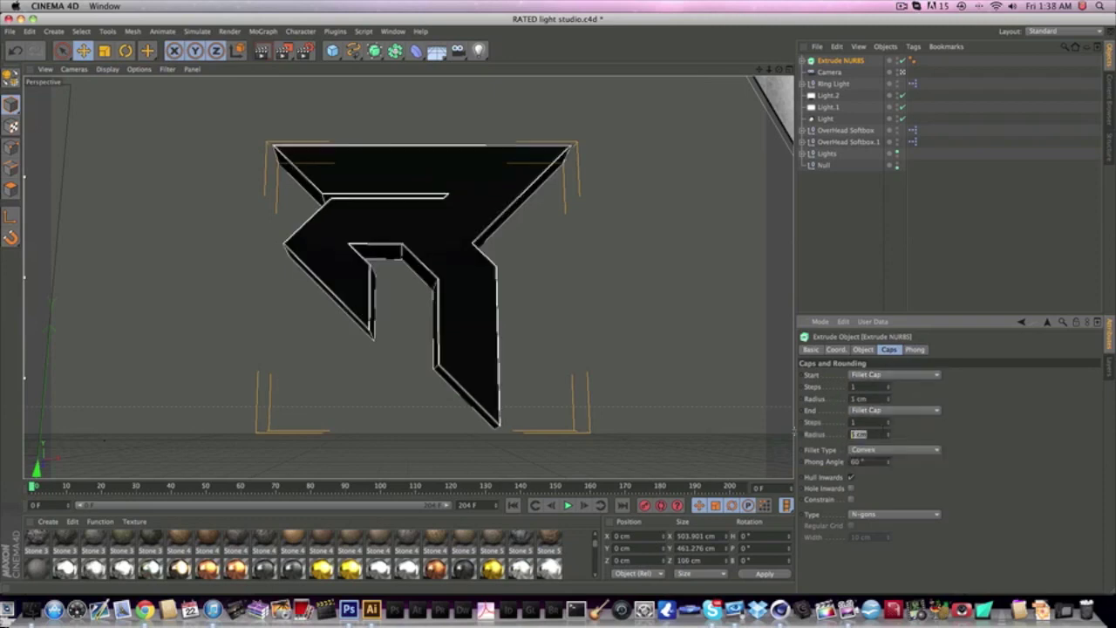
{"action": "type", "text": "1"}
{"action": "key", "text": "Return"}
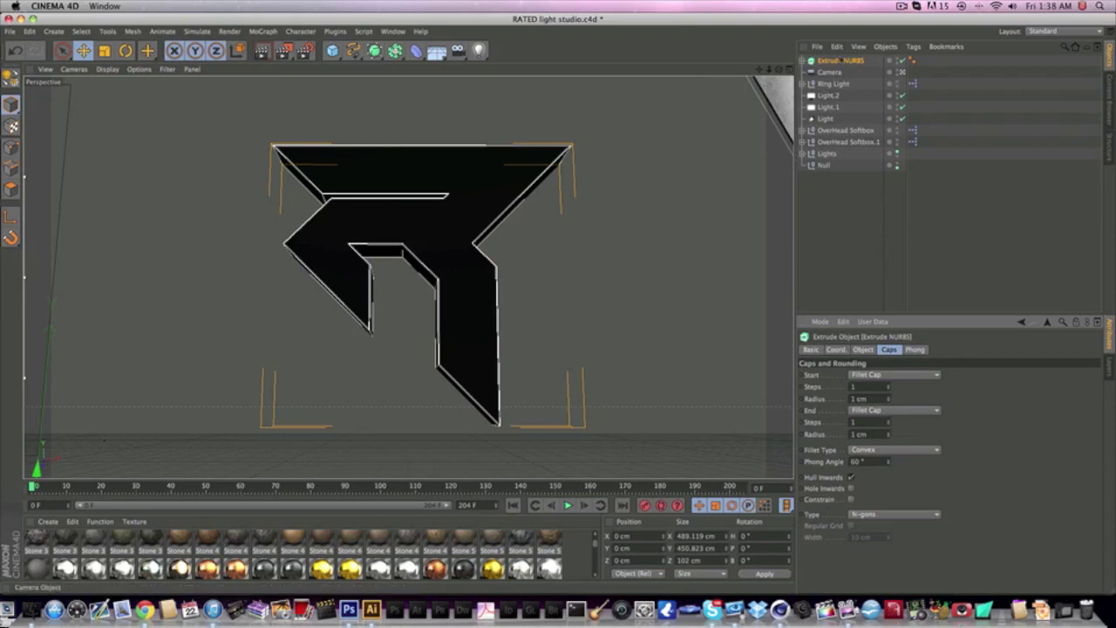
{"action": "mouse_move", "coordinate": [491, 259]}
{"action": "left_mouse_down"}
{"action": "mouse_move", "coordinate": [486, 273]}
{"action": "mouse_move", "coordinate": [492, 267]}
{"action": "left_mouse_up"}
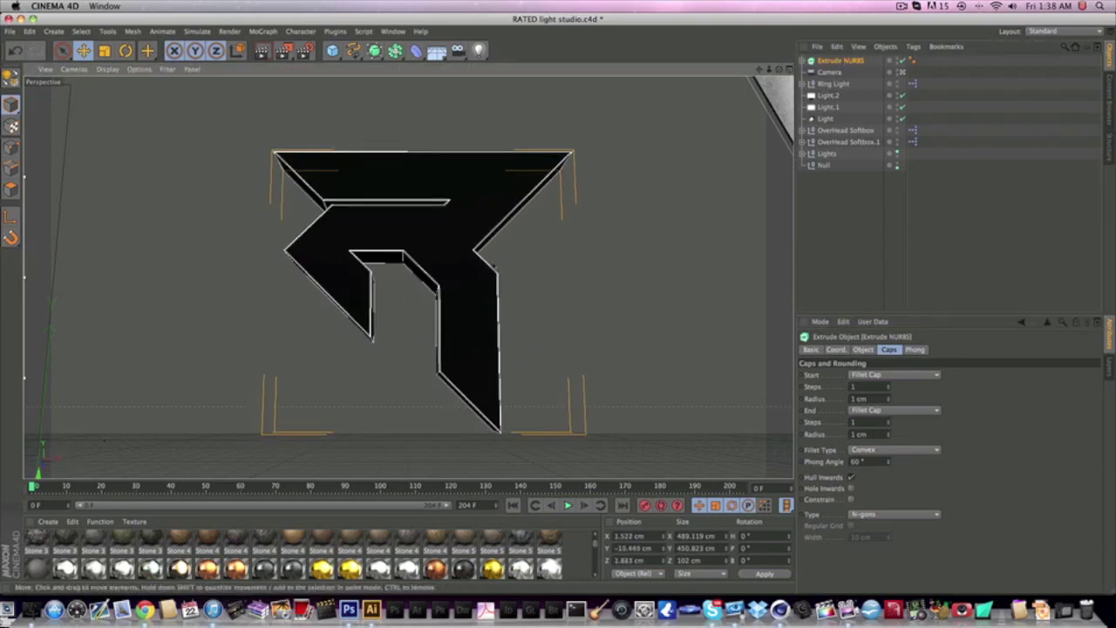
Apply the Metal 28 material to the Extrude NURBS object and set its texture projection to Cubic
{"action": "left_click_drag", "start_coordinate": [594, 544], "coordinate": [594, 552]}
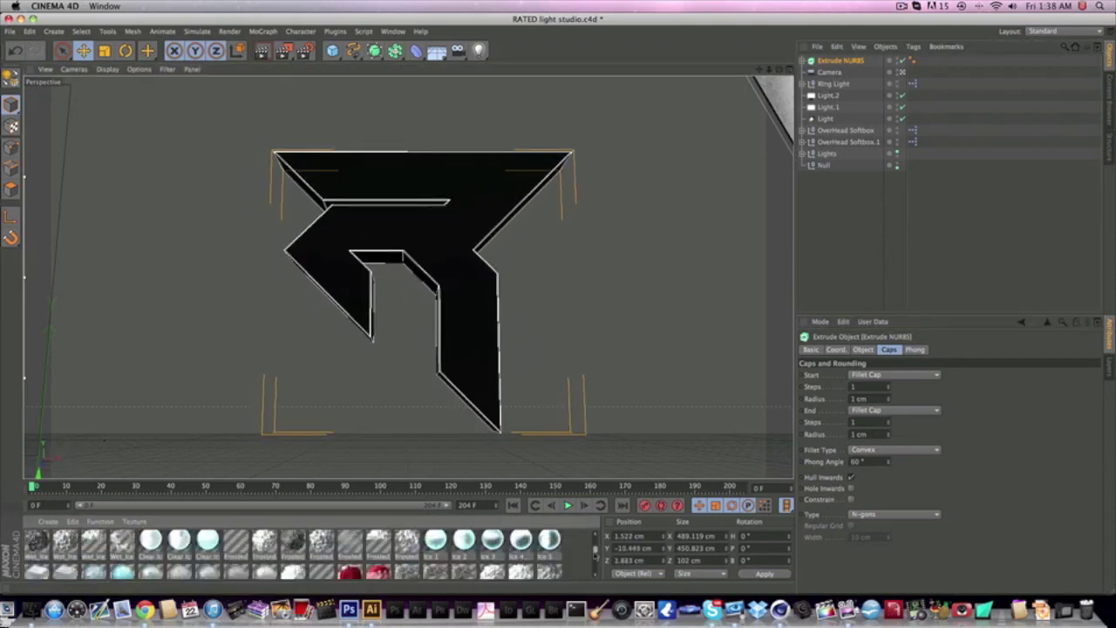
{"action": "scroll", "coordinate": [597, 549], "scroll_direction": "down", "scroll_amount": 5}
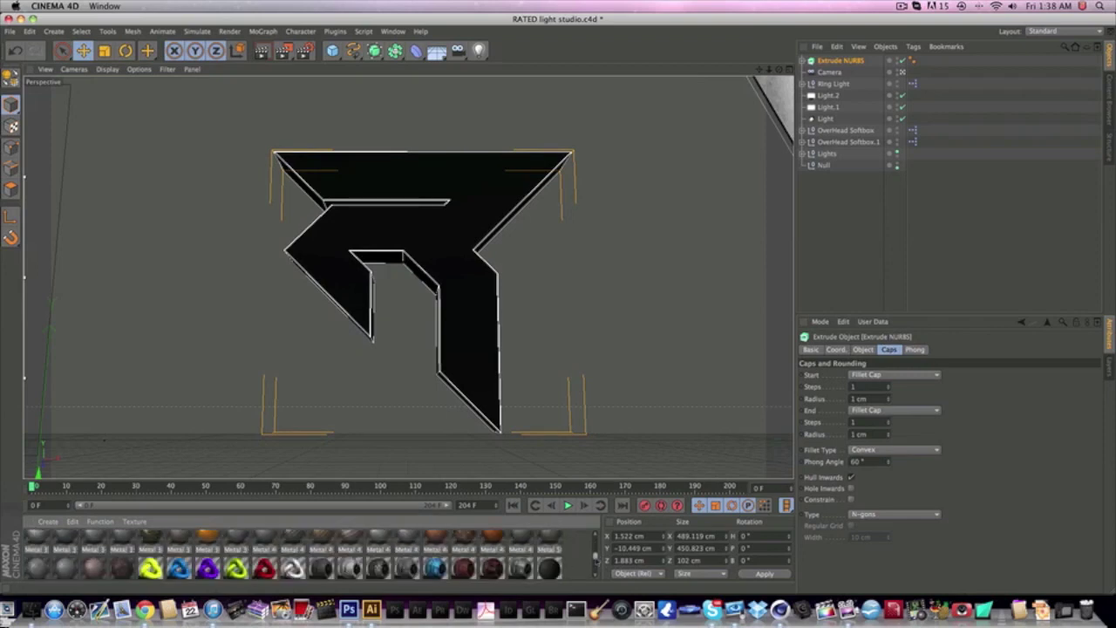
{"action": "scroll", "coordinate": [597, 553], "scroll_direction": "down", "scroll_amount": 5}
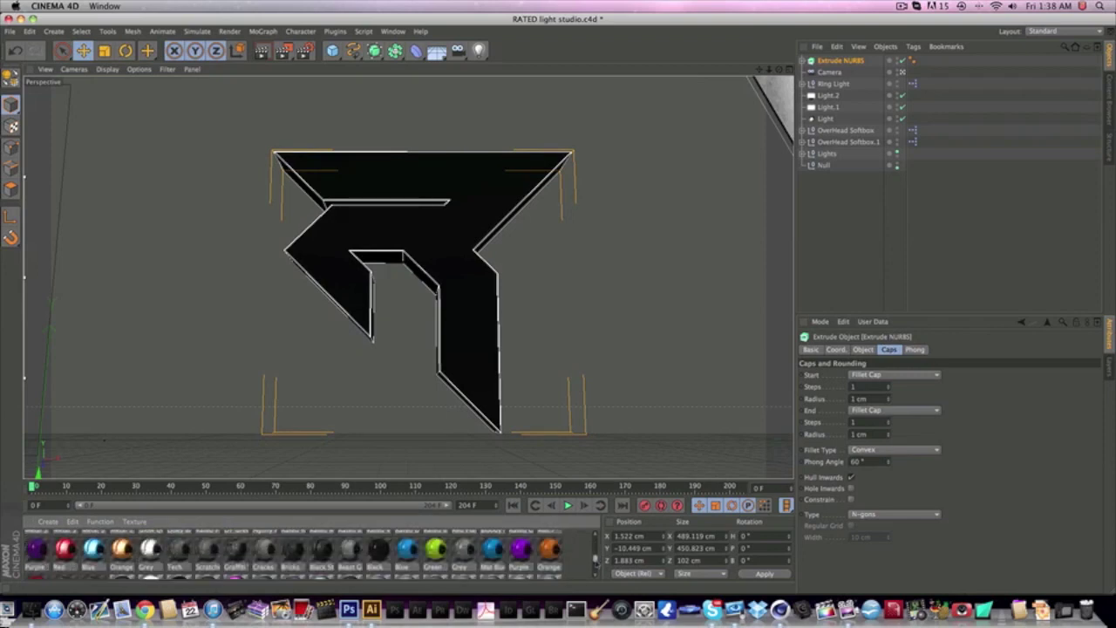
{"action": "scroll", "coordinate": [597, 553], "scroll_direction": "down", "scroll_amount": 6}
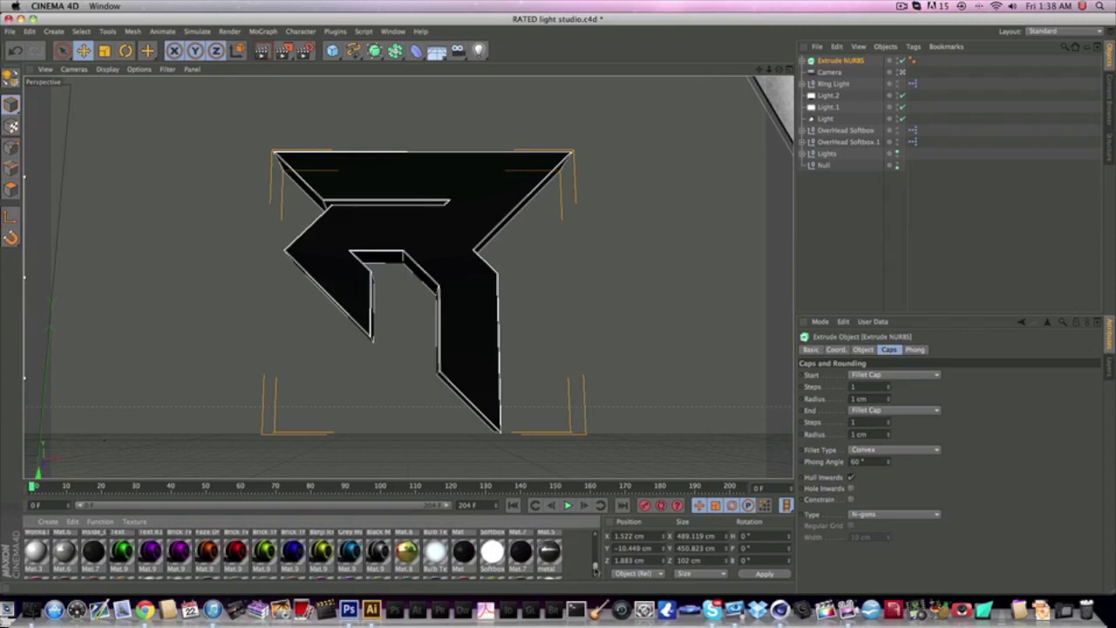
{"action": "scroll", "coordinate": [596, 566], "scroll_direction": "down", "scroll_amount": 6}
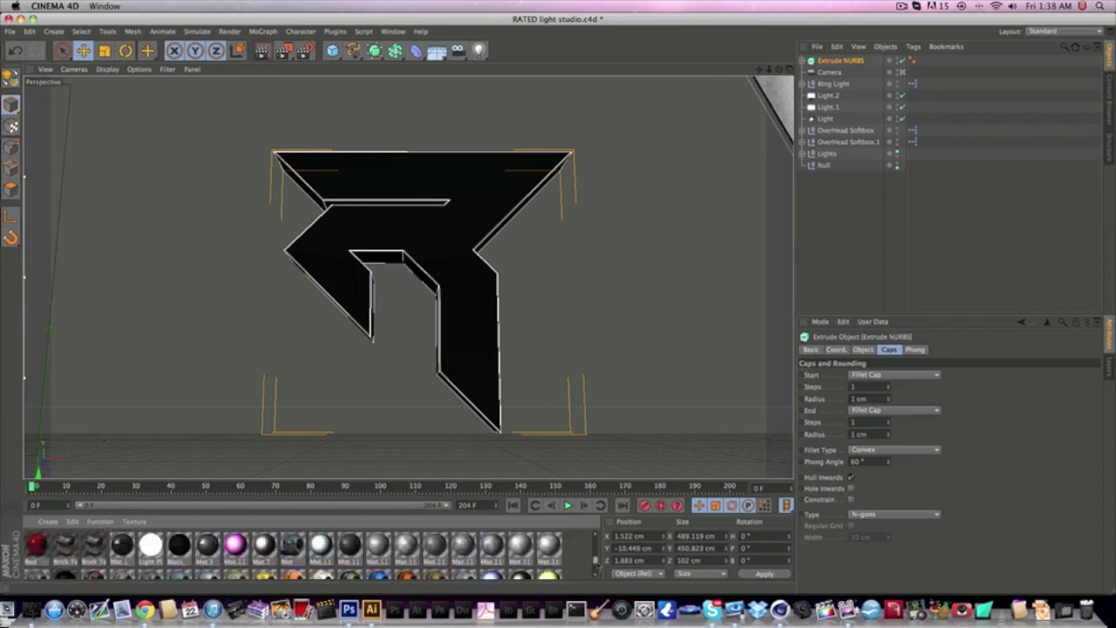
{"action": "scroll", "coordinate": [596, 558], "scroll_direction": "down", "scroll_amount": 4}
{"action": "scroll", "coordinate": [596, 558], "scroll_direction": "down", "scroll_amount": 5}
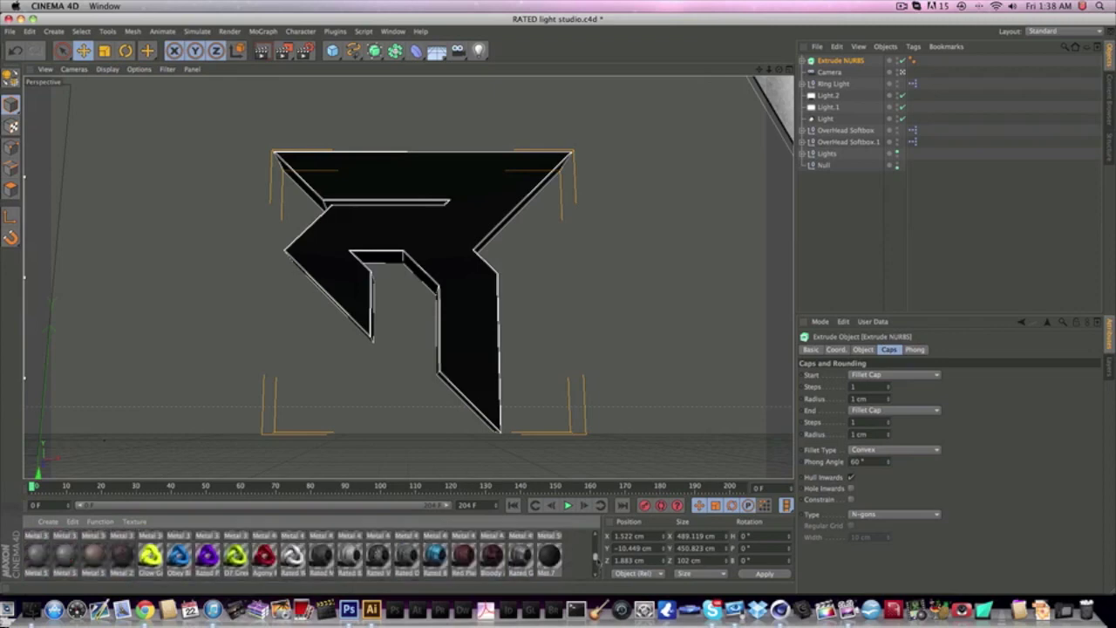
{"action": "scroll", "coordinate": [596, 537], "scroll_direction": "up", "scroll_amount": 3}
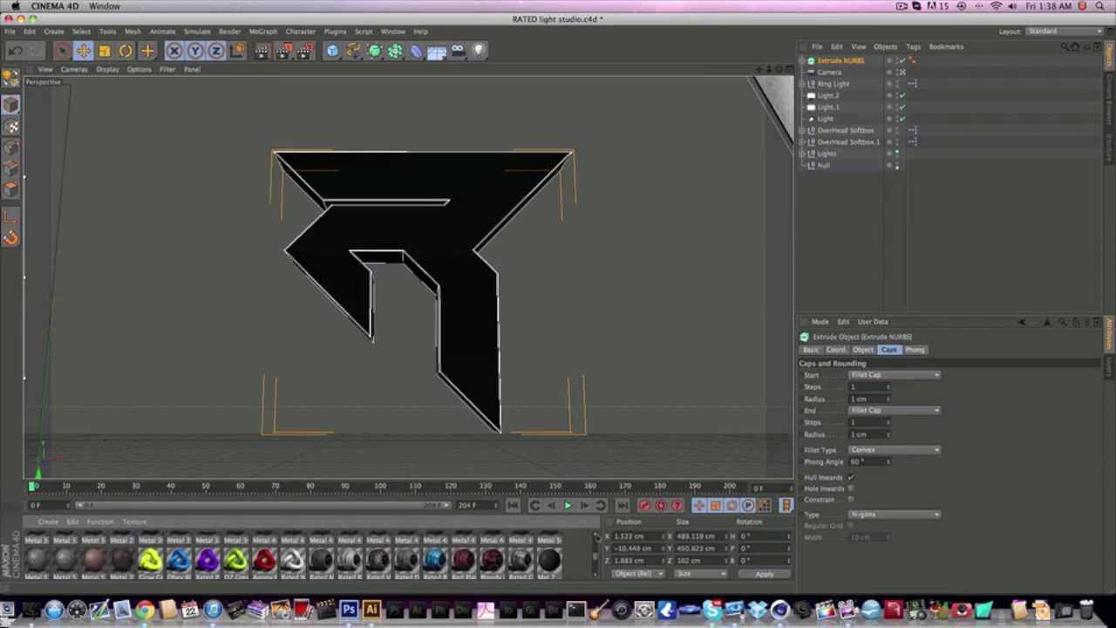
{"action": "scroll", "coordinate": [597, 539], "scroll_direction": "up", "scroll_amount": 1}
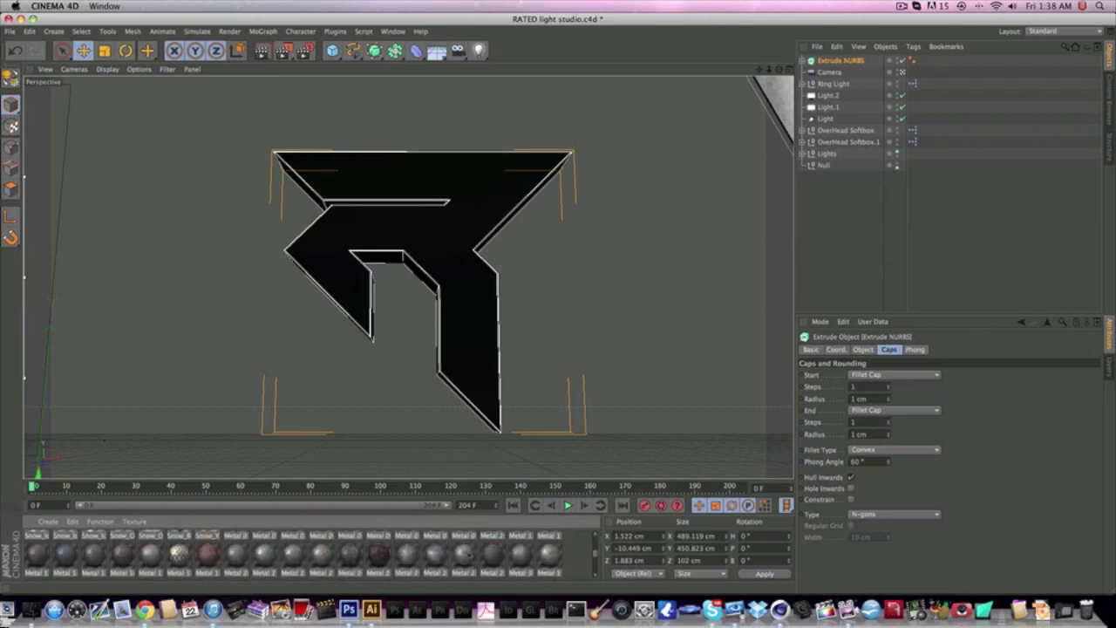
{"action": "left_click_drag", "start_coordinate": [796, 48], "coordinate": [839, 61]}
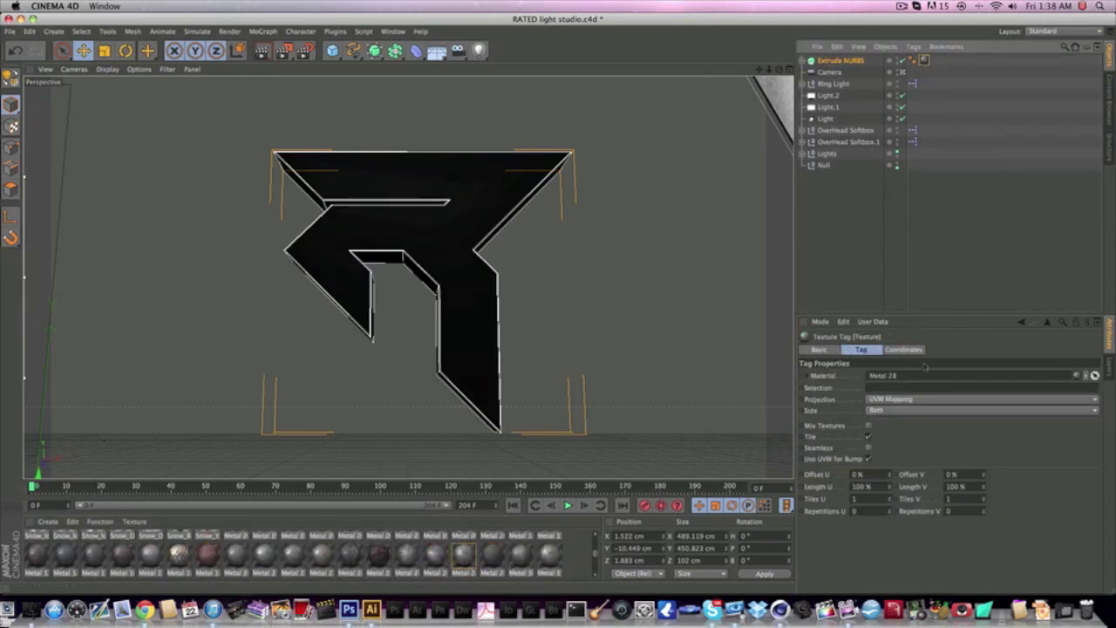
{"action": "left_click", "coordinate": [909, 399]}
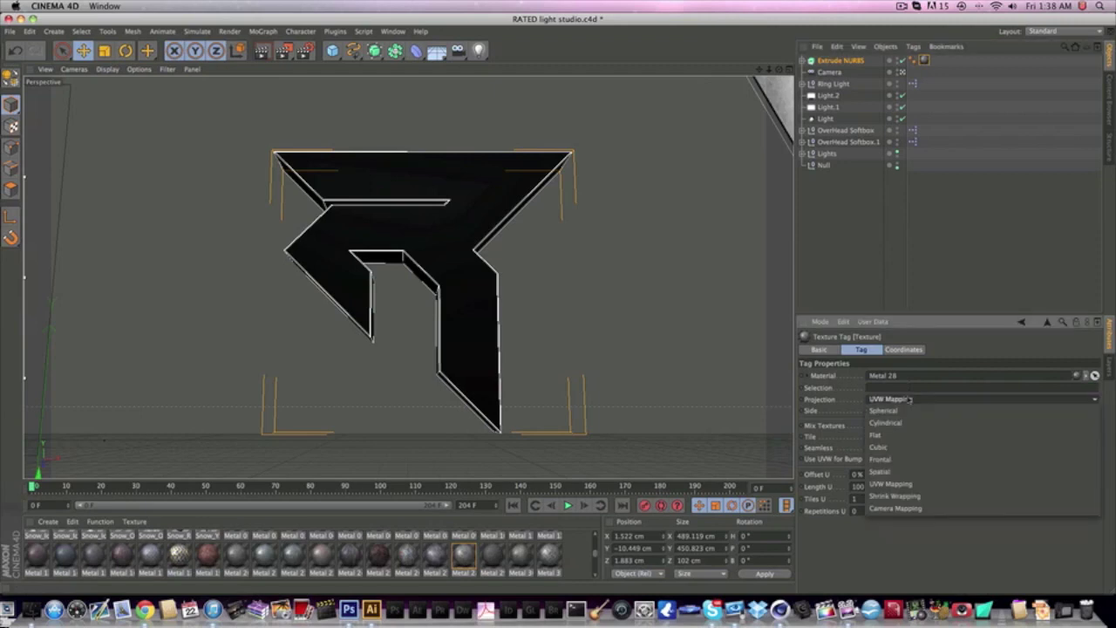
{"action": "left_click", "coordinate": [907, 447]}
{"action": "left_click", "coordinate": [829, 60]}
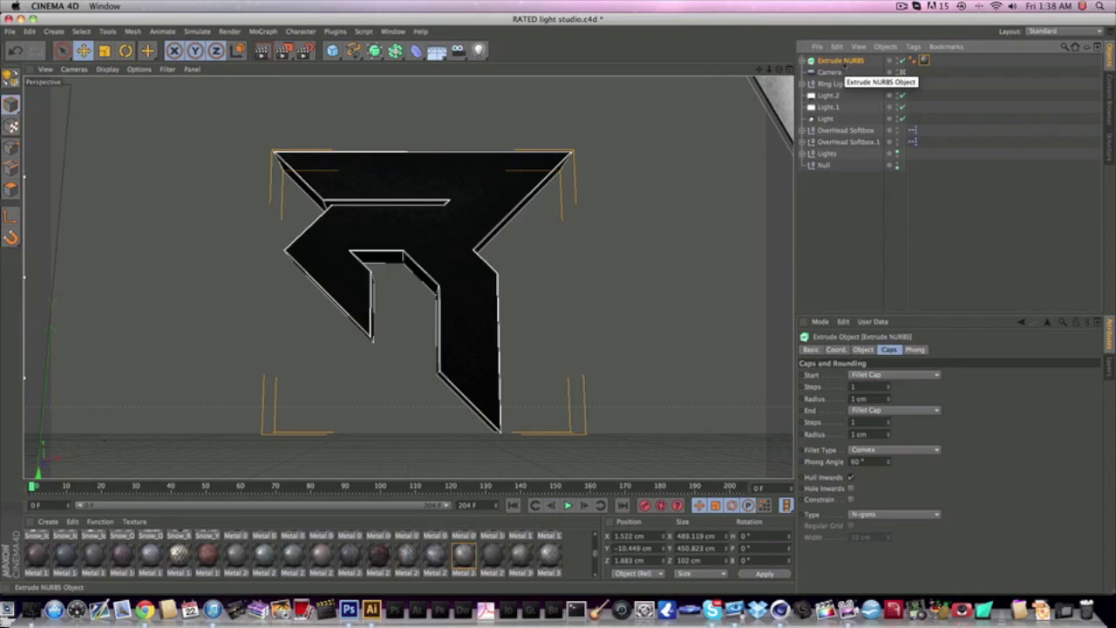
{"action": "key", "text": "super+v"}
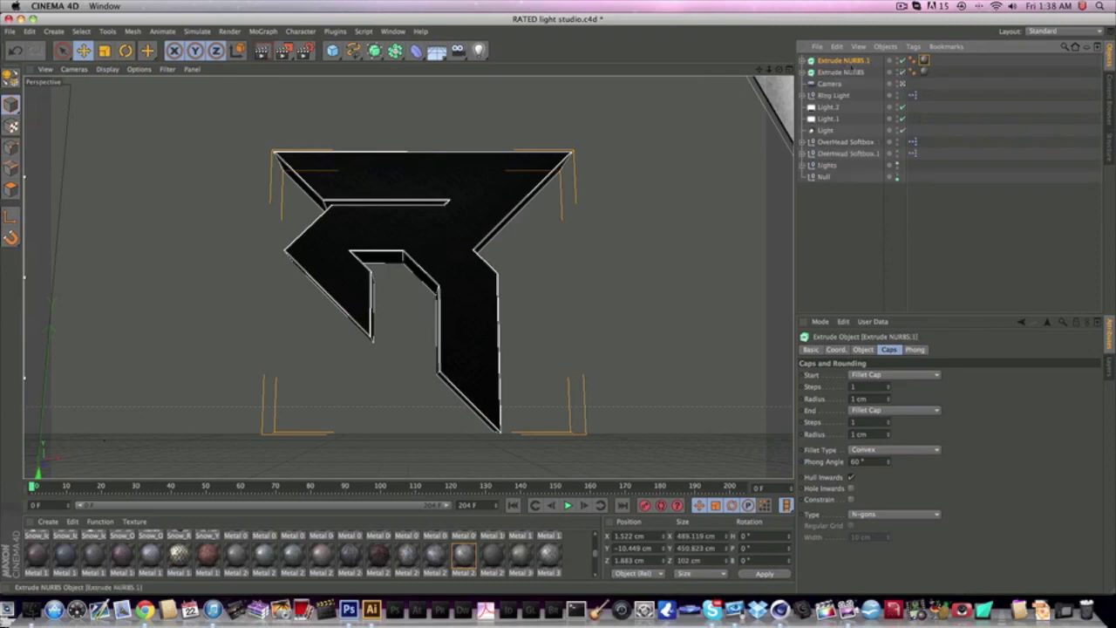
{"action": "left_click", "coordinate": [923, 60]}
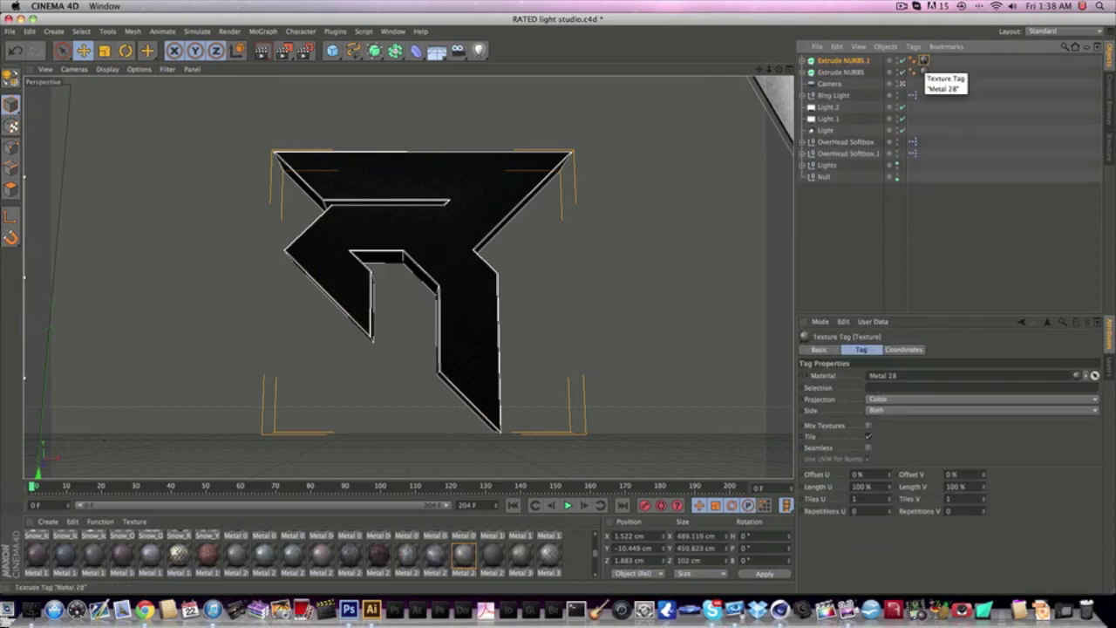
{"action": "key", "text": "Delete"}
{"action": "left_click", "coordinate": [828, 60]}
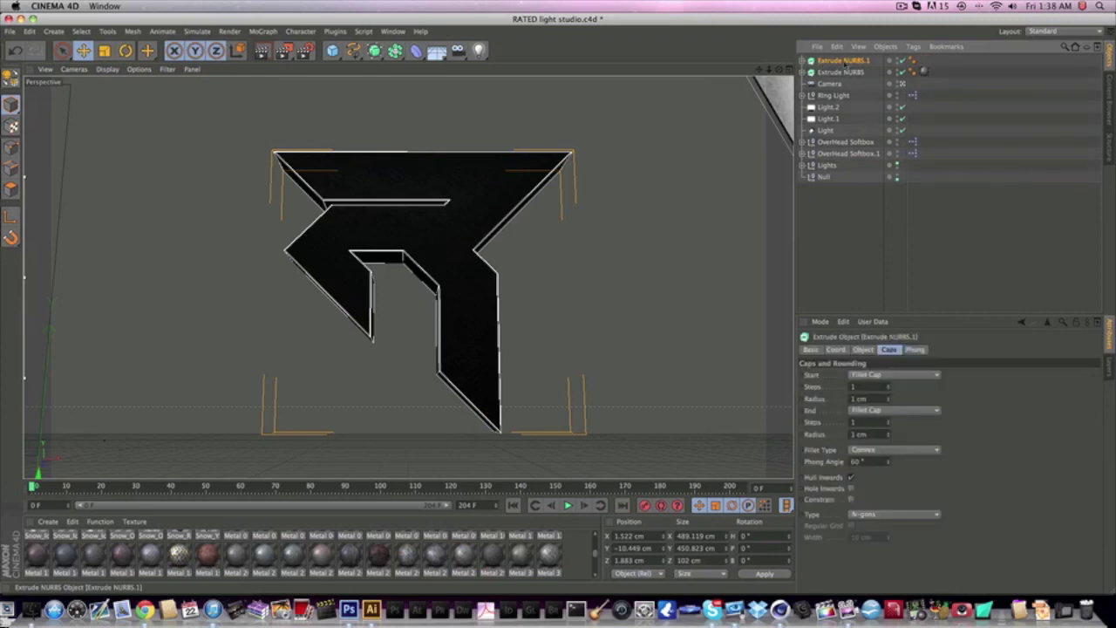
{"action": "left_click", "coordinate": [334, 32]}
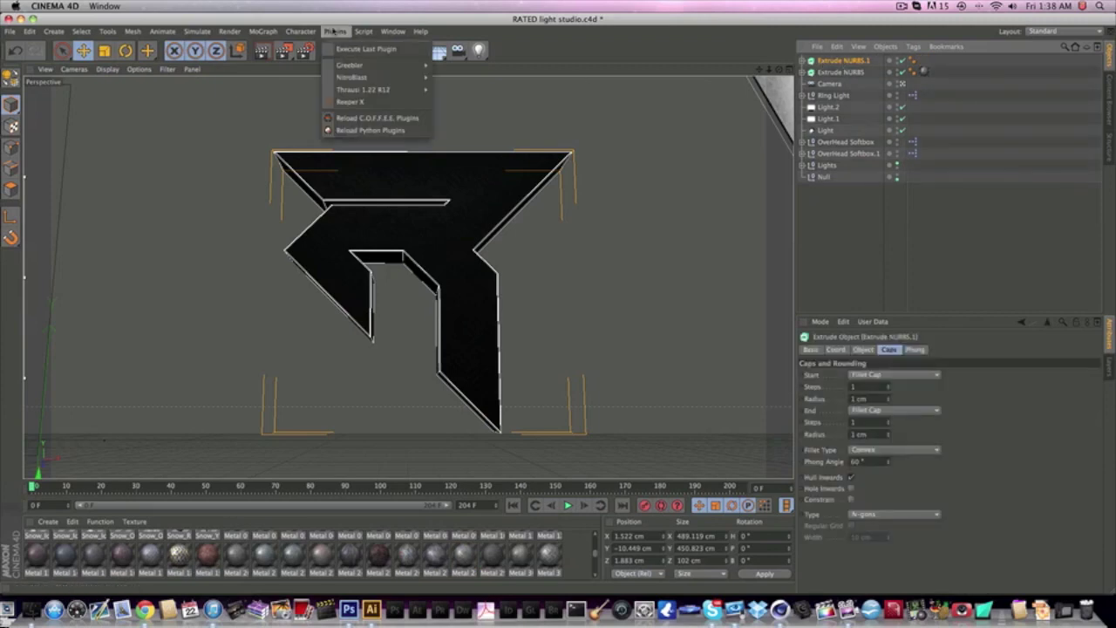
{"action": "left_click", "coordinate": [334, 31]}
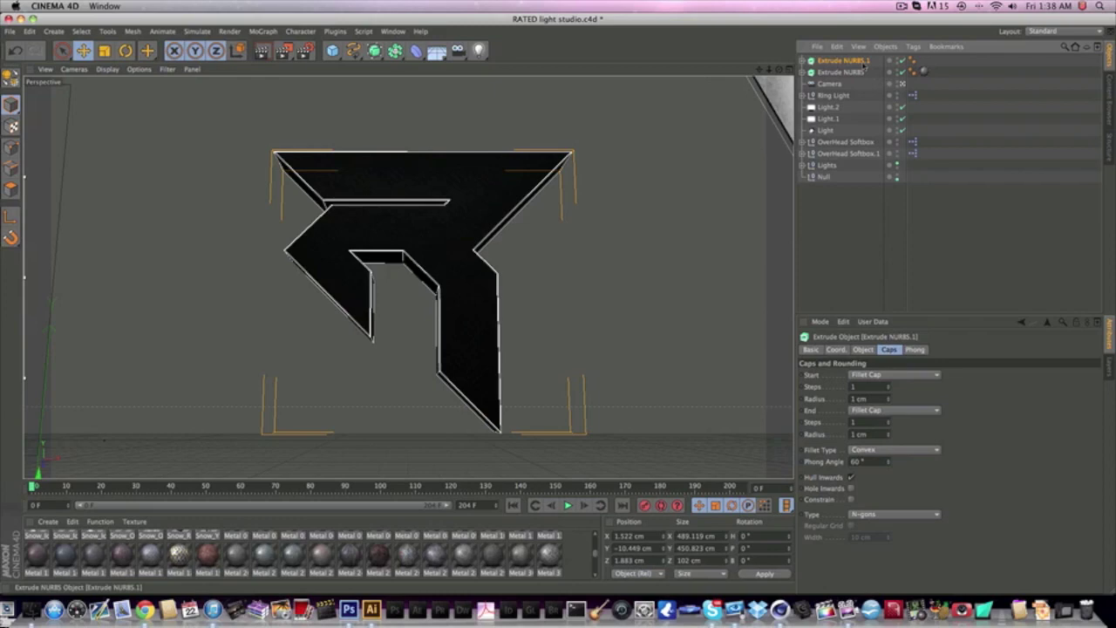
{"action": "key", "text": "Delete"}
{"action": "left_click", "coordinate": [841, 61]}
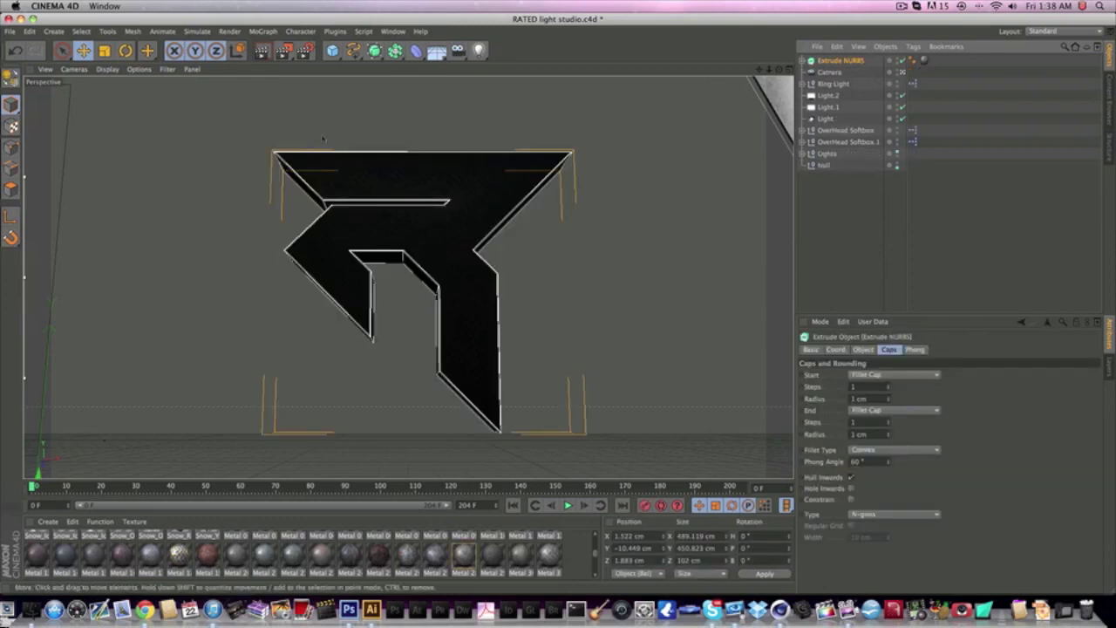
Add a Sphere, move it behind the centre of the logo and enlarge it to a radius of about 174 cm
{"action": "left_click", "coordinate": [332, 51]}
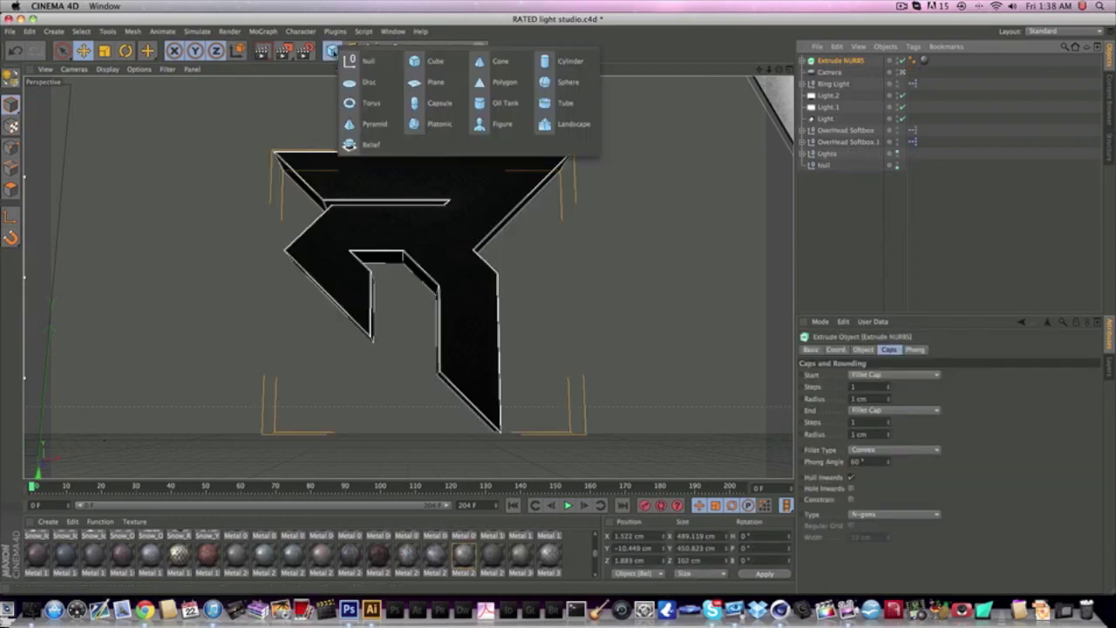
{"action": "left_click", "coordinate": [567, 82]}
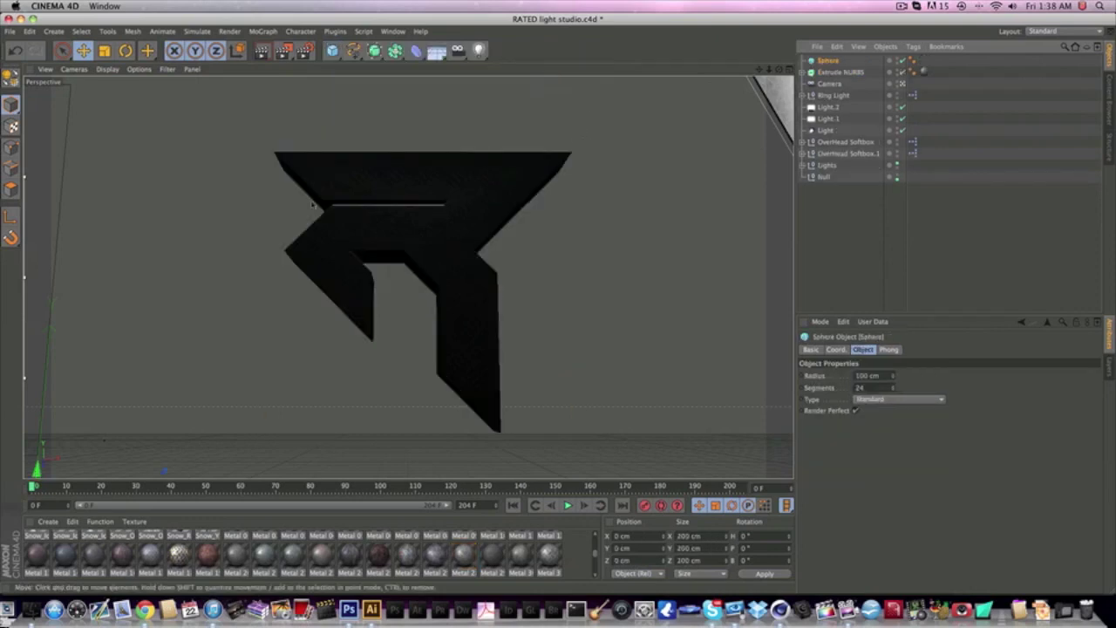
{"action": "left_click_drag", "start_coordinate": [206, 411], "coordinate": [500, 189]}
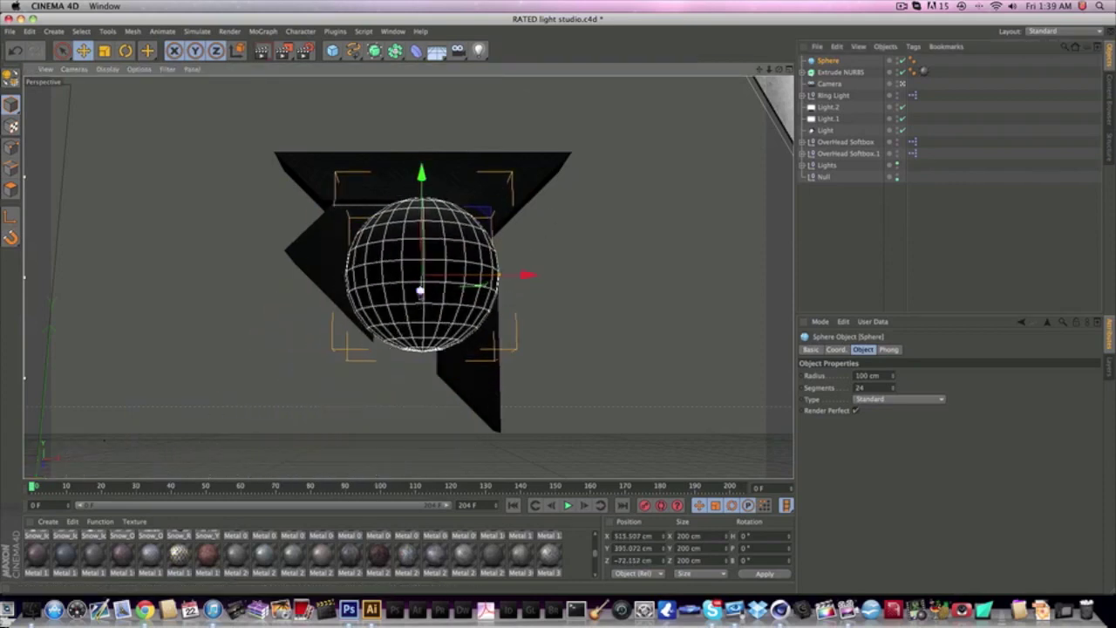
{"action": "mouse_move", "coordinate": [420, 291]}
{"action": "left_mouse_down"}
{"action": "mouse_move", "coordinate": [451, 325]}
{"action": "mouse_move", "coordinate": [431, 279]}
{"action": "left_mouse_up"}
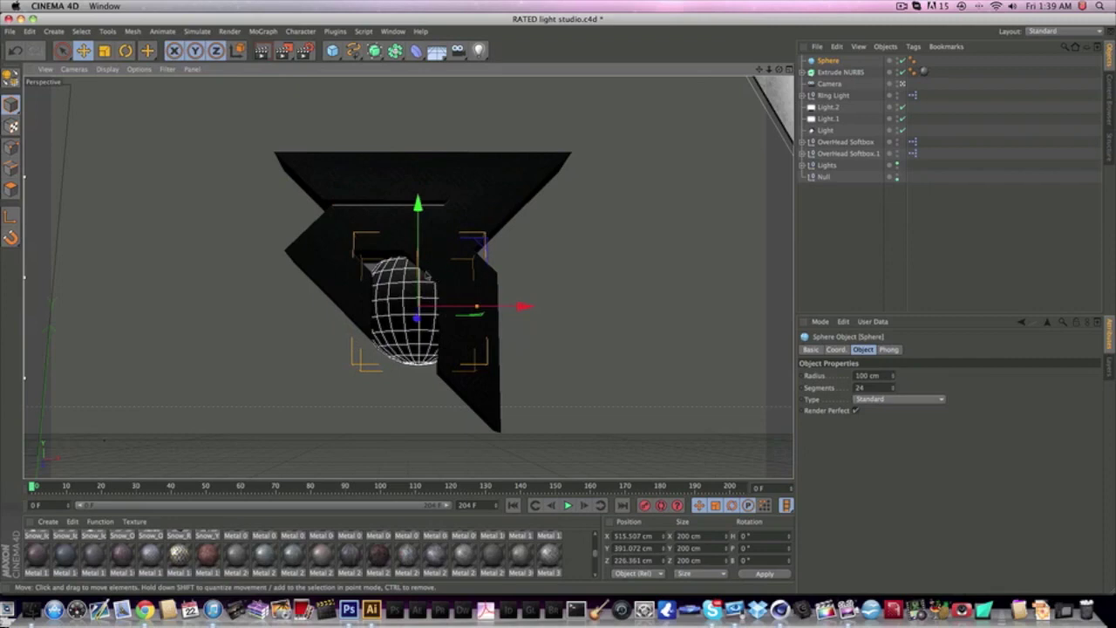
{"action": "left_click_drag", "start_coordinate": [422, 238], "coordinate": [427, 195]}
{"action": "left_click_drag", "start_coordinate": [477, 265], "coordinate": [418, 286]}
{"action": "left_click_drag", "start_coordinate": [416, 243], "coordinate": [416, 234]}
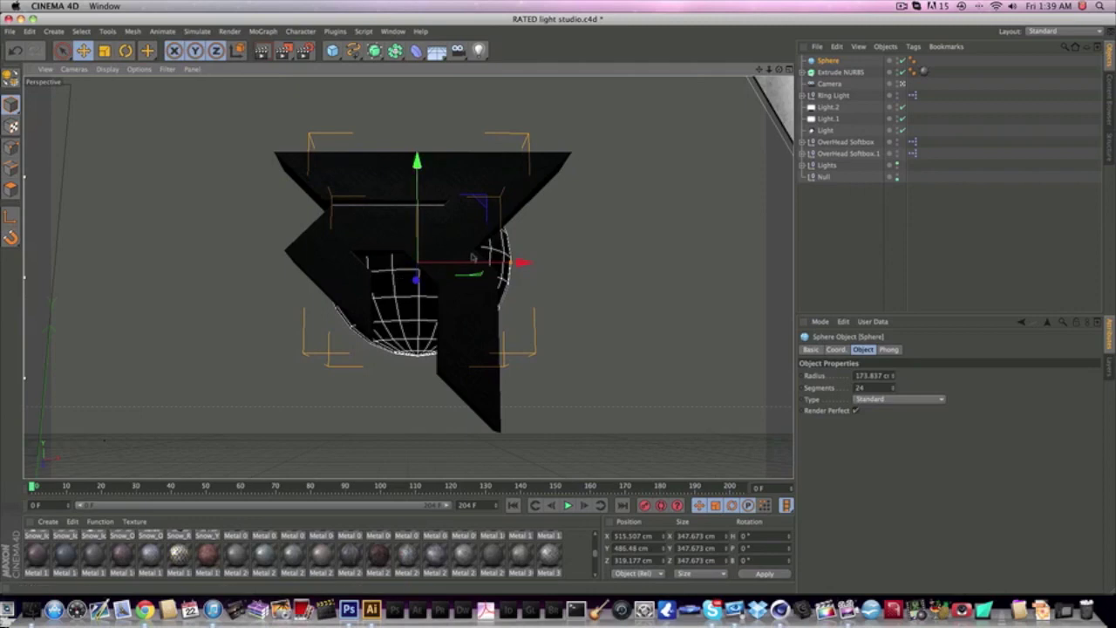
Lower the sphere behind the logo slightly, to a Y position of about 466 cm
{"action": "left_click_drag", "start_coordinate": [780, 69], "coordinate": [864, 69]}
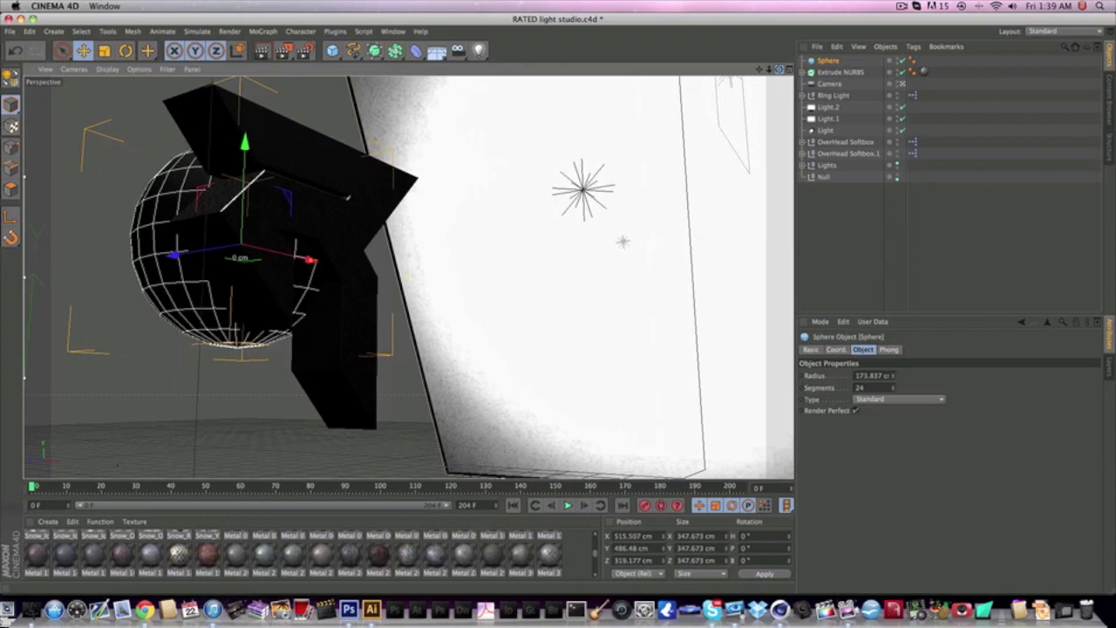
{"action": "left_click_drag", "start_coordinate": [769, 70], "coordinate": [925, 83]}
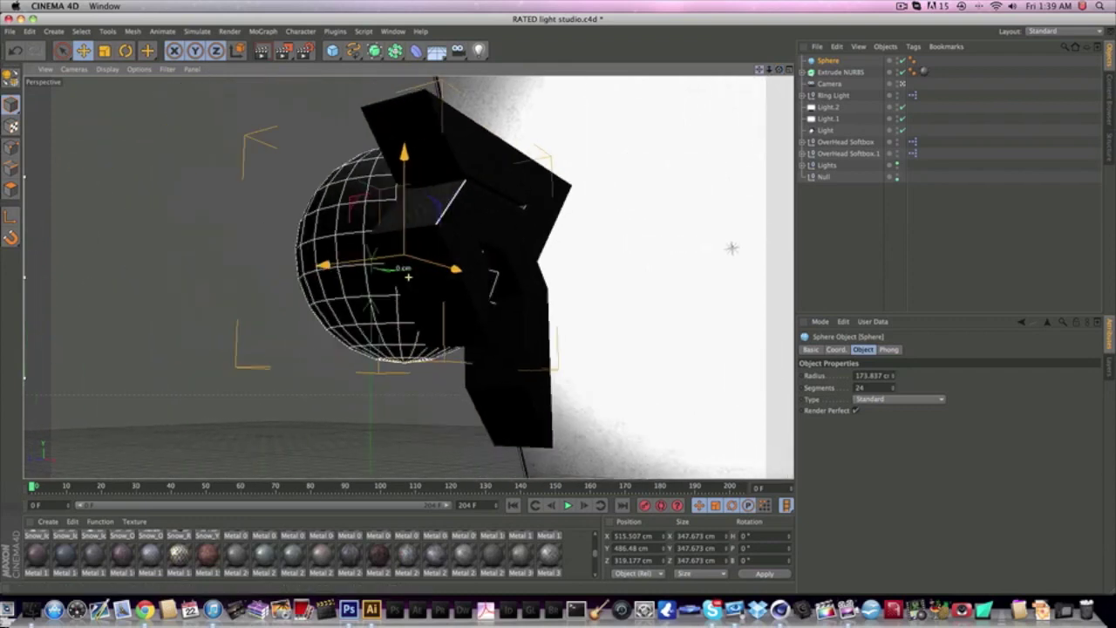
{"action": "left_click_drag", "start_coordinate": [779, 70], "coordinate": [601, 70]}
{"action": "left_click_drag", "start_coordinate": [330, 142], "coordinate": [329, 155]}
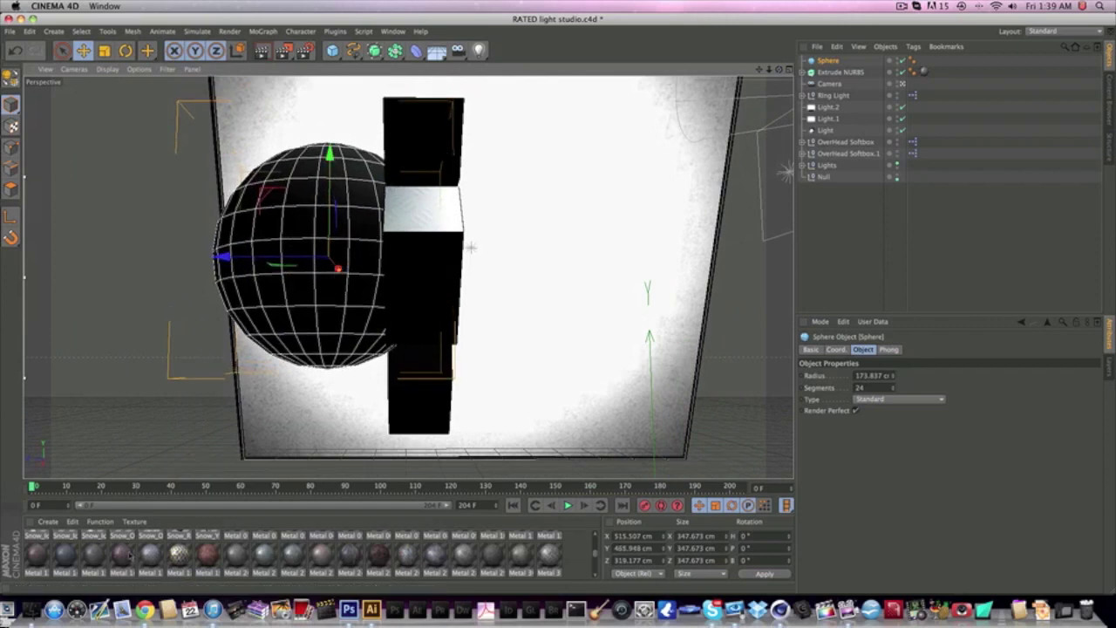
{"action": "left_click", "coordinate": [129, 485]}
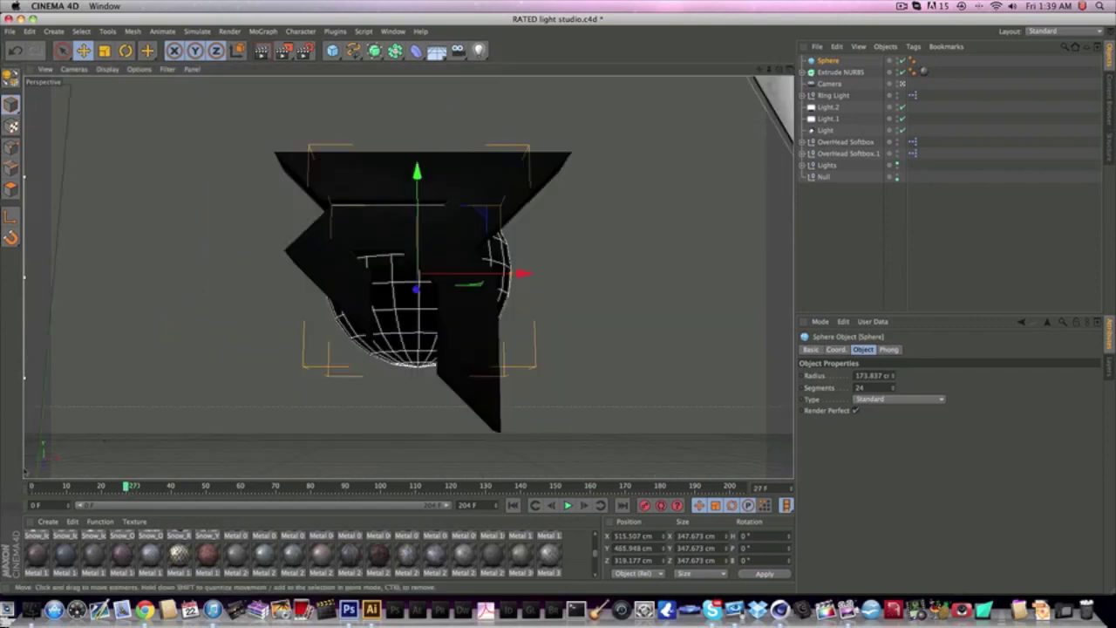
Add a Greebler object with the Sphere nested inside it, and disable the Extrude NURBS logo
{"action": "left_click", "coordinate": [335, 32]}
{"action": "left_click", "coordinate": [464, 68]}
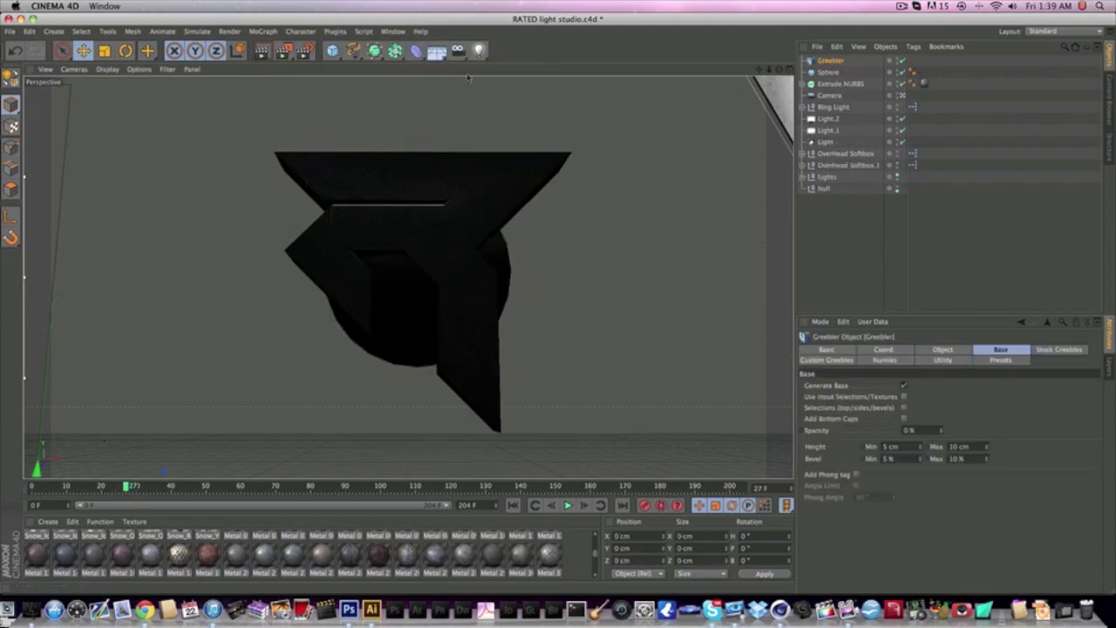
{"action": "left_click_drag", "start_coordinate": [829, 73], "coordinate": [831, 62]}
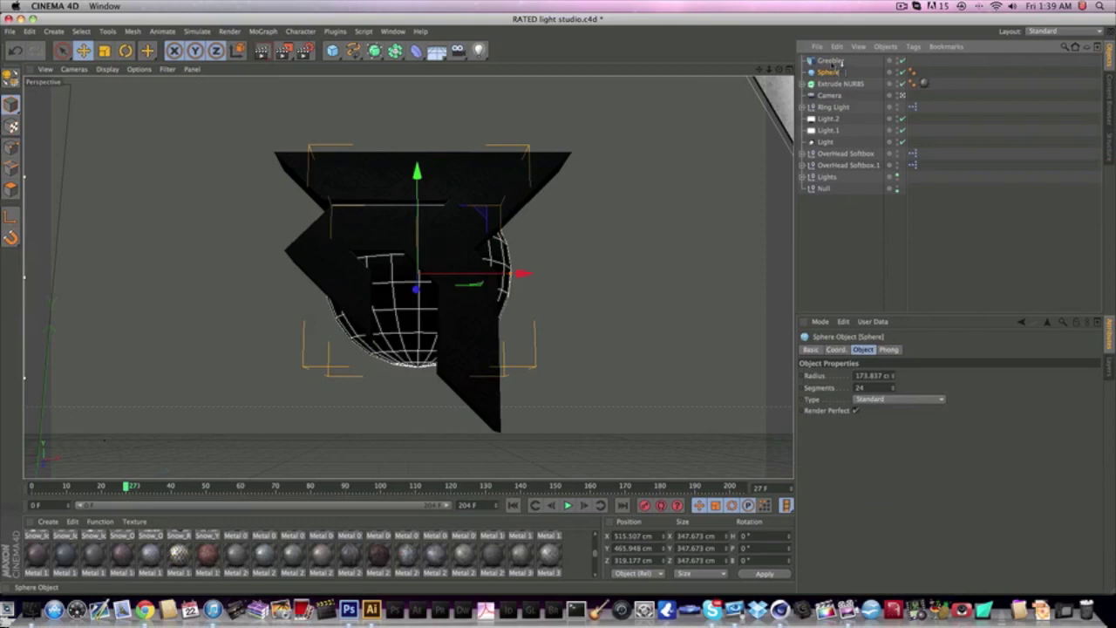
{"action": "left_click", "coordinate": [830, 60]}
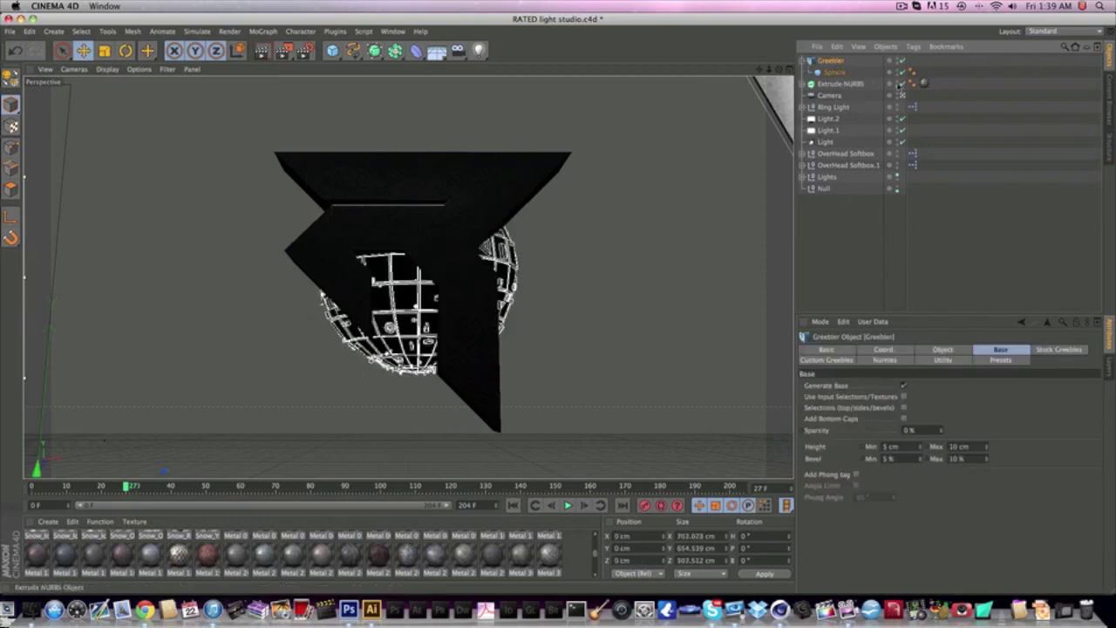
{"action": "left_click", "coordinate": [899, 84]}
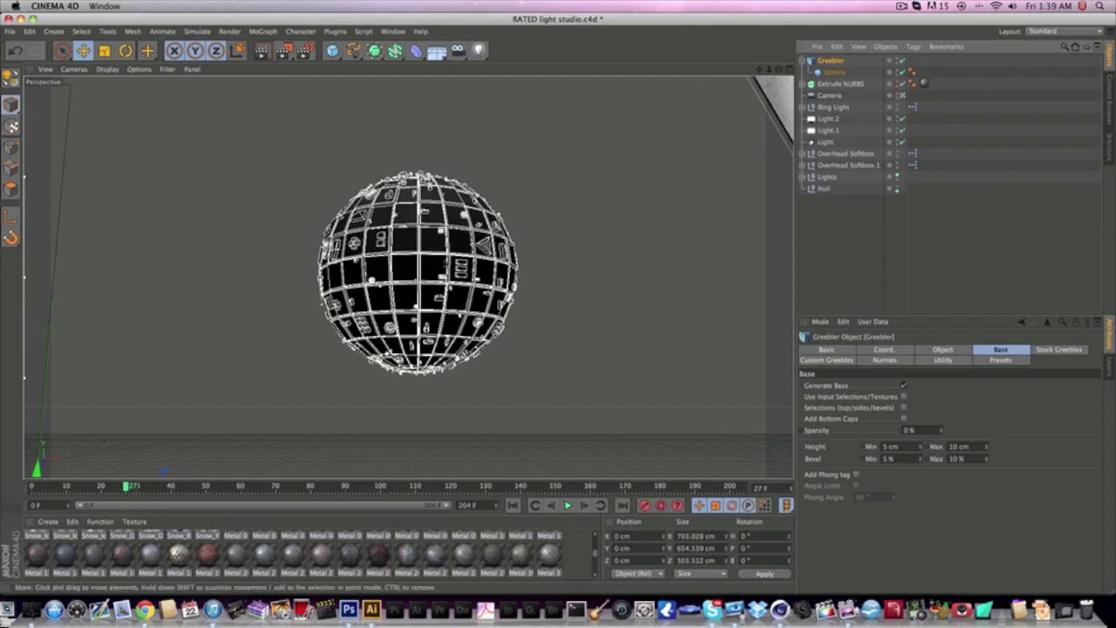
Set the Greebler's base bevel to a minimum of 80% and a maximum of 100%
{"action": "left_click", "coordinate": [834, 71]}
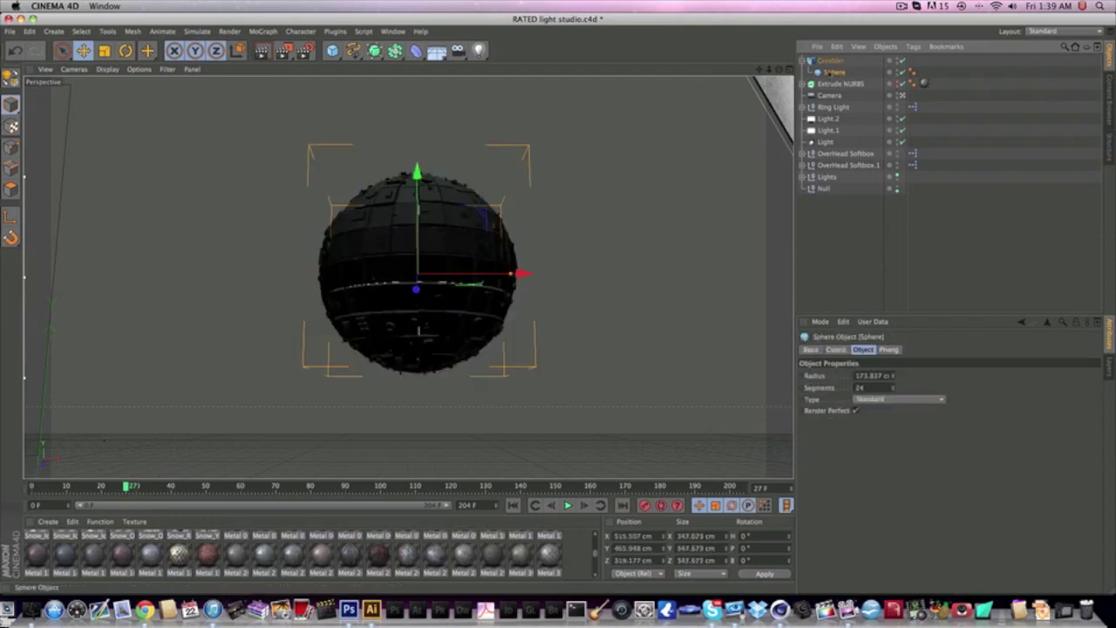
{"action": "left_click", "coordinate": [830, 61]}
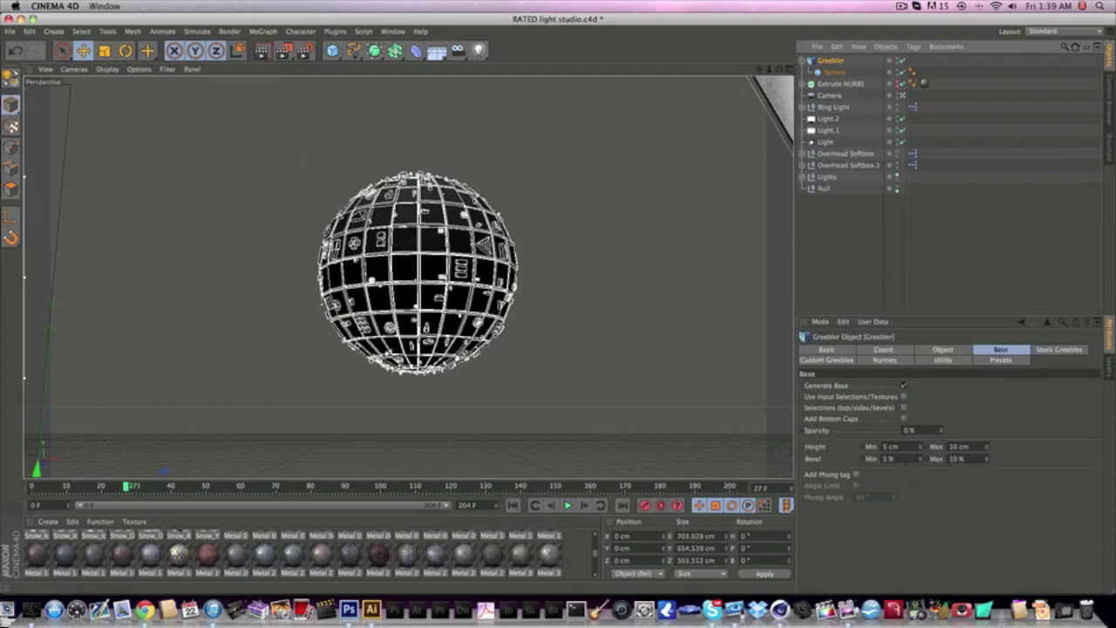
{"action": "left_click_drag", "start_coordinate": [905, 460], "coordinate": [818, 462]}
{"action": "type", "text": "80"}
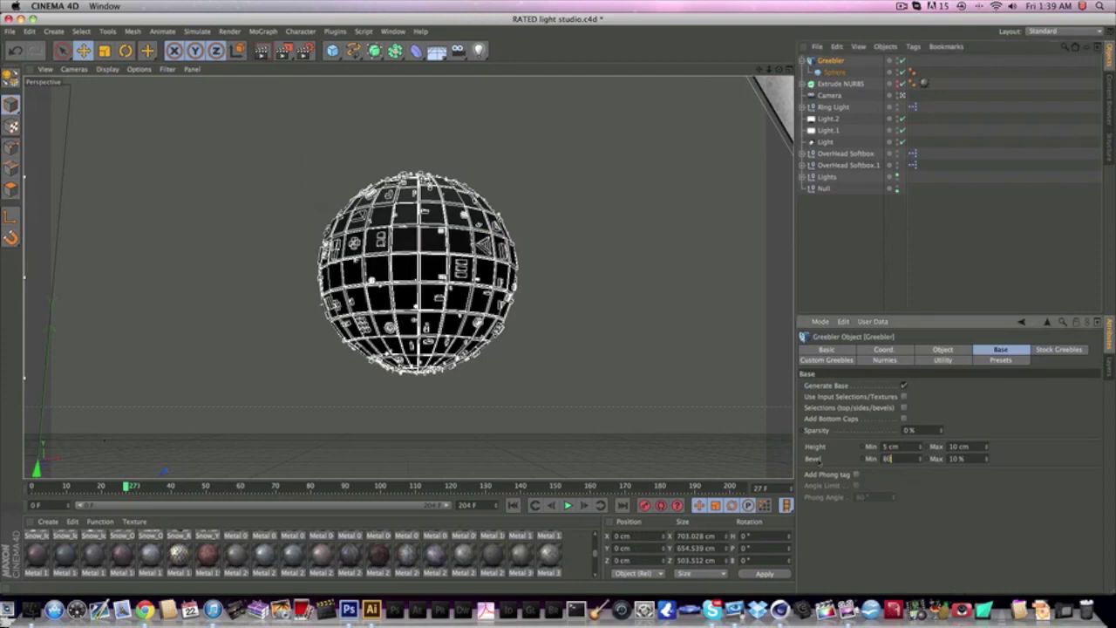
{"action": "left_click_drag", "start_coordinate": [903, 458], "coordinate": [844, 468]}
{"action": "key", "text": "Return"}
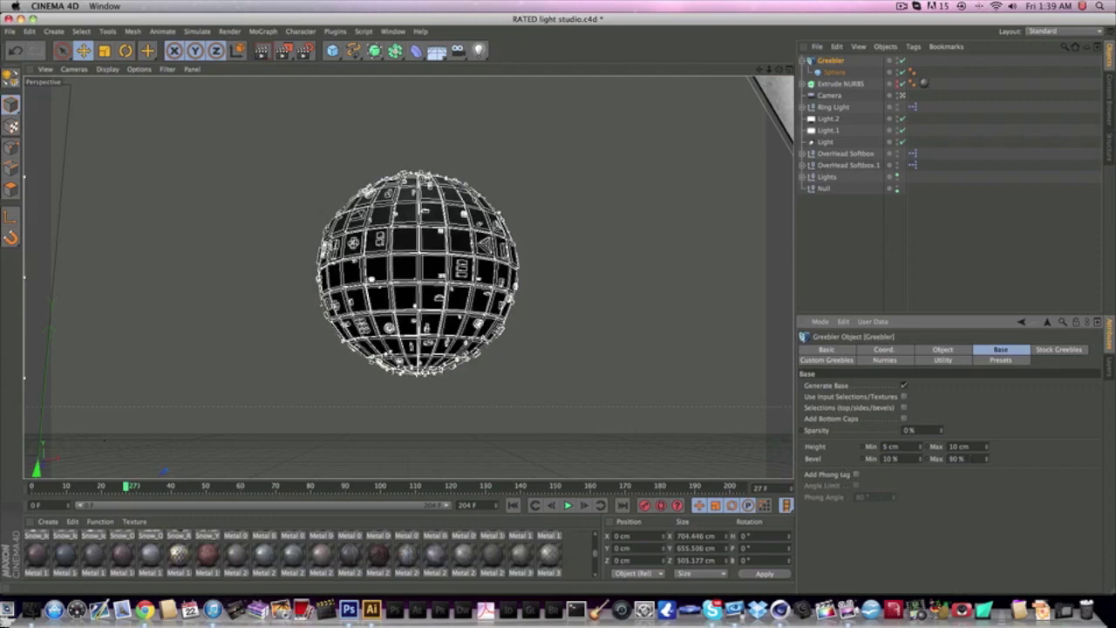
{"action": "left_click_drag", "start_coordinate": [970, 459], "coordinate": [950, 458]}
{"action": "type", "text": "100"}
{"action": "key", "text": "Return"}
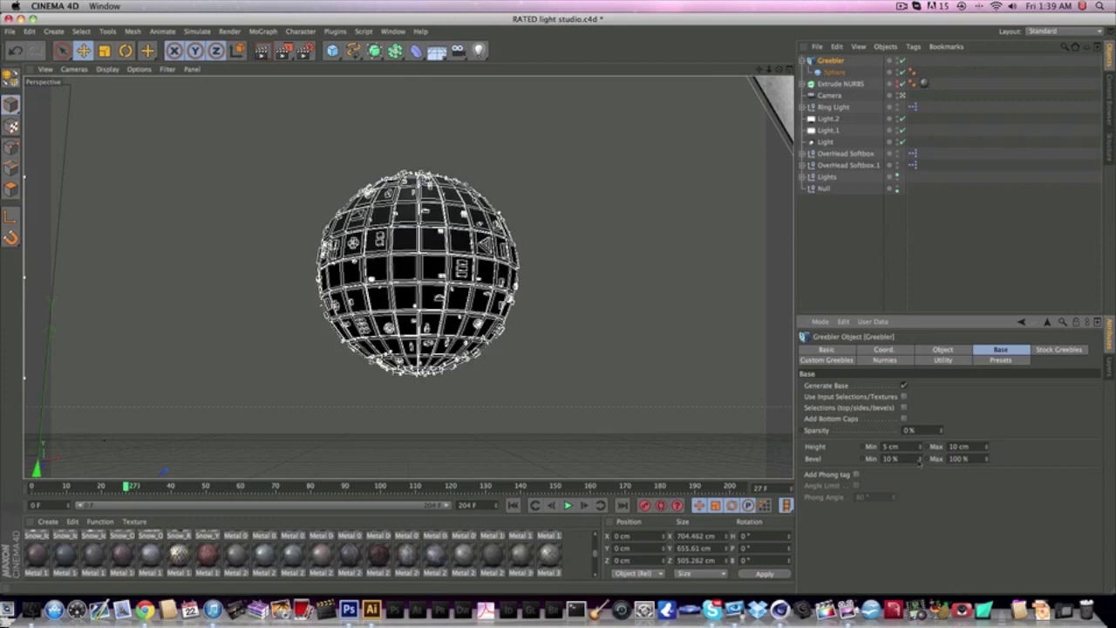
{"action": "left_click", "coordinate": [891, 459]}
{"action": "type", "text": "80"}
{"action": "key", "text": "Return"}
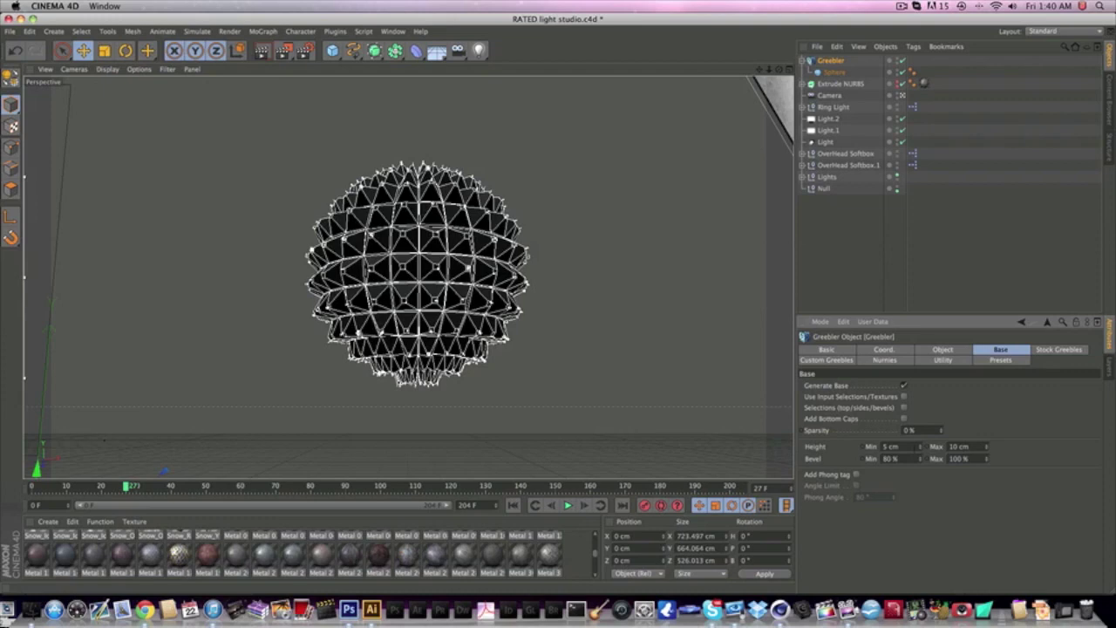
Set the Greebler's base height to a minimum of 0 cm and a maximum of 150 cm
{"action": "double_click", "coordinate": [914, 446]}
{"action": "type", "text": "0"}
{"action": "key", "text": "Return"}
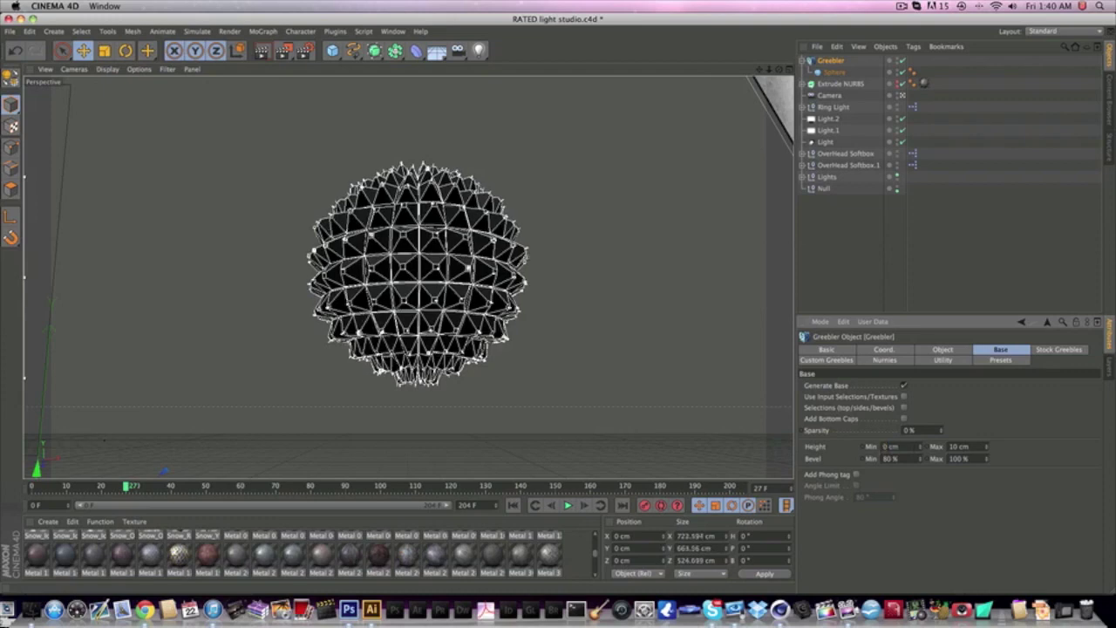
{"action": "left_click", "coordinate": [959, 447]}
{"action": "type", "text": "50"}
{"action": "key", "text": "Return"}
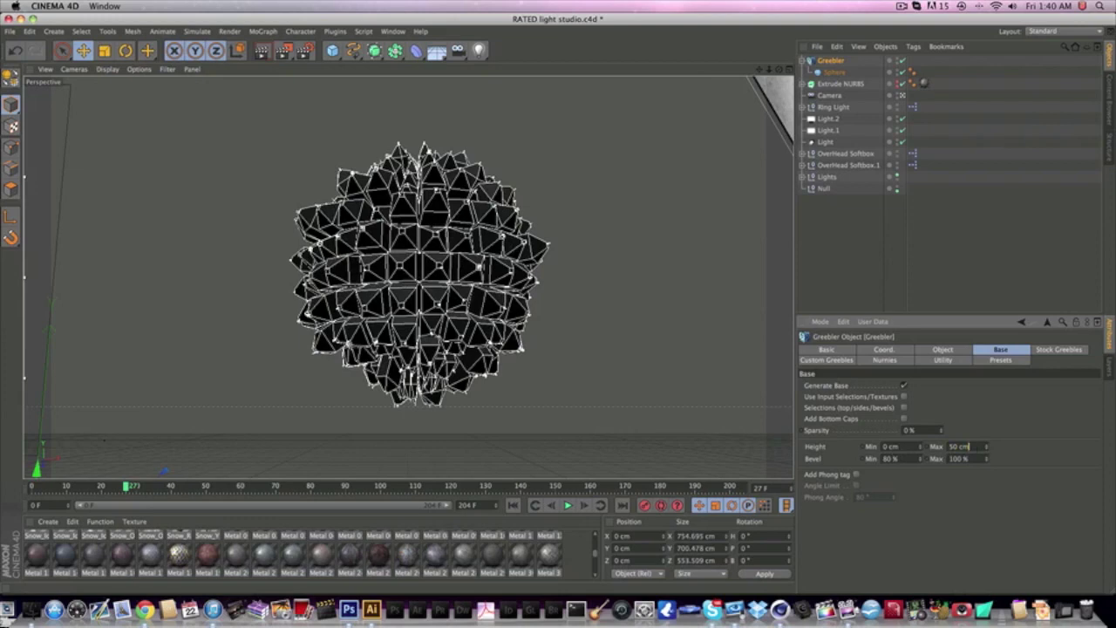
{"action": "left_click", "coordinate": [959, 446]}
{"action": "type", "text": "150"}
{"action": "key", "text": "Return"}
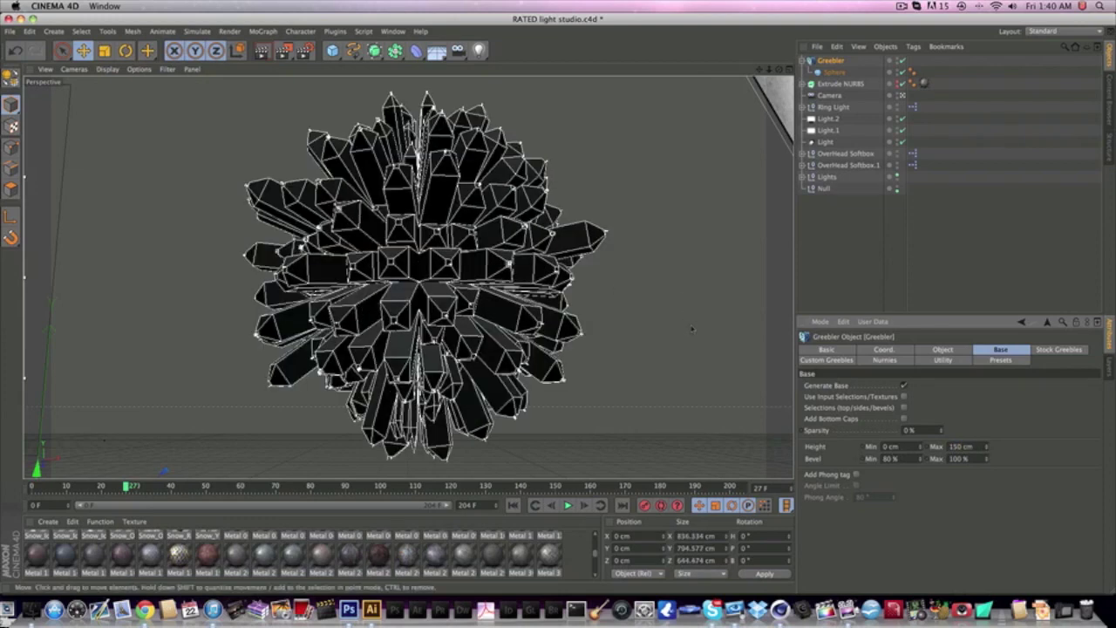
Shift the greebled sphere to an X position of about -64 cm and start rendering the view despite the missing textures
{"action": "left_click_drag", "start_coordinate": [588, 305], "coordinate": [521, 304]}
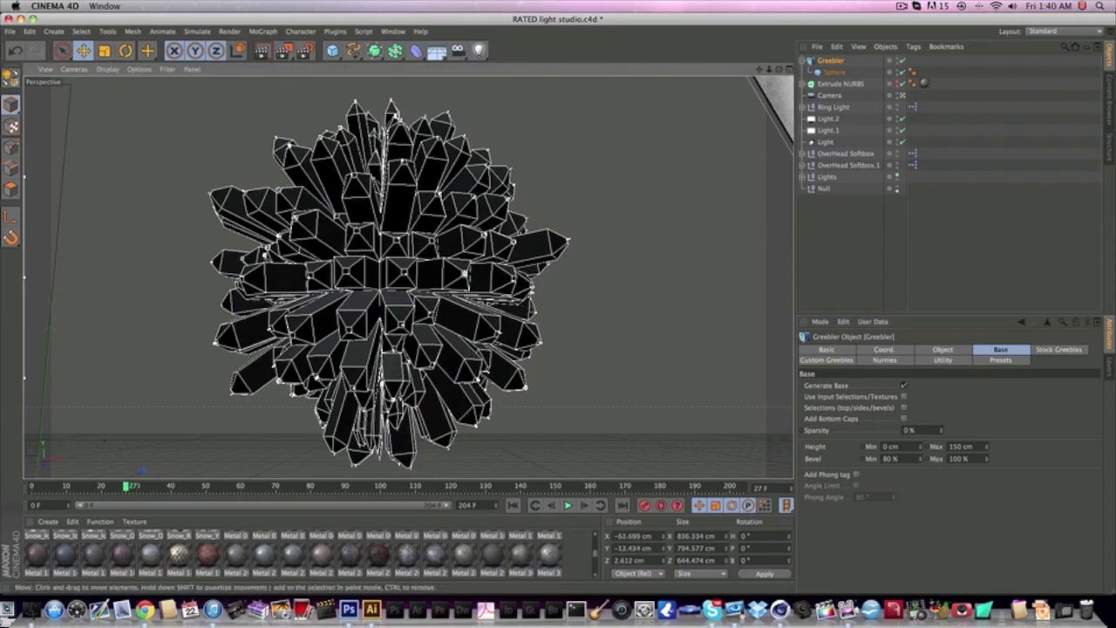
{"action": "left_click", "coordinate": [261, 51]}
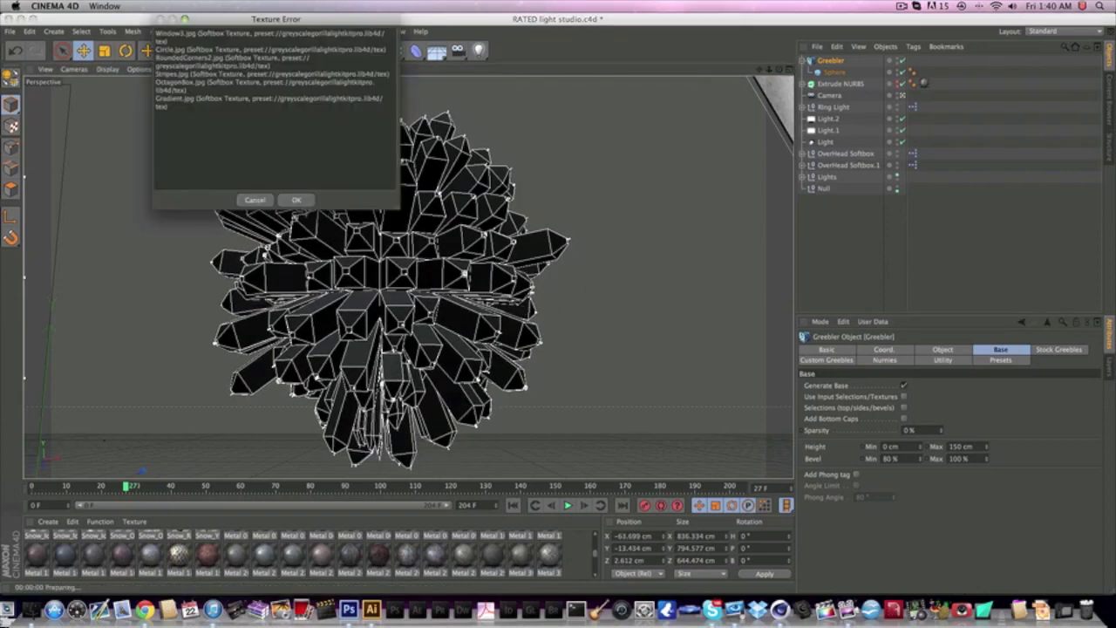
{"action": "left_click", "coordinate": [302, 202]}
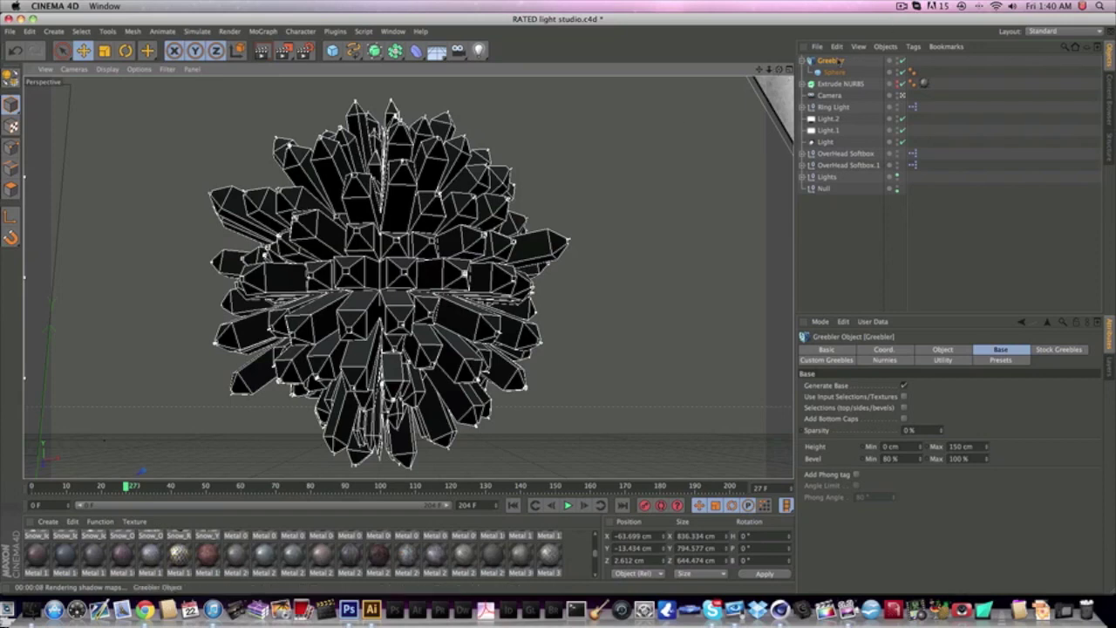
{"action": "left_click", "coordinate": [824, 84]}
{"action": "left_click", "coordinate": [828, 60]}
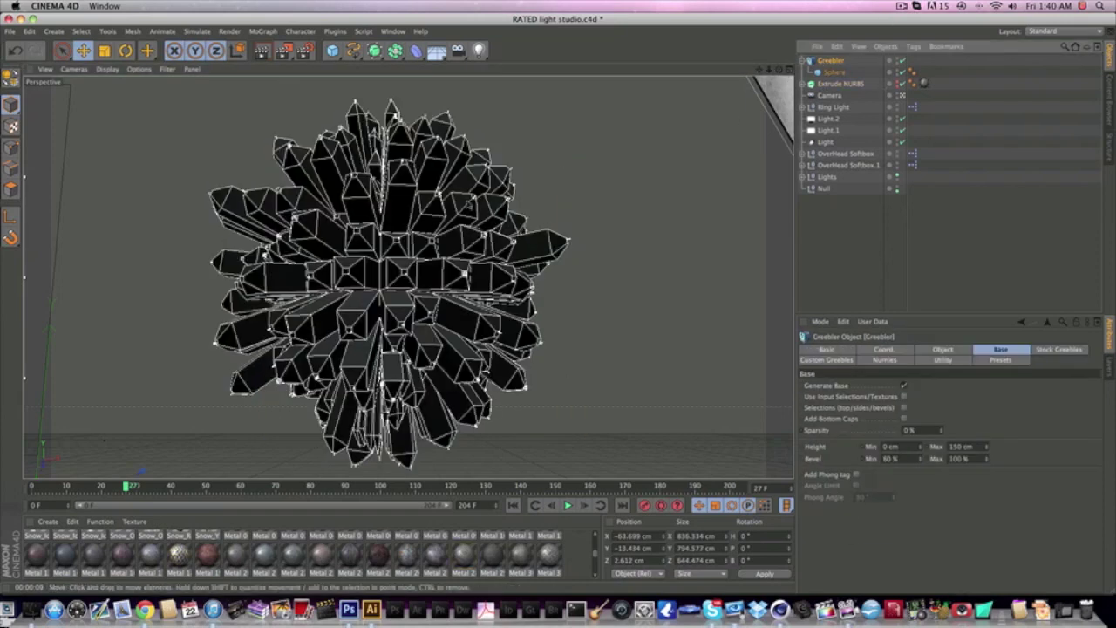
Move the greebled sphere back to X about 3 cm, go to frame 0 and render the view despite the missing textures
{"action": "left_click_drag", "start_coordinate": [482, 204], "coordinate": [521, 198]}
{"action": "left_click", "coordinate": [262, 50]}
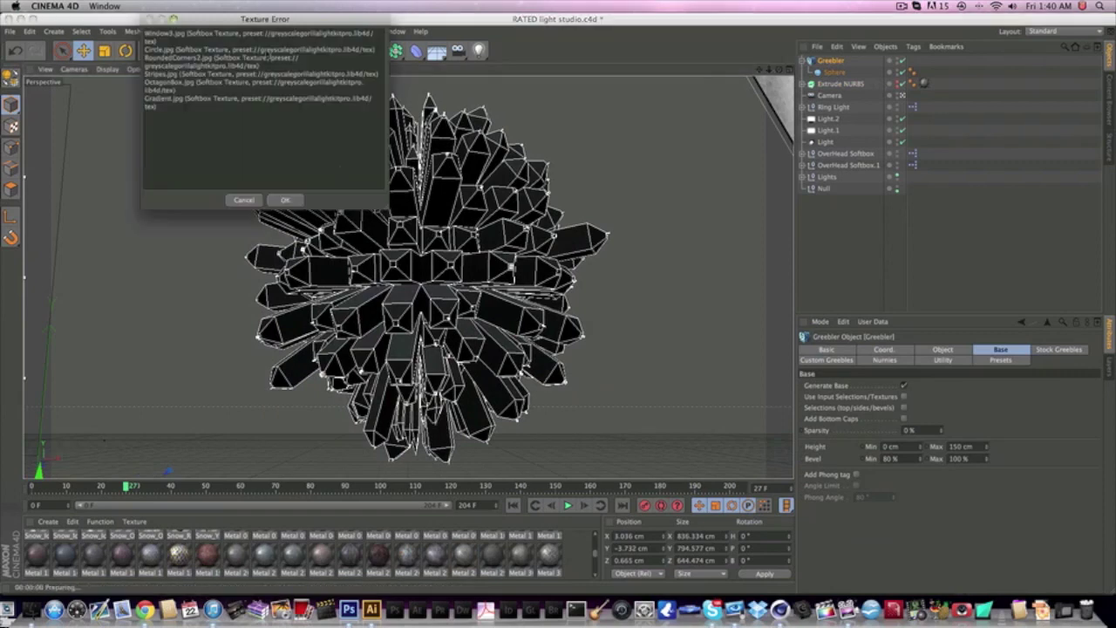
{"action": "left_click", "coordinate": [294, 199]}
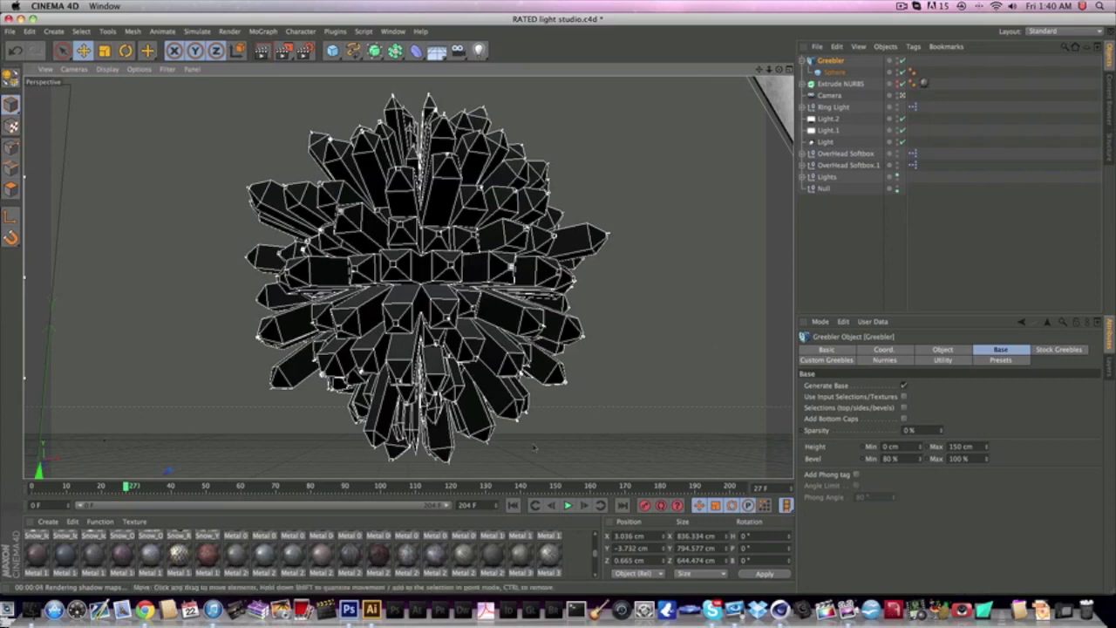
{"action": "left_click_drag", "start_coordinate": [127, 486], "coordinate": [32, 486]}
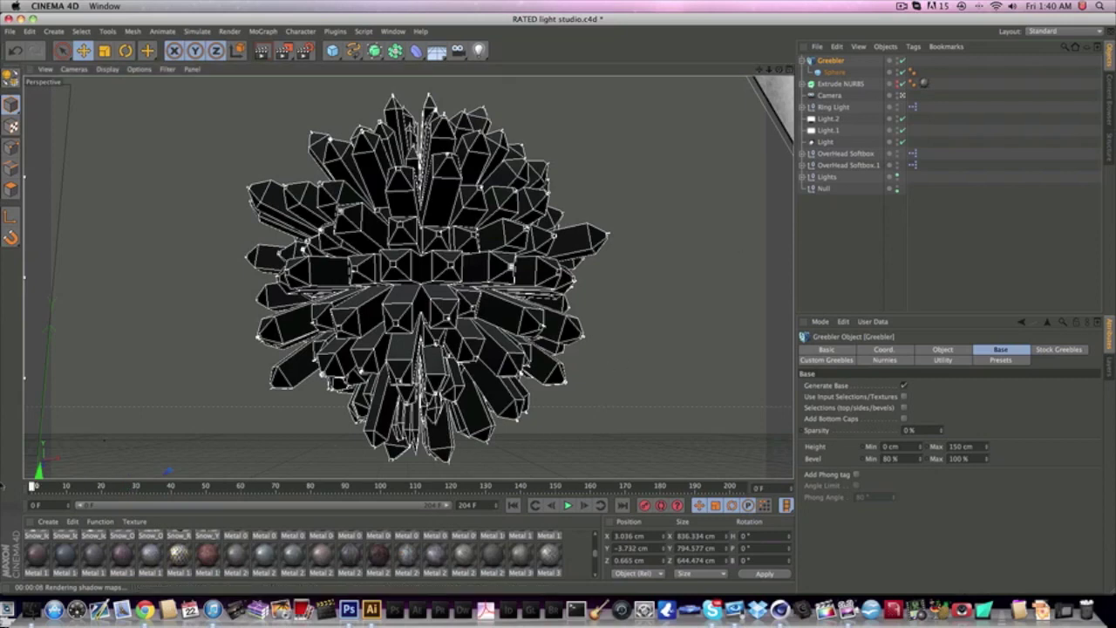
{"action": "left_click", "coordinate": [262, 49]}
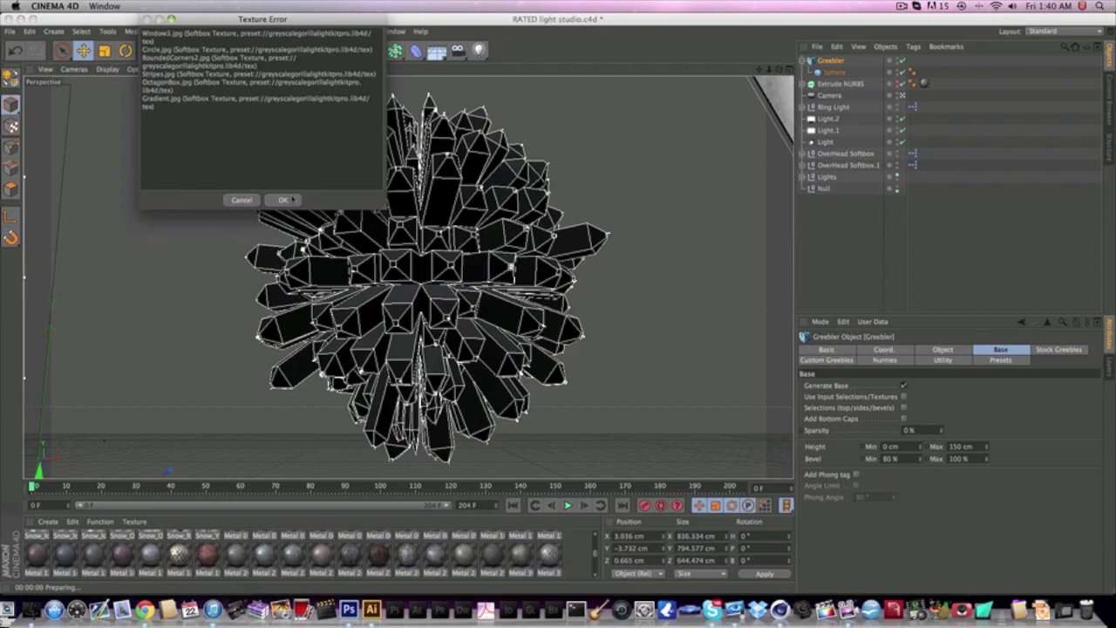
{"action": "left_click", "coordinate": [291, 199]}
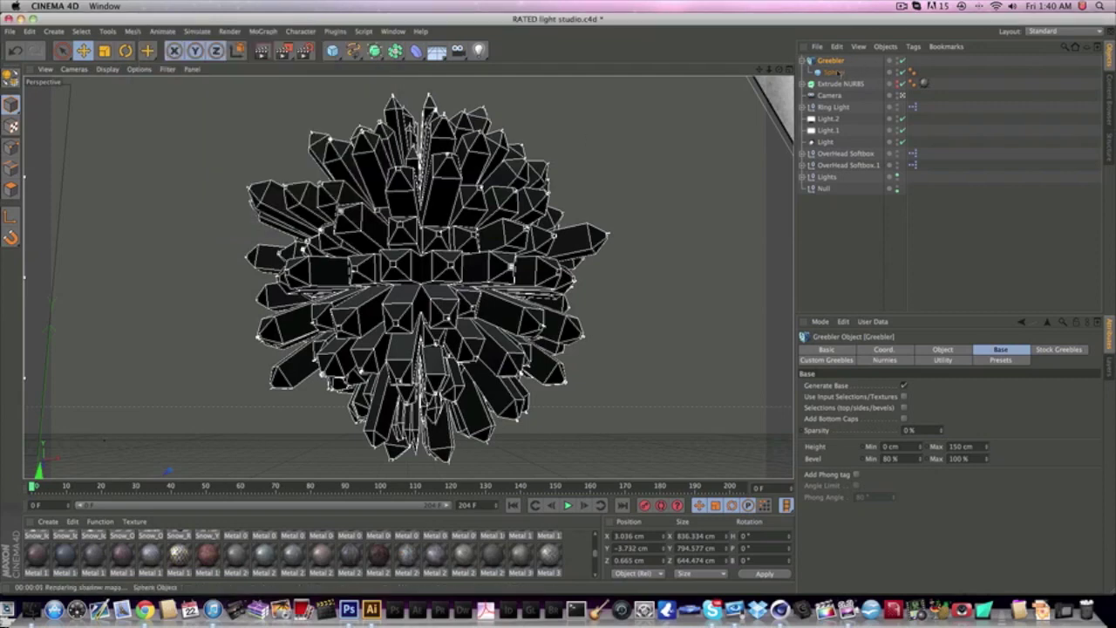
Re-enable the Extrude NURBS logo and push the Greebler back behind it to a Z position of about 78 cm
{"action": "left_click", "coordinate": [838, 83]}
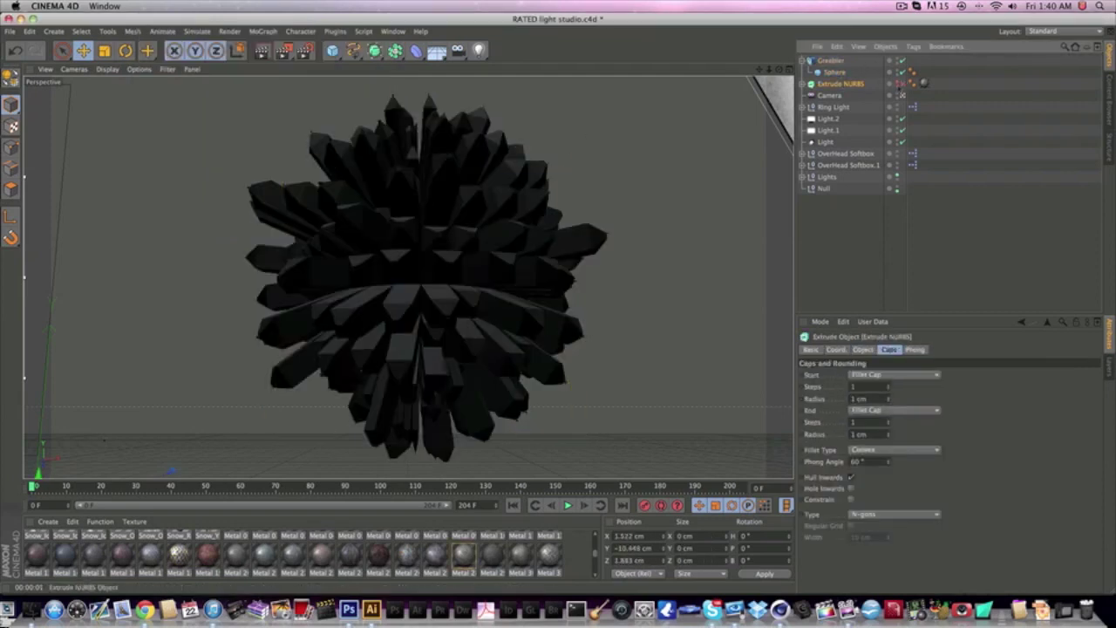
{"action": "left_click", "coordinate": [902, 84]}
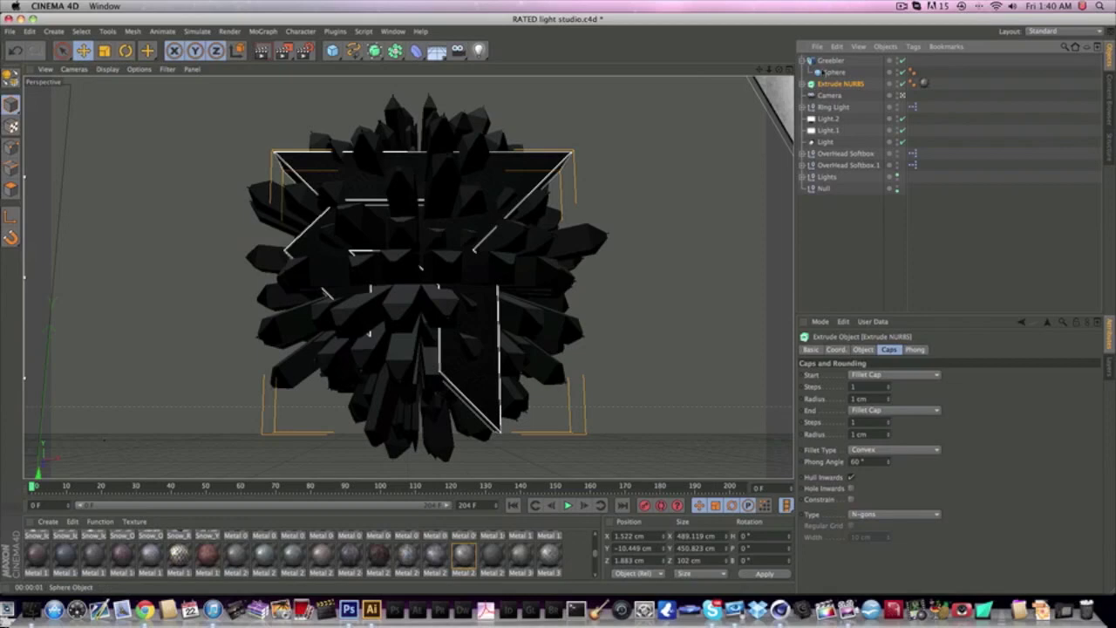
{"action": "left_click", "coordinate": [830, 60]}
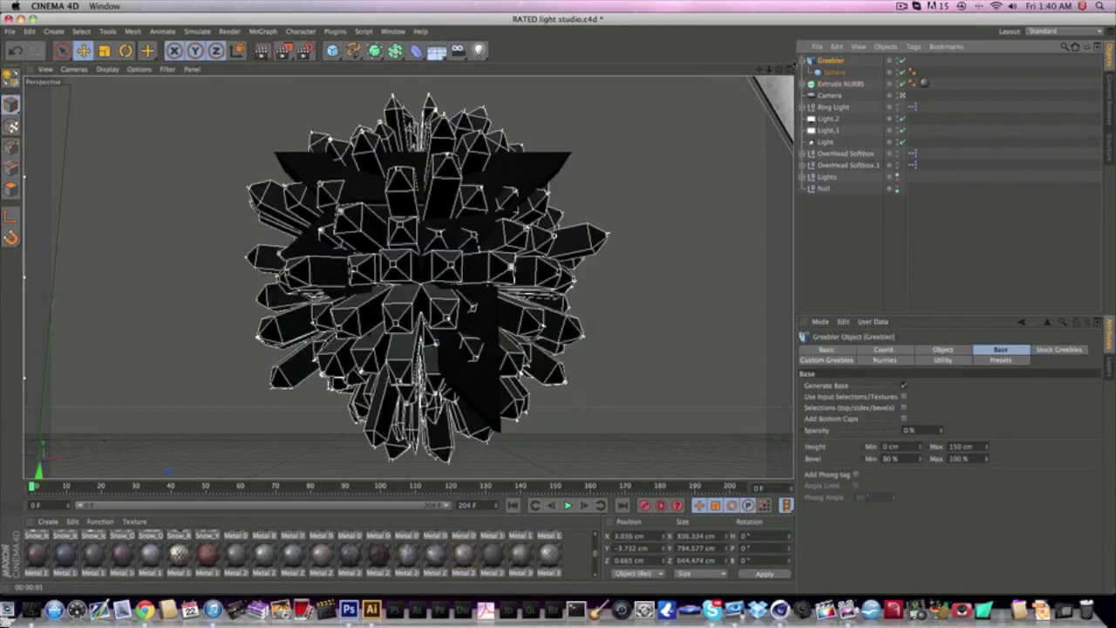
{"action": "left_click", "coordinate": [804, 60]}
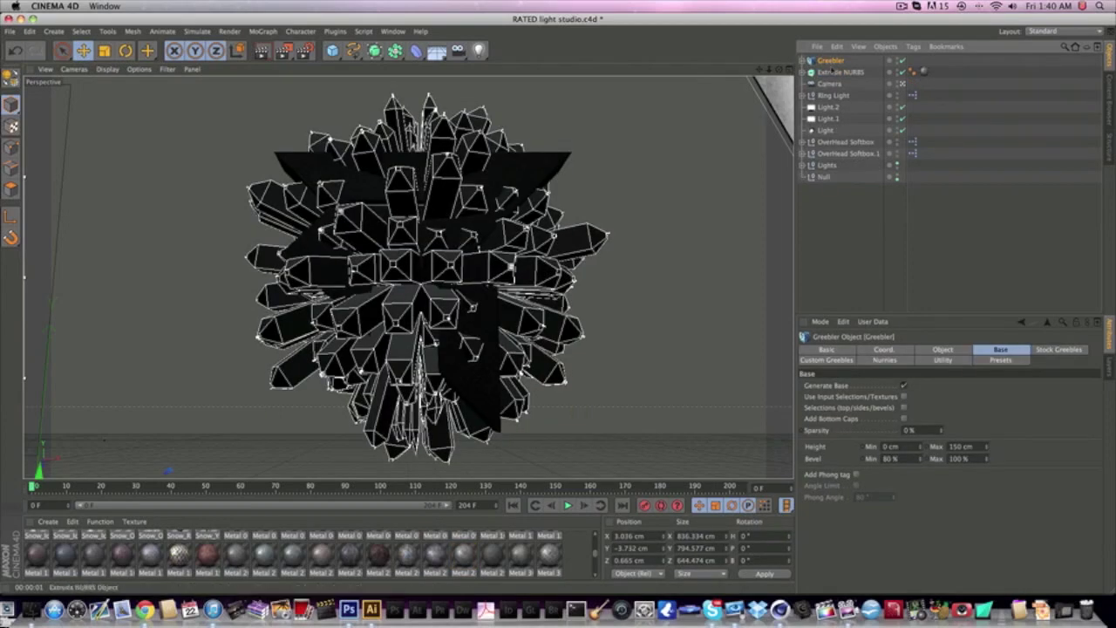
{"action": "left_click", "coordinate": [789, 69]}
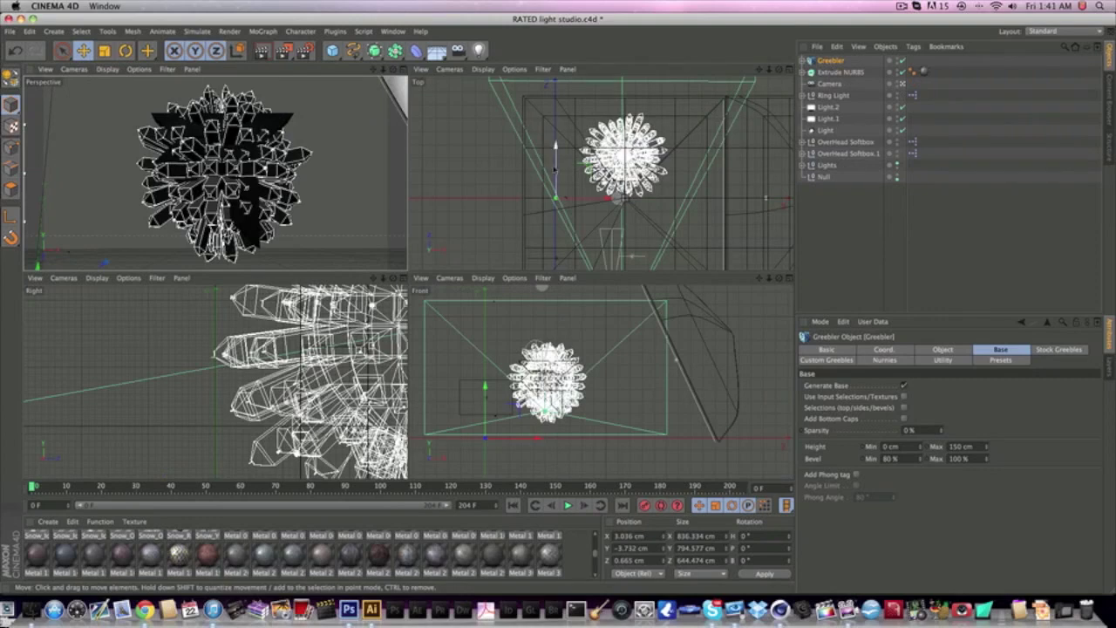
{"action": "left_click_drag", "start_coordinate": [555, 169], "coordinate": [555, 157]}
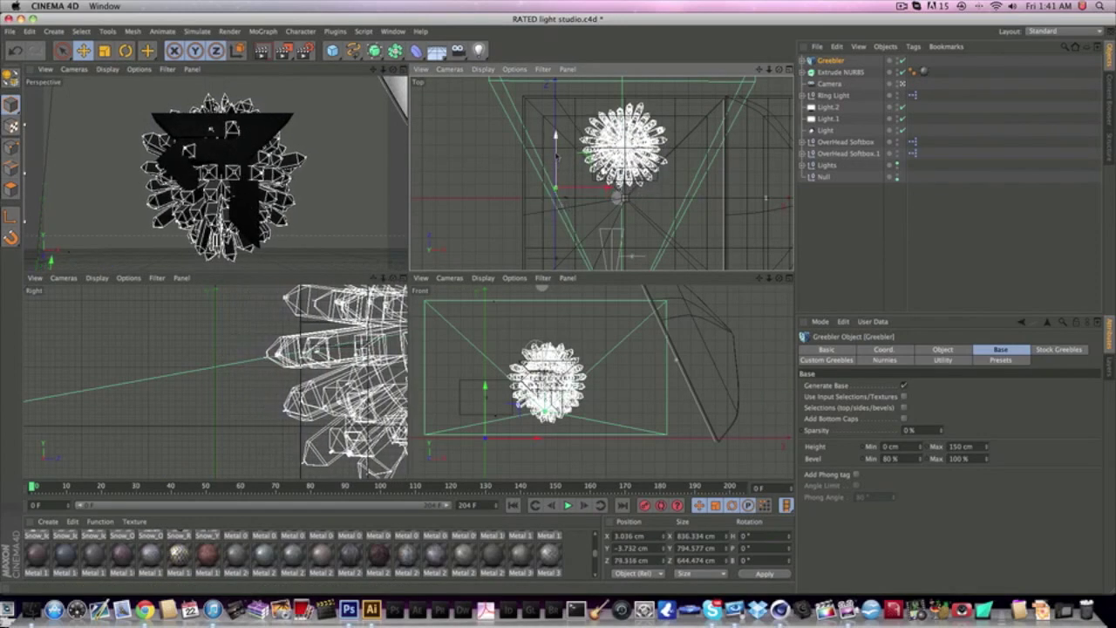
{"action": "left_click", "coordinate": [403, 69]}
{"action": "left_click_drag", "start_coordinate": [429, 170], "coordinate": [429, 166]}
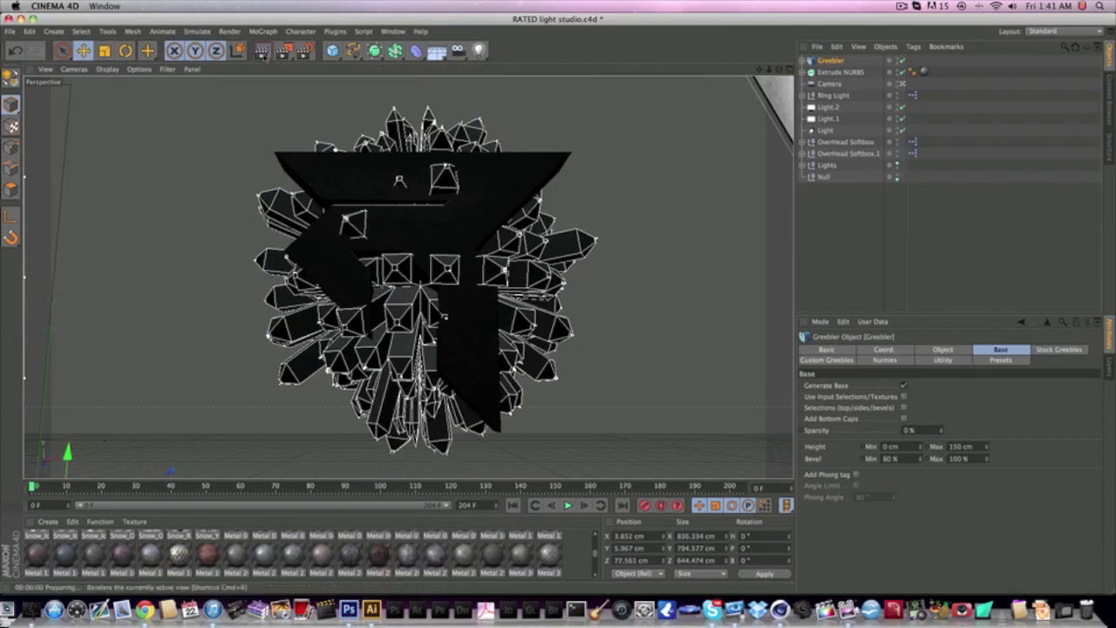
Render the perspective view to check the textured logo in front of the spiky greebled sphere
{"action": "key", "text": "ctrl+r"}
{"action": "key", "text": "Return"}
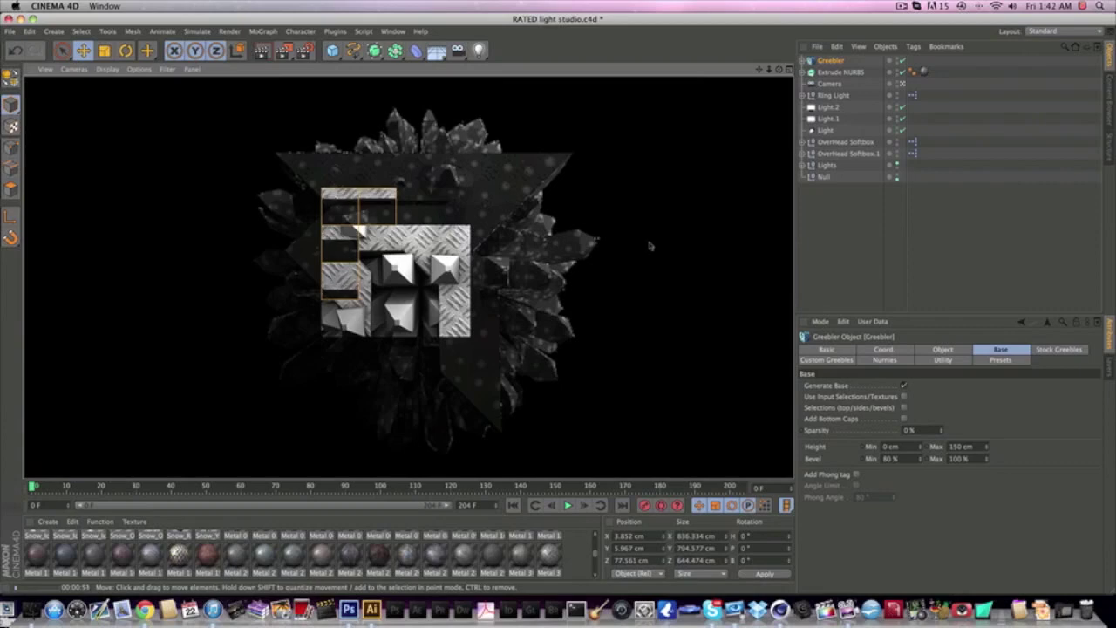
{"action": "left_click", "coordinate": [838, 61]}
{"action": "left_click", "coordinate": [836, 70]}
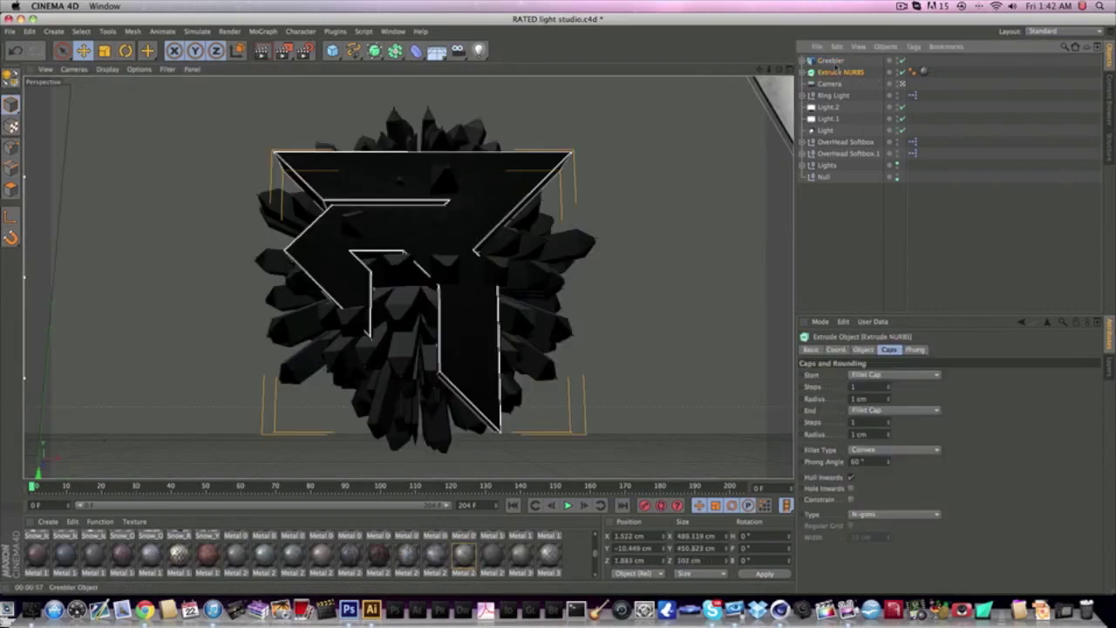
Delete the Greebler and Extrude NURBS objects from the scene together
{"action": "left_click", "coordinate": [835, 61]}
{"action": "left_click", "coordinate": [836, 71], "text": "ctrl"}
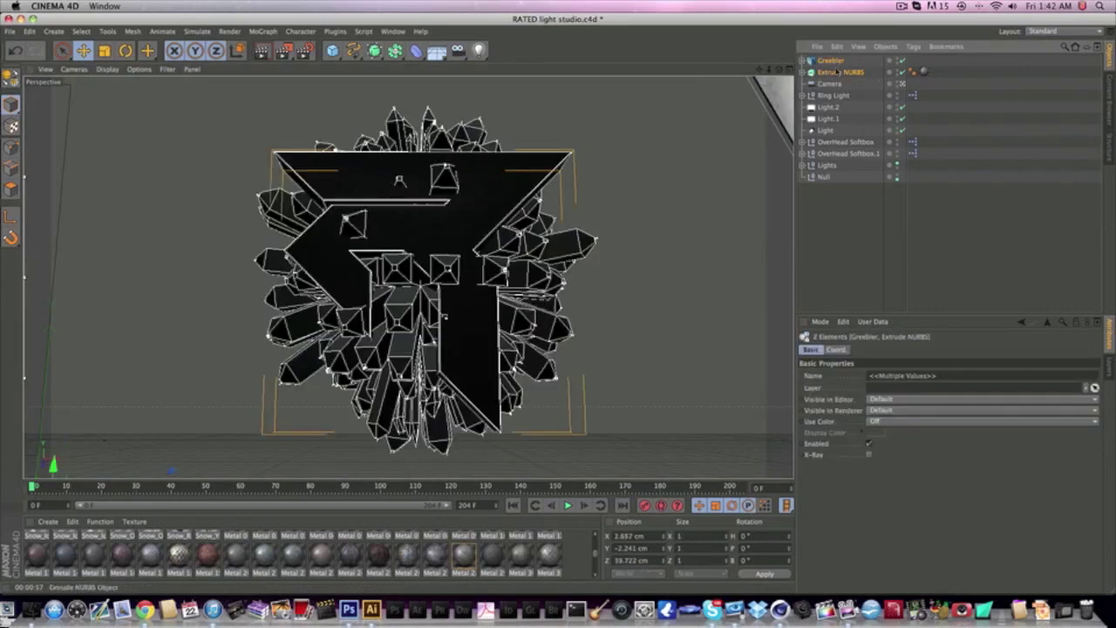
{"action": "key", "text": "Delete"}
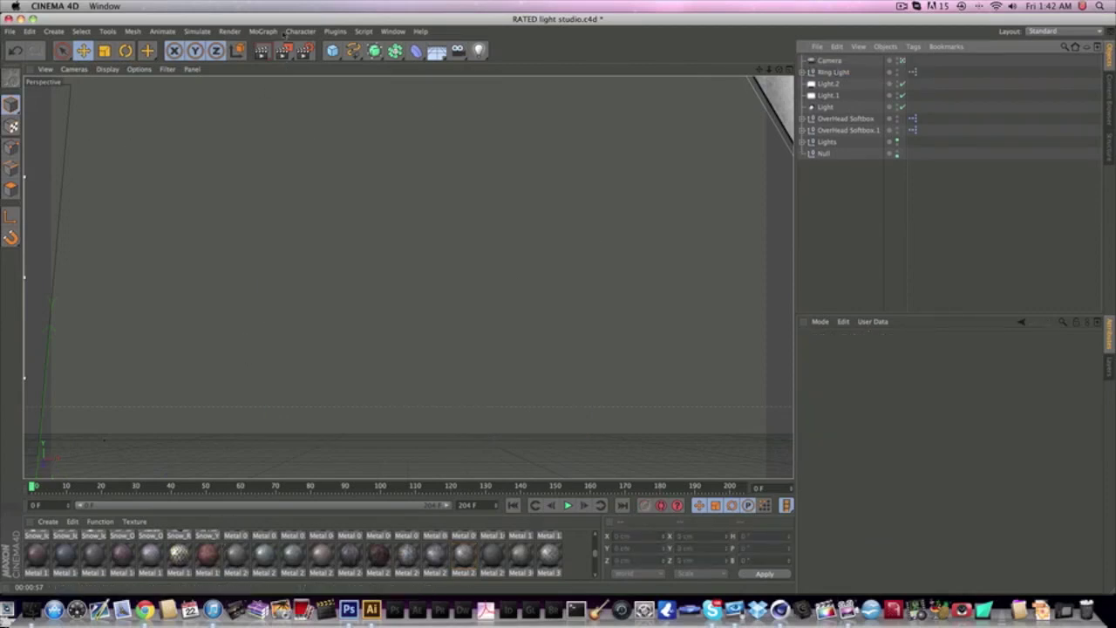
Add a MoText object reading TEXT and place it in the middle of the camera view, at about X 271, Y 280, Z -51 cm
{"action": "left_click", "coordinate": [263, 32]}
{"action": "left_click", "coordinate": [298, 172]}
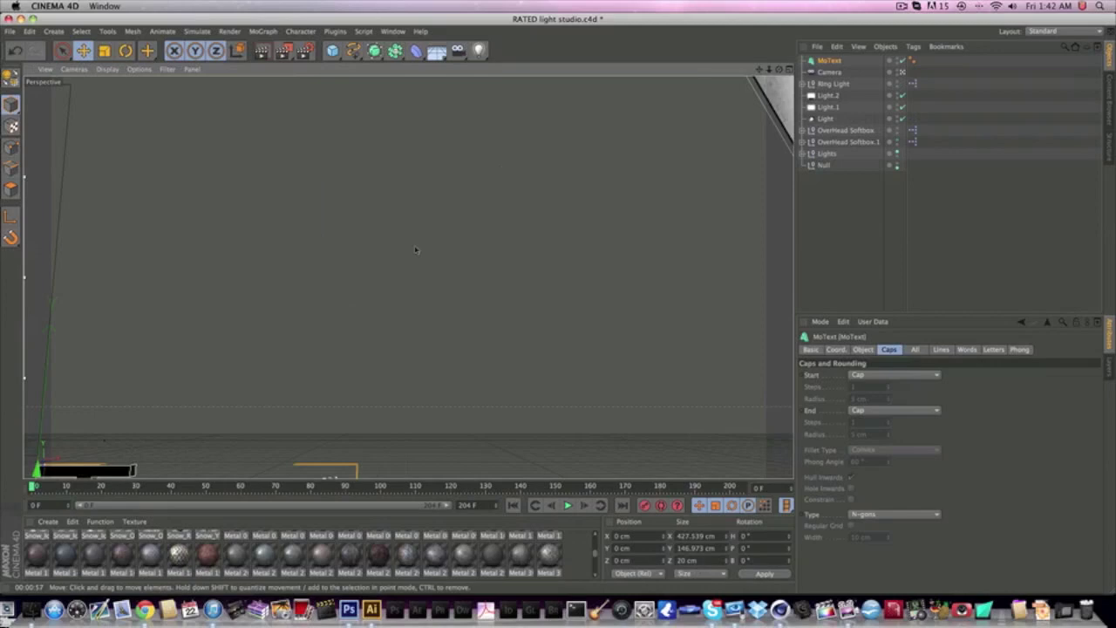
{"action": "left_click", "coordinate": [862, 349]}
{"action": "double_click", "coordinate": [829, 404]}
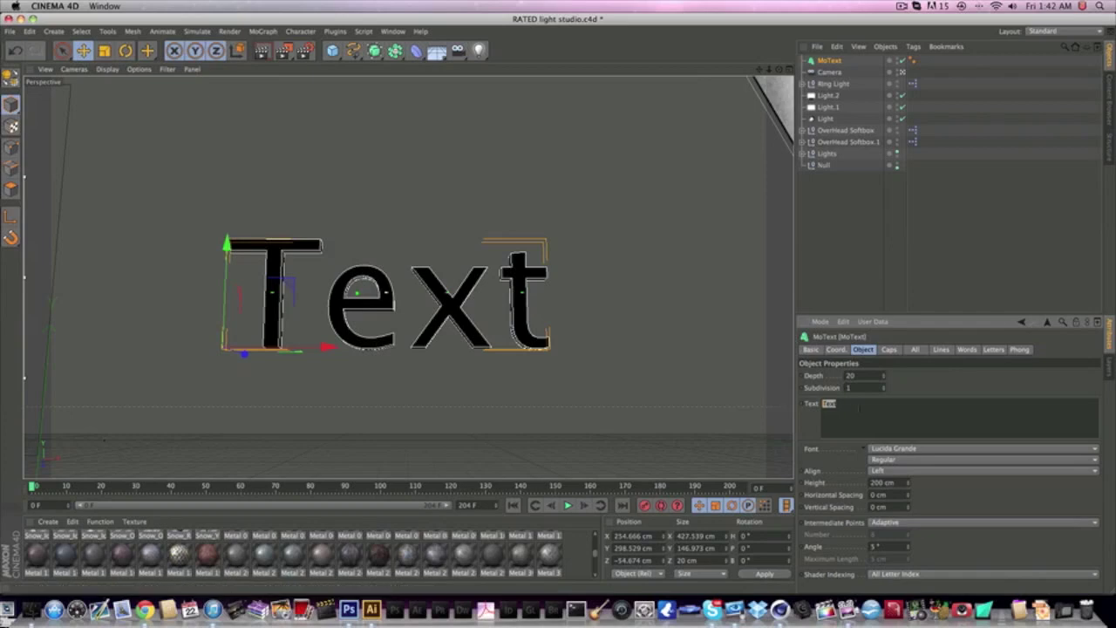
{"action": "type", "text": "TEXT"}
{"action": "left_click_drag", "start_coordinate": [613, 376], "coordinate": [620, 376]}
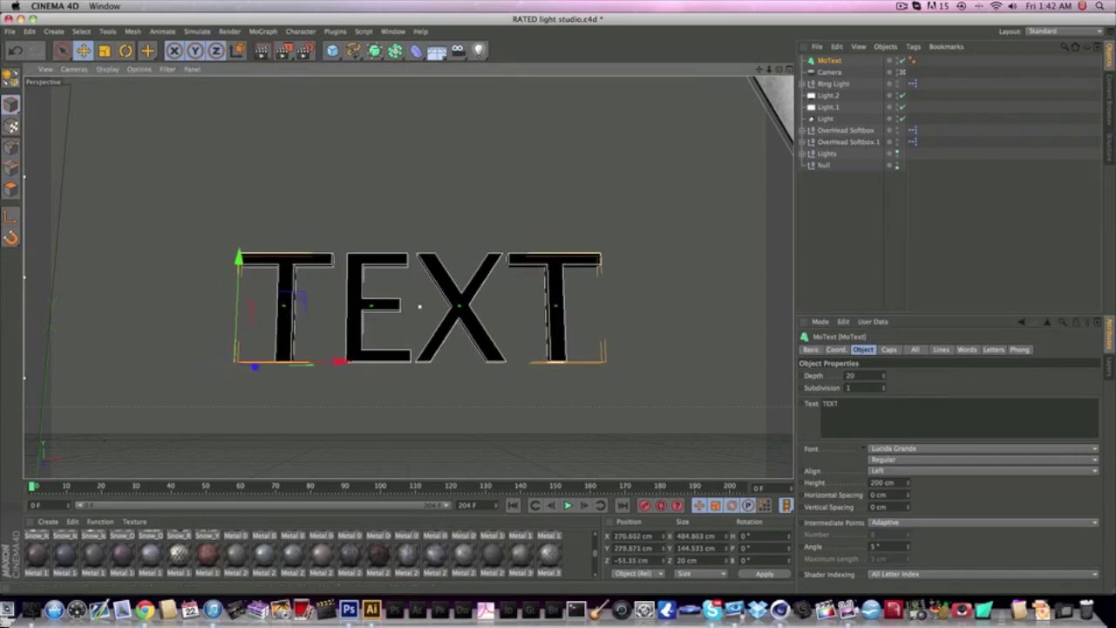
Set the extrusion depth of the MoText object to 100
{"action": "double_click", "coordinate": [851, 374]}
{"action": "type", "text": "100"}
{"action": "key", "text": "Return"}
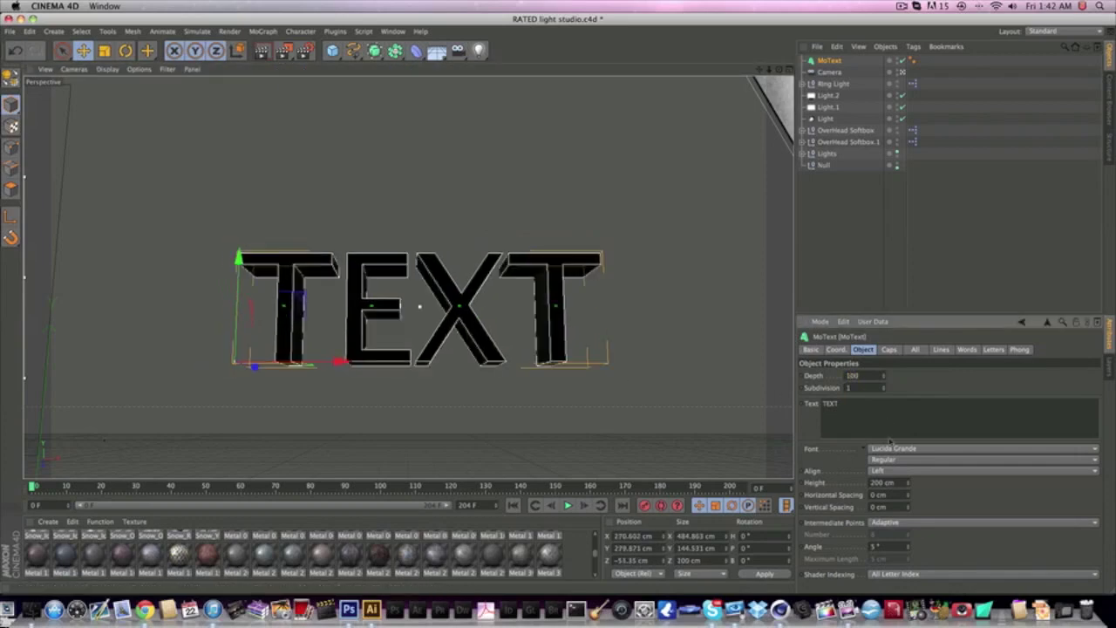
Change the MoText object's font to Evil Dead
{"action": "left_click", "coordinate": [890, 448]}
{"action": "scroll", "coordinate": [912, 401], "scroll_direction": "down", "scroll_amount": 10}
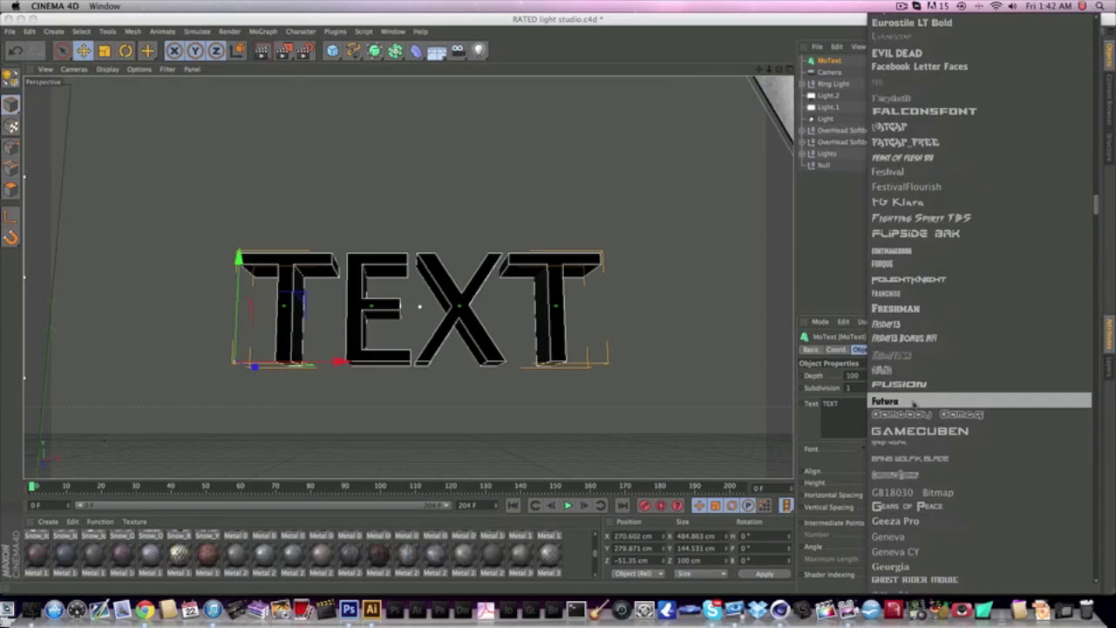
{"action": "scroll", "coordinate": [915, 379], "scroll_direction": "up", "scroll_amount": 12}
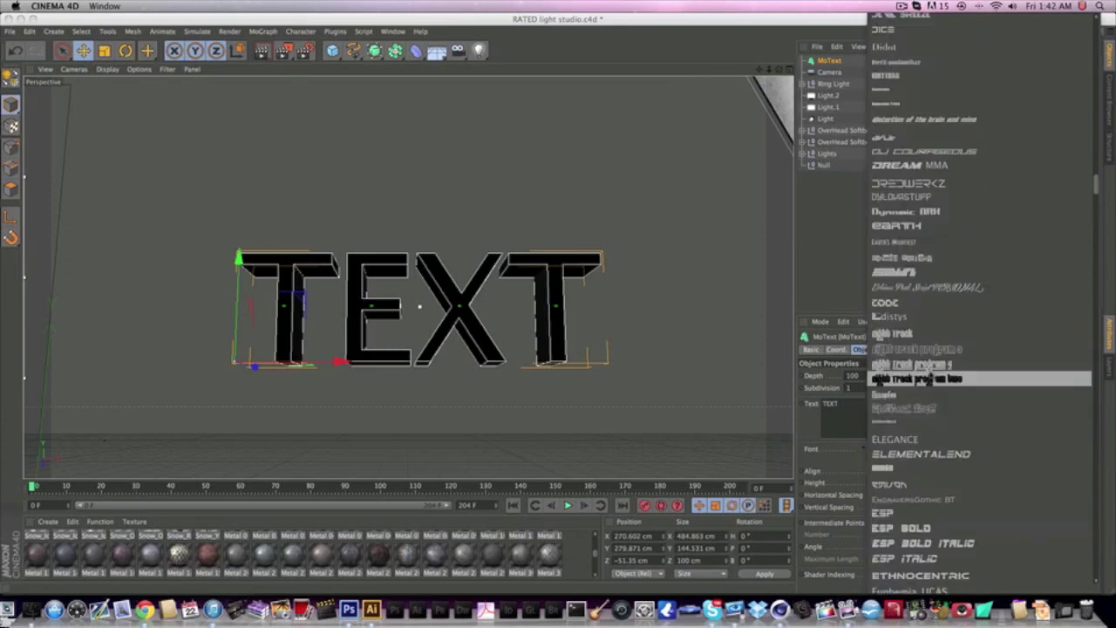
{"action": "scroll", "coordinate": [924, 366], "scroll_direction": "up", "scroll_amount": 15}
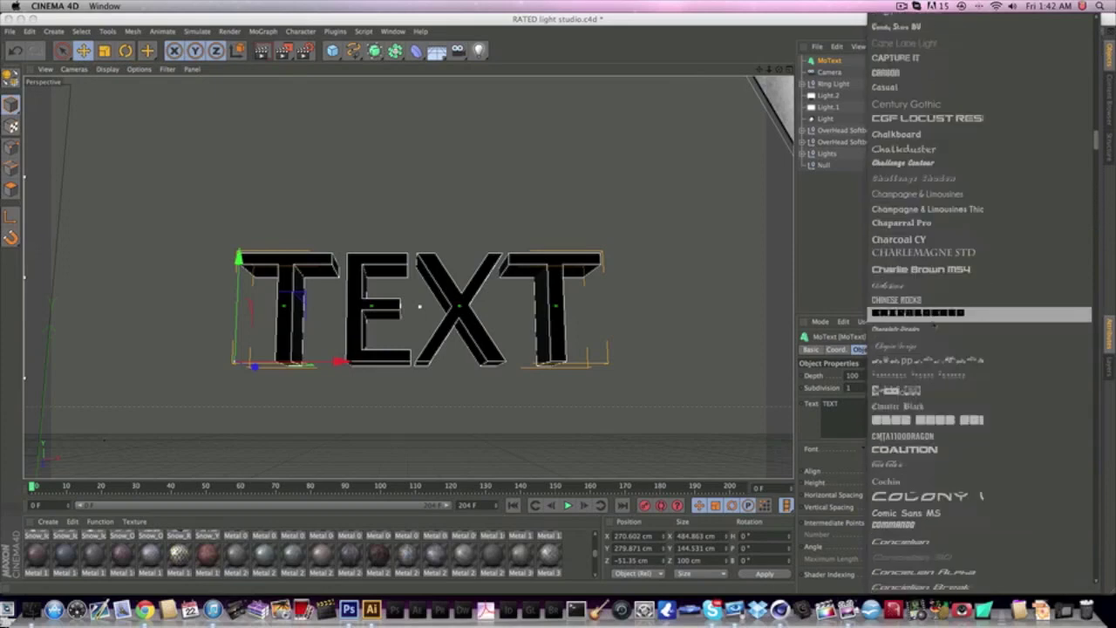
{"action": "scroll", "coordinate": [934, 326], "scroll_direction": "up", "scroll_amount": 10}
{"action": "scroll", "coordinate": [946, 299], "scroll_direction": "down", "scroll_amount": 15}
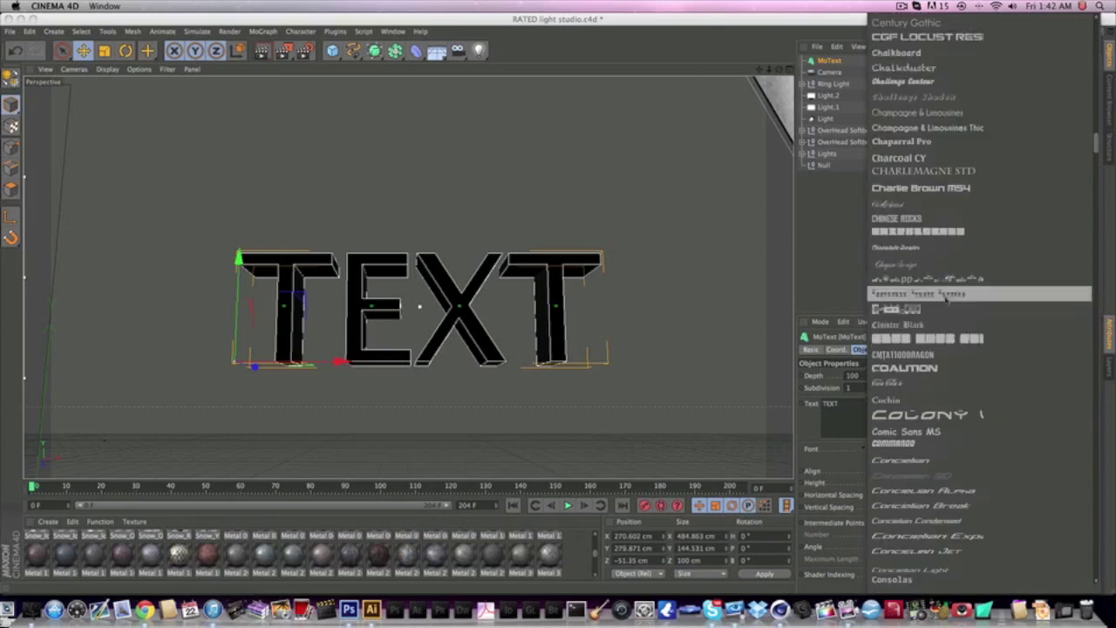
{"action": "scroll", "coordinate": [925, 578], "scroll_direction": "down", "scroll_amount": 12}
{"action": "scroll", "coordinate": [925, 553], "scroll_direction": "down", "scroll_amount": 1}
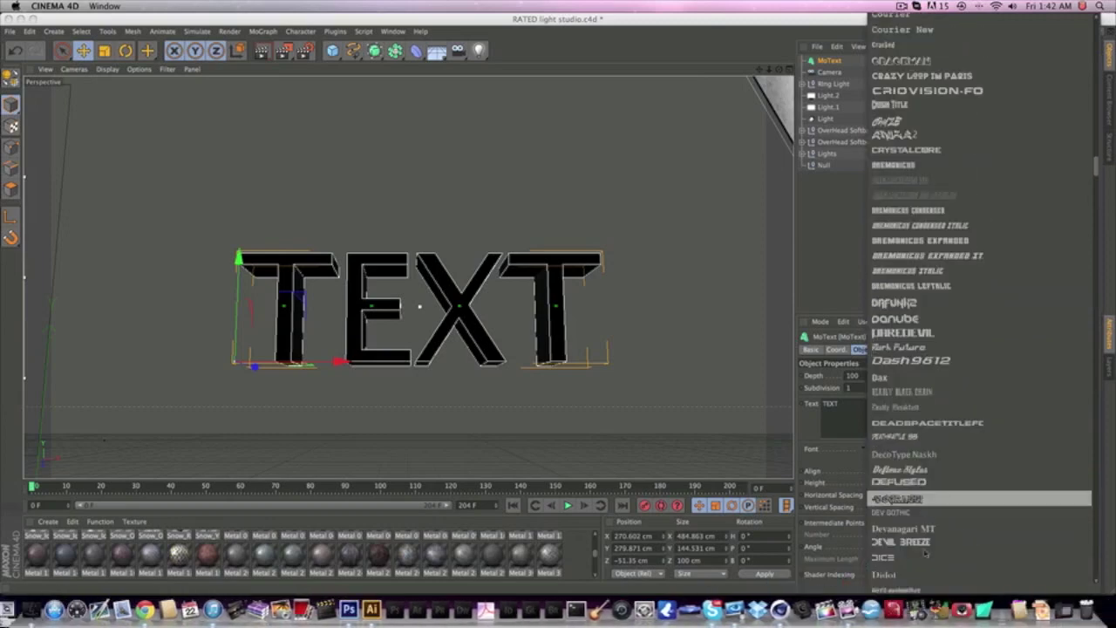
{"action": "scroll", "coordinate": [926, 552], "scroll_direction": "down", "scroll_amount": 15}
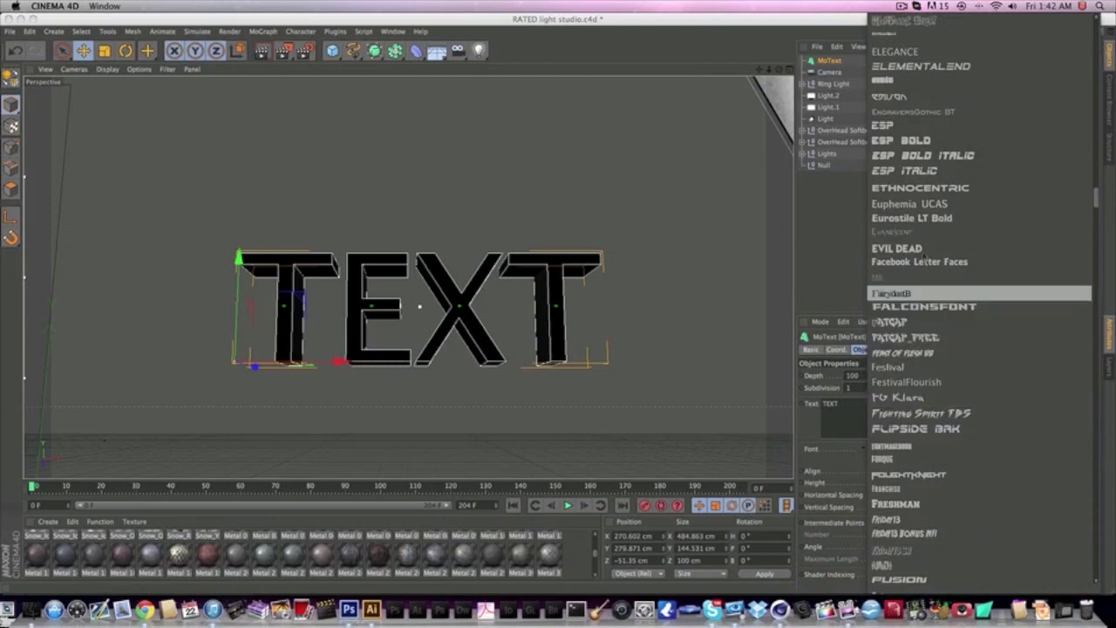
{"action": "left_click", "coordinate": [898, 249]}
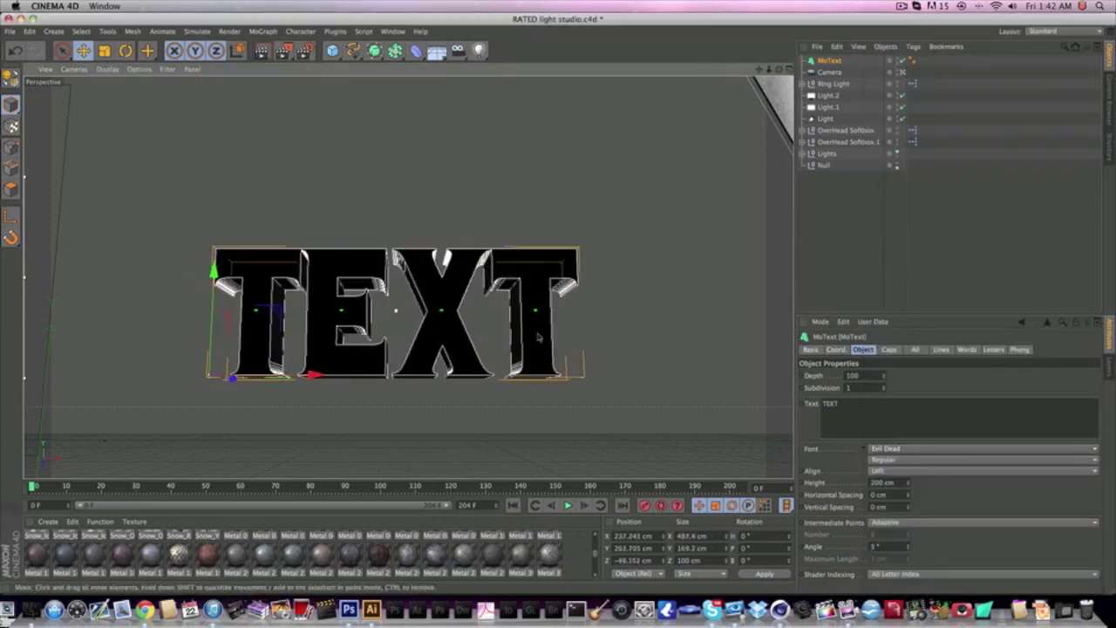
Give the MoText object fillet caps at start and end, each with a 1 cm radius
{"action": "left_click", "coordinate": [889, 349]}
{"action": "left_click", "coordinate": [886, 375]}
{"action": "left_click", "coordinate": [886, 427]}
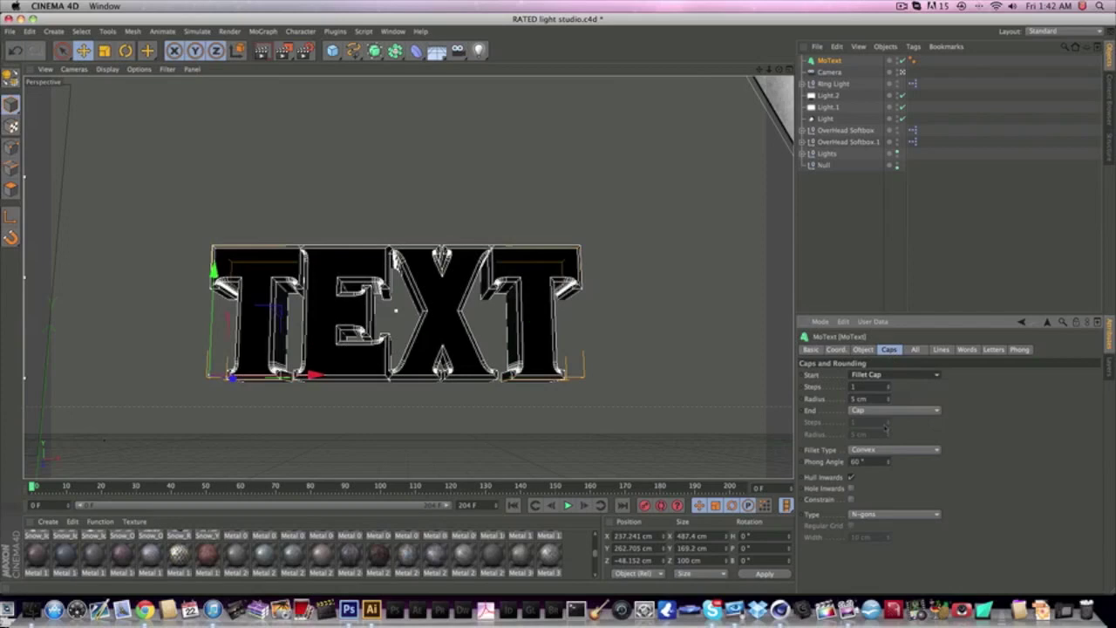
{"action": "left_click", "coordinate": [887, 413]}
{"action": "left_click", "coordinate": [884, 458]}
{"action": "left_click_drag", "start_coordinate": [870, 399], "coordinate": [848, 434]}
{"action": "type", "text": "1"}
{"action": "type", "text": "1"}
{"action": "key", "text": "Return"}
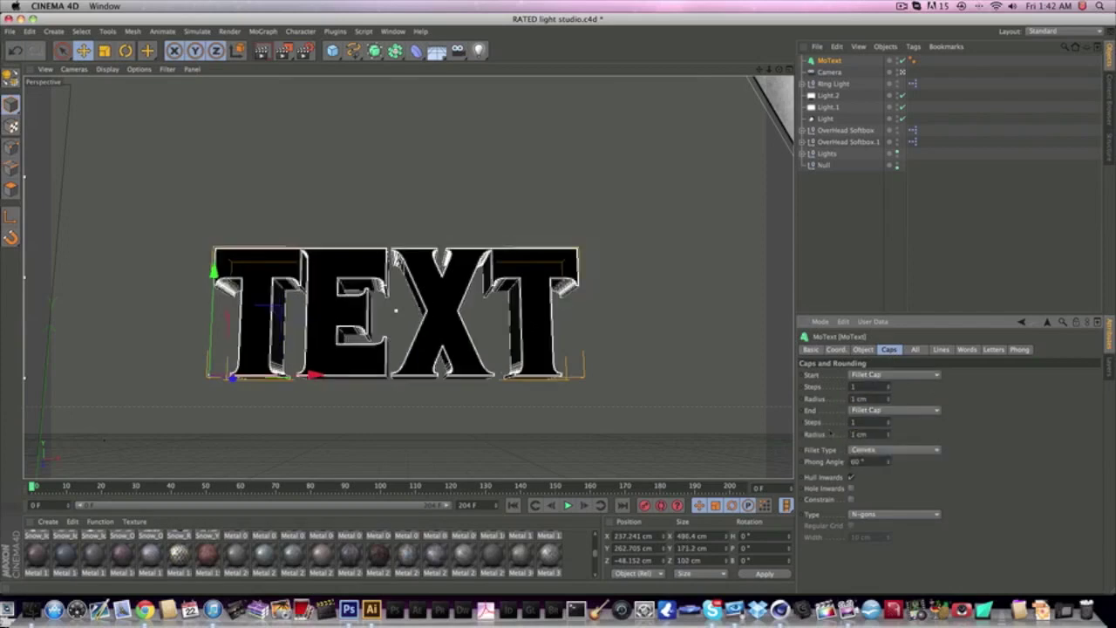
Move the text slightly upward and apply the Metal 23 material to it with Cubic projection
{"action": "mouse_move", "coordinate": [474, 345]}
{"action": "left_mouse_down"}
{"action": "mouse_move", "coordinate": [485, 361]}
{"action": "mouse_move", "coordinate": [477, 338]}
{"action": "left_mouse_up"}
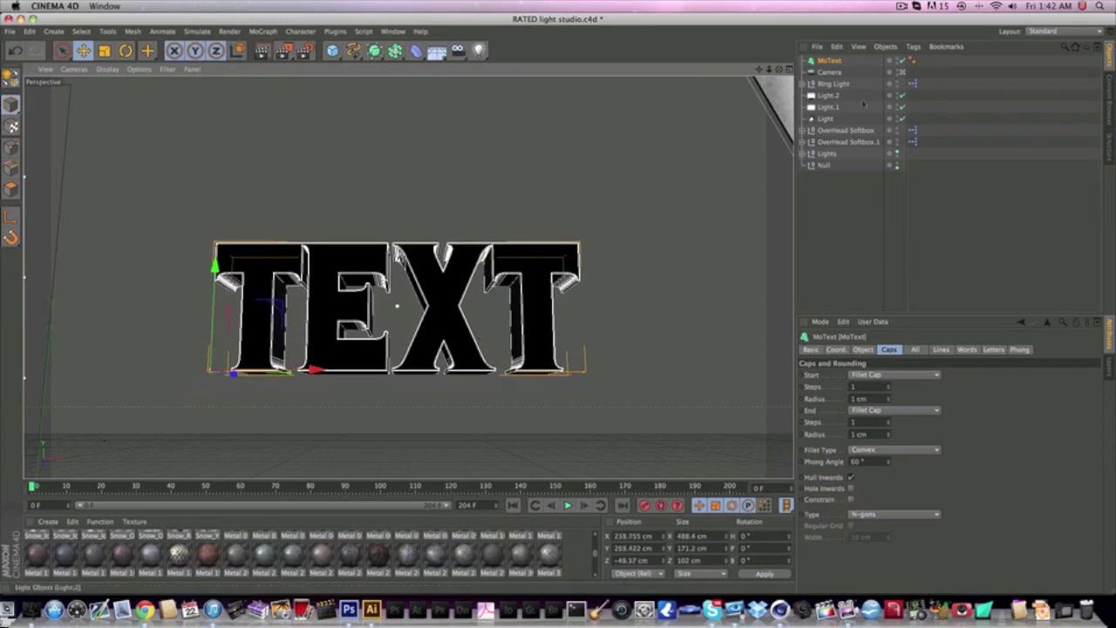
{"action": "left_click", "coordinate": [836, 61]}
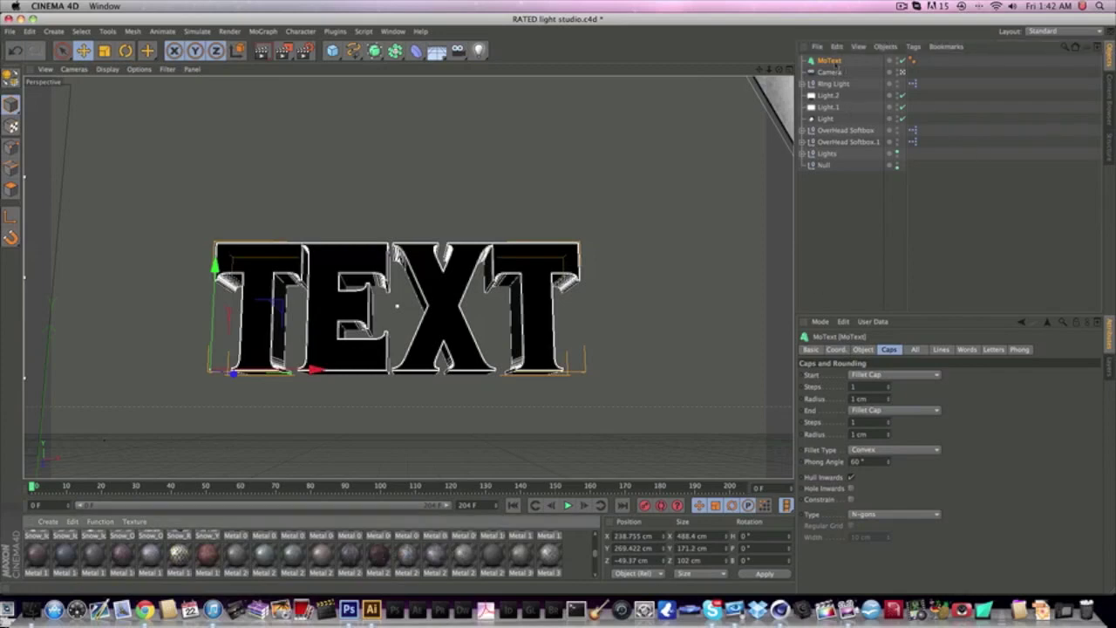
{"action": "left_click_drag", "start_coordinate": [835, 64], "coordinate": [835, 62]}
{"action": "left_click", "coordinate": [911, 398]}
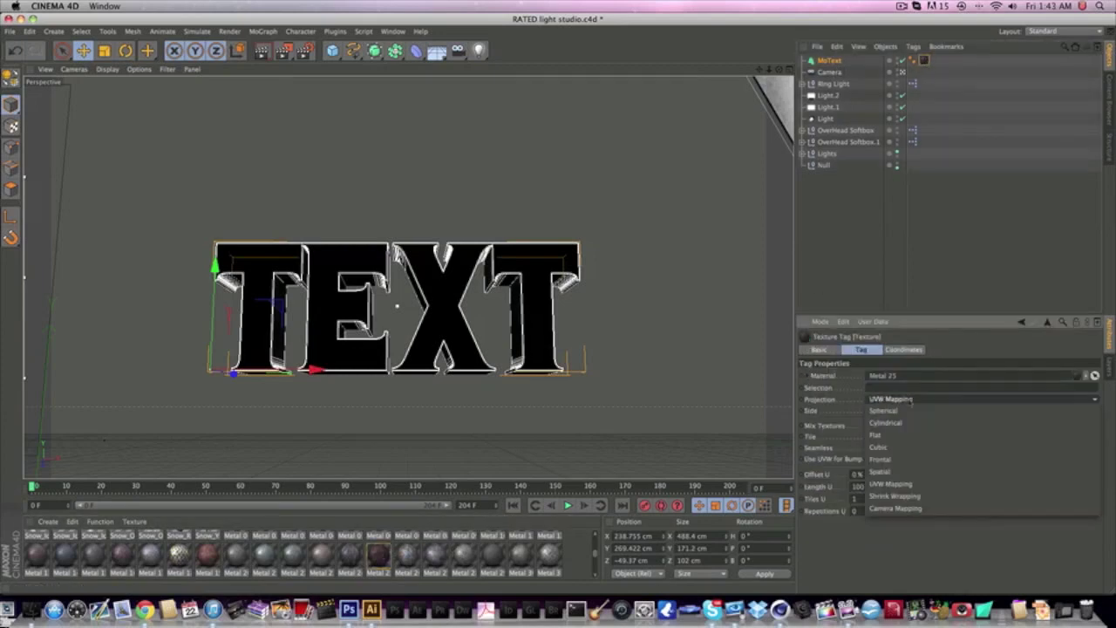
{"action": "left_click", "coordinate": [908, 445]}
Reposition the MoText object in the camera view to about X 235, Y 281, Z -51 cm
{"action": "left_click", "coordinate": [831, 60]}
{"action": "left_click_drag", "start_coordinate": [523, 279], "coordinate": [524, 279]}
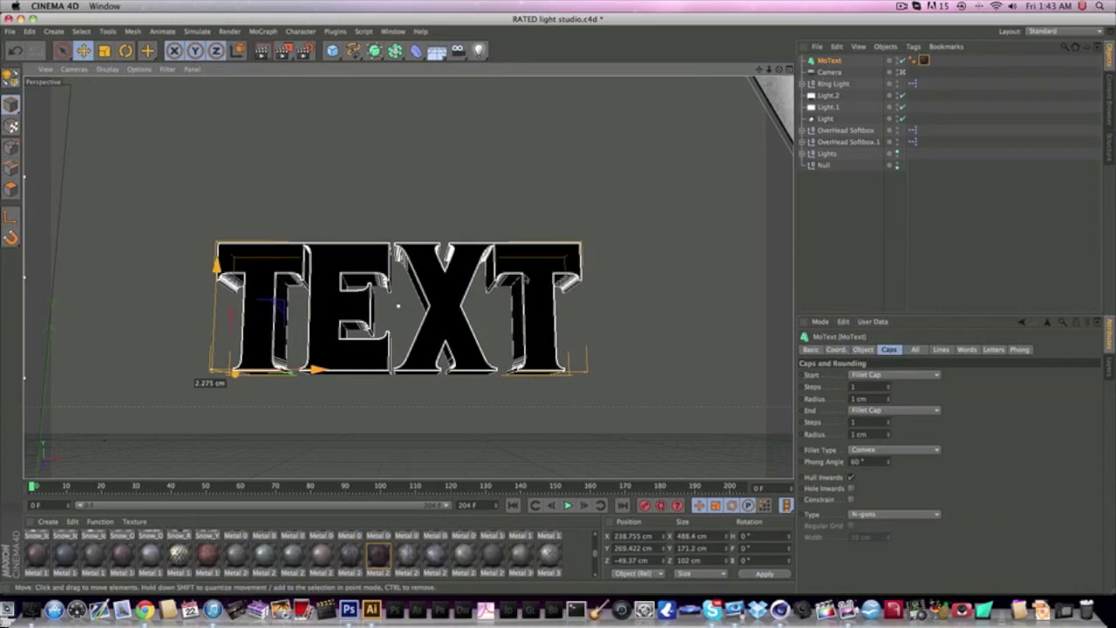
{"action": "left_click_drag", "start_coordinate": [233, 373], "coordinate": [232, 368]}
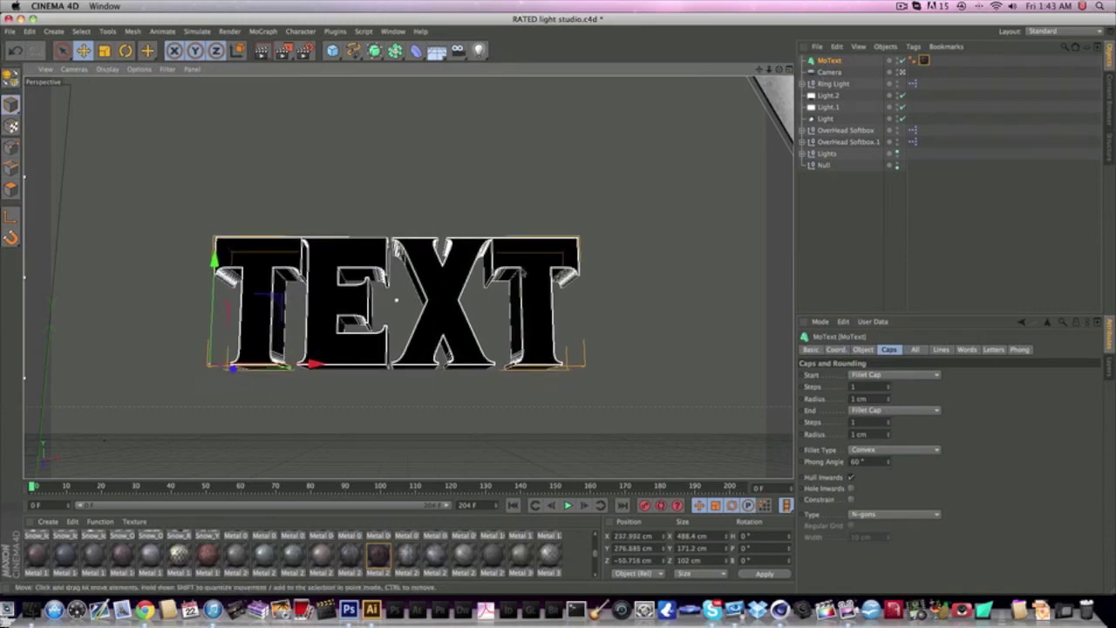
{"action": "mouse_move", "coordinate": [523, 274]}
{"action": "left_mouse_down"}
{"action": "mouse_move", "coordinate": [531, 261]}
{"action": "mouse_move", "coordinate": [521, 271]}
{"action": "left_mouse_up"}
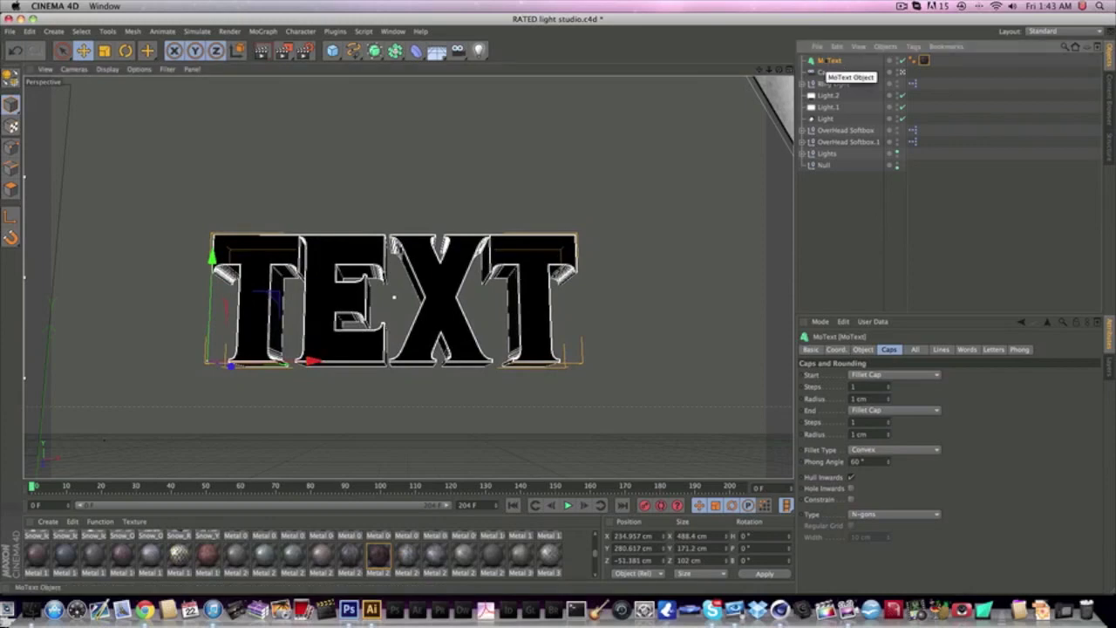
Duplicate the MoText object and delete the material tag from the copy
{"action": "key", "text": "super+c"}
{"action": "key", "text": "super+v"}
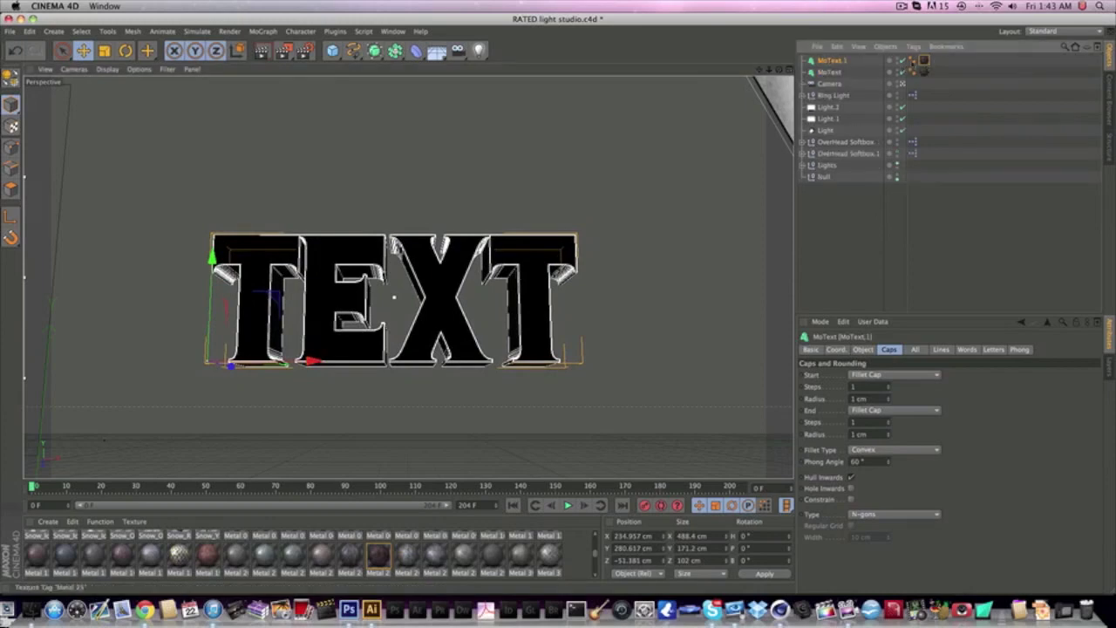
{"action": "left_click", "coordinate": [826, 72]}
{"action": "left_click", "coordinate": [923, 60]}
{"action": "key", "text": "Delete"}
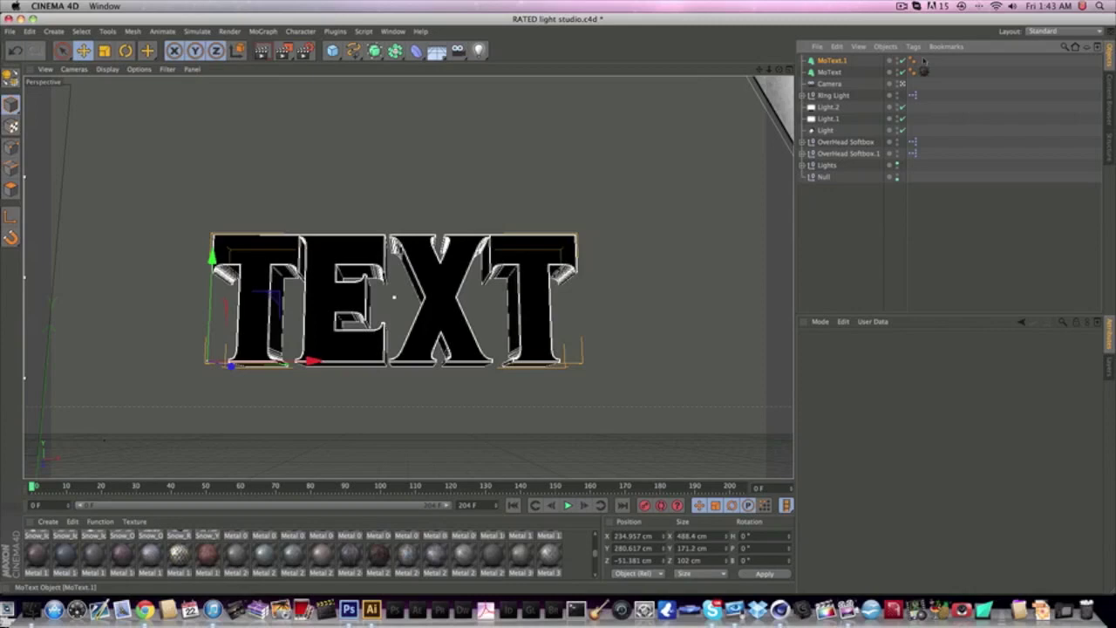
Add an Atom Array object and make the untextured MoText copy its child
{"action": "left_click", "coordinate": [819, 61]}
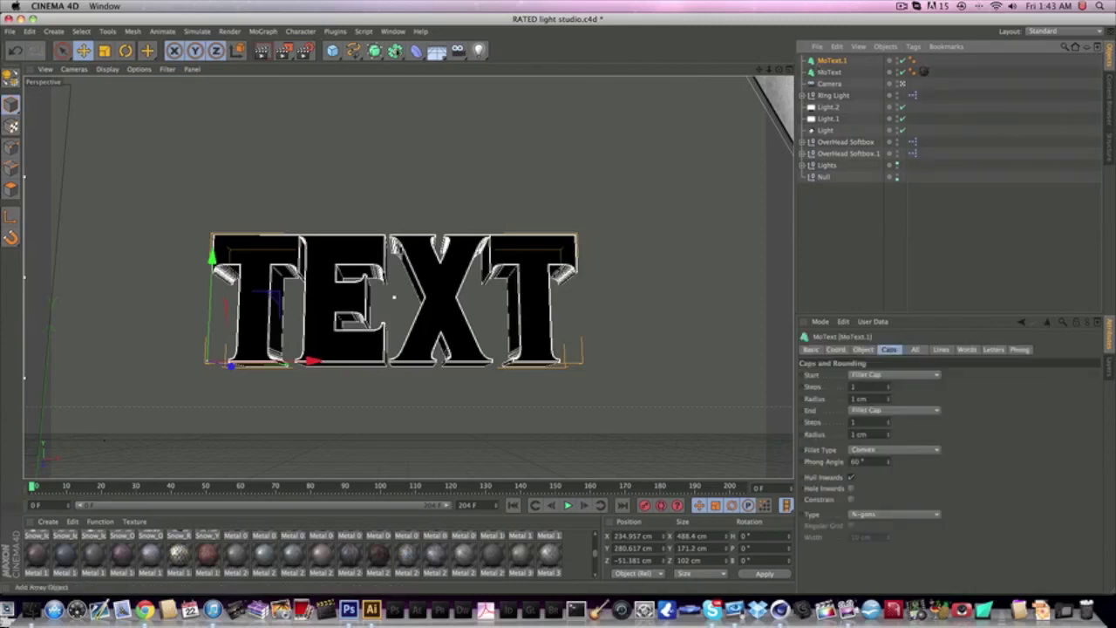
{"action": "left_click", "coordinate": [394, 51]}
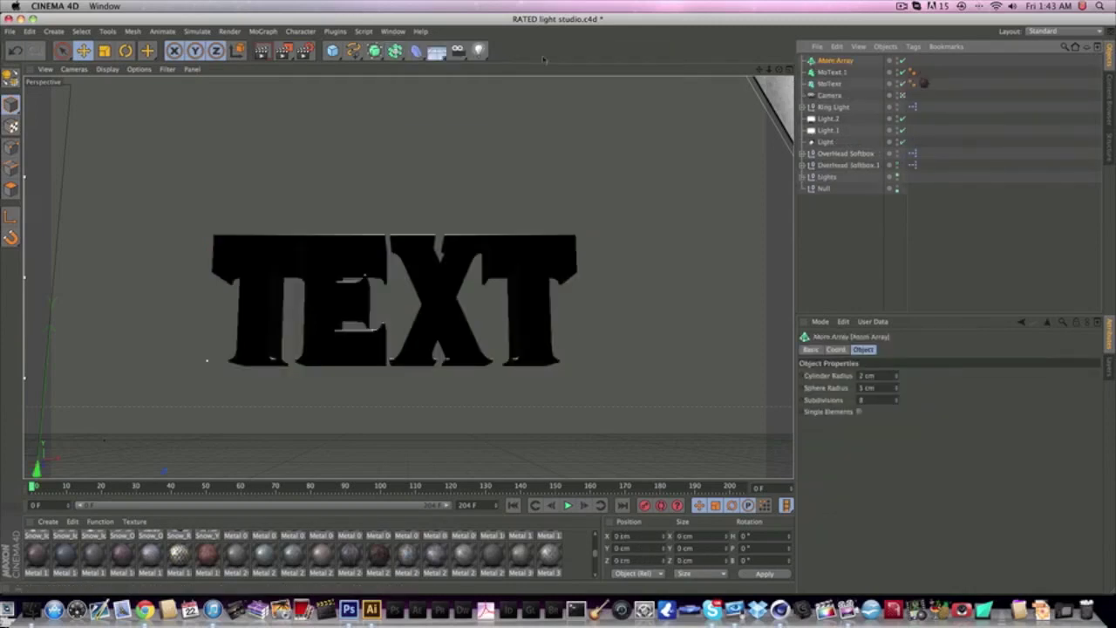
{"action": "left_click", "coordinate": [528, 61]}
{"action": "left_click_drag", "start_coordinate": [834, 75], "coordinate": [827, 62]}
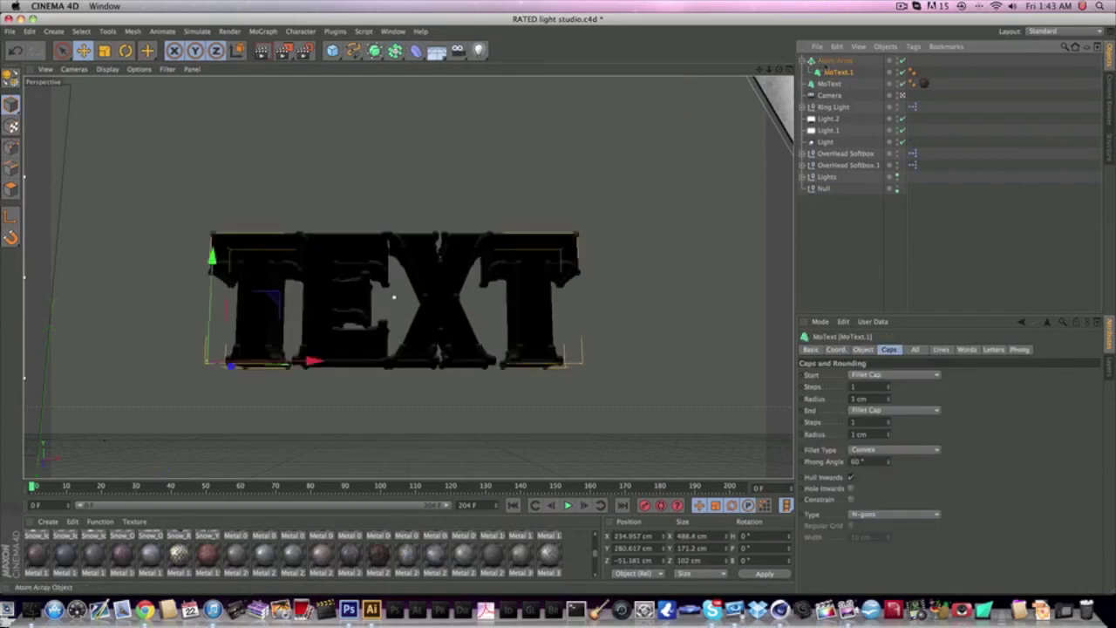
Set the Atom Array's cylinder radius to 0.01 cm
{"action": "left_click", "coordinate": [824, 61]}
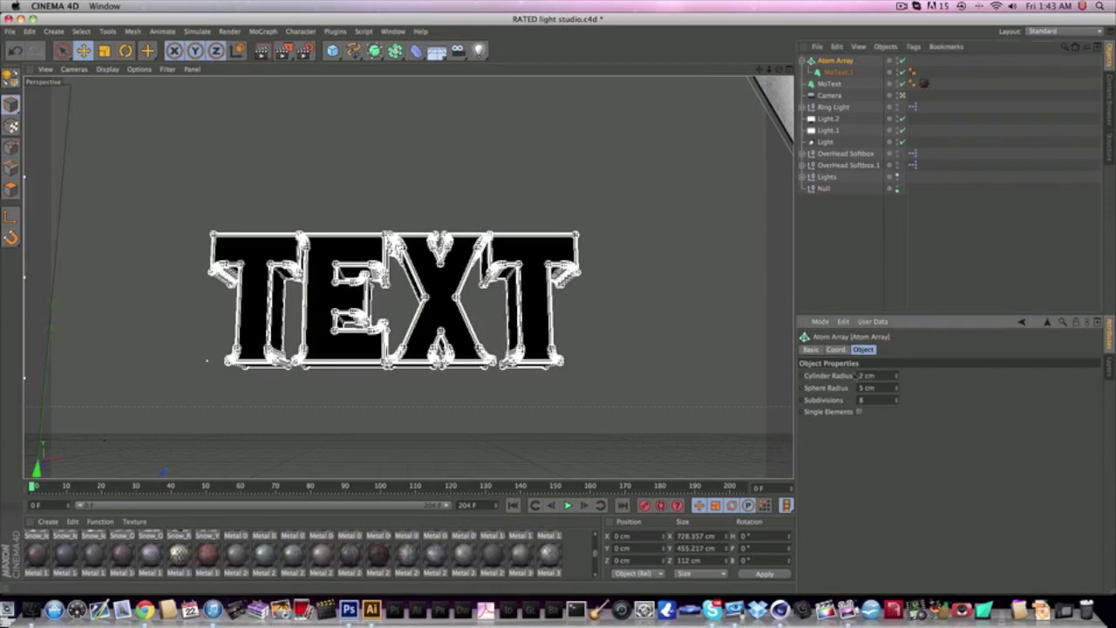
{"action": "left_click_drag", "start_coordinate": [891, 375], "coordinate": [785, 373]}
{"action": "type", "text": "0.01"}
{"action": "key", "text": "Return"}
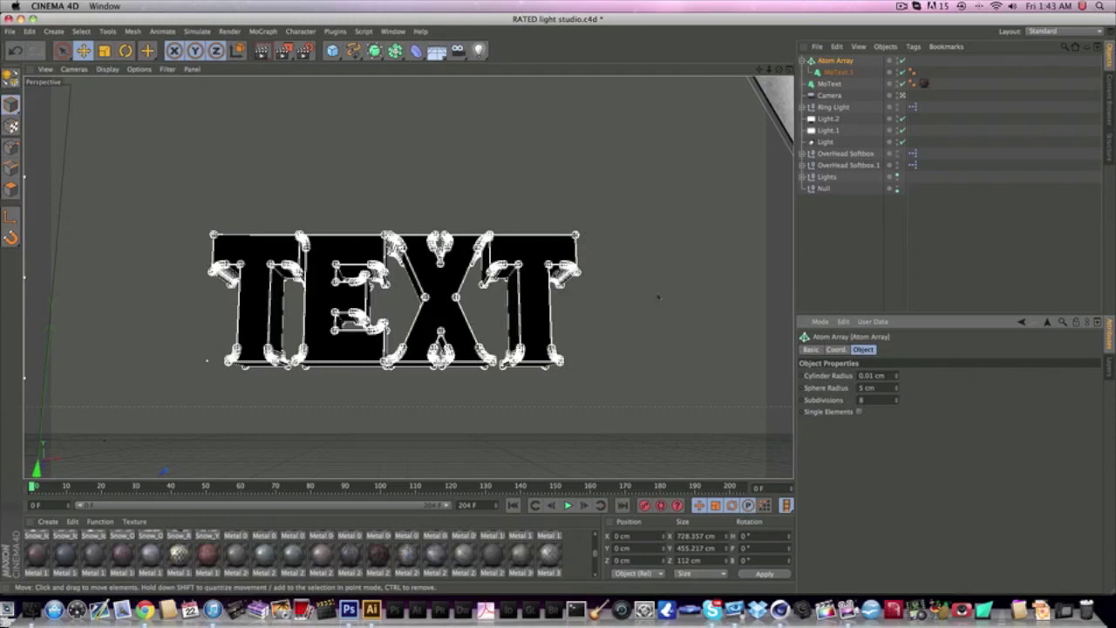
Try sphere radii of 8, 15 and 10 cm on the Atom Array
{"action": "left_click_drag", "start_coordinate": [876, 388], "coordinate": [858, 388]}
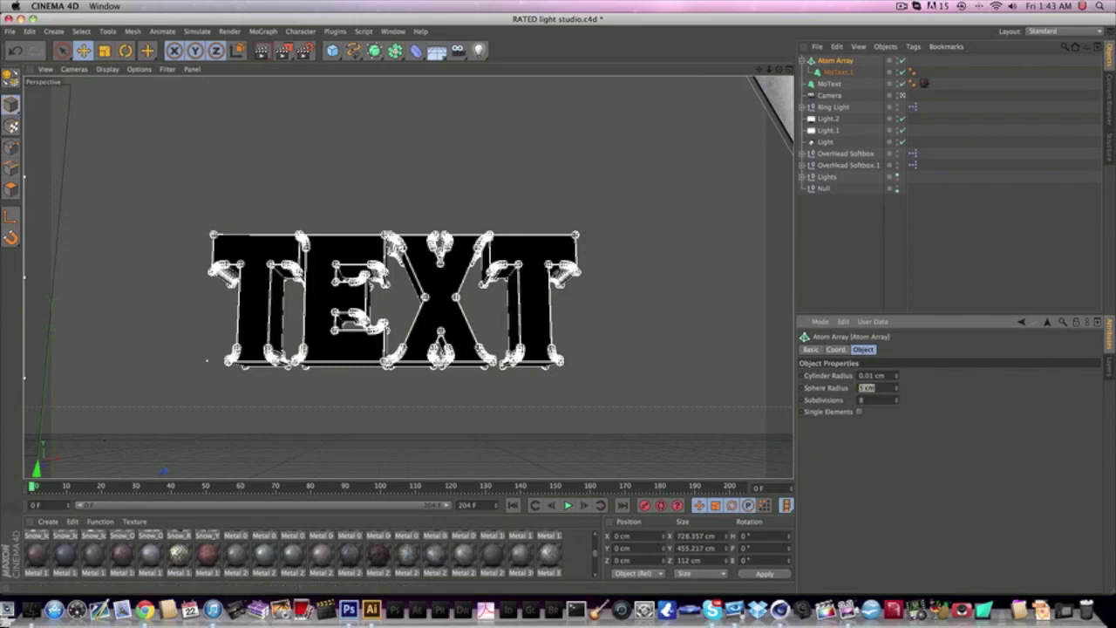
{"action": "type", "text": "8"}
{"action": "key", "text": "Return"}
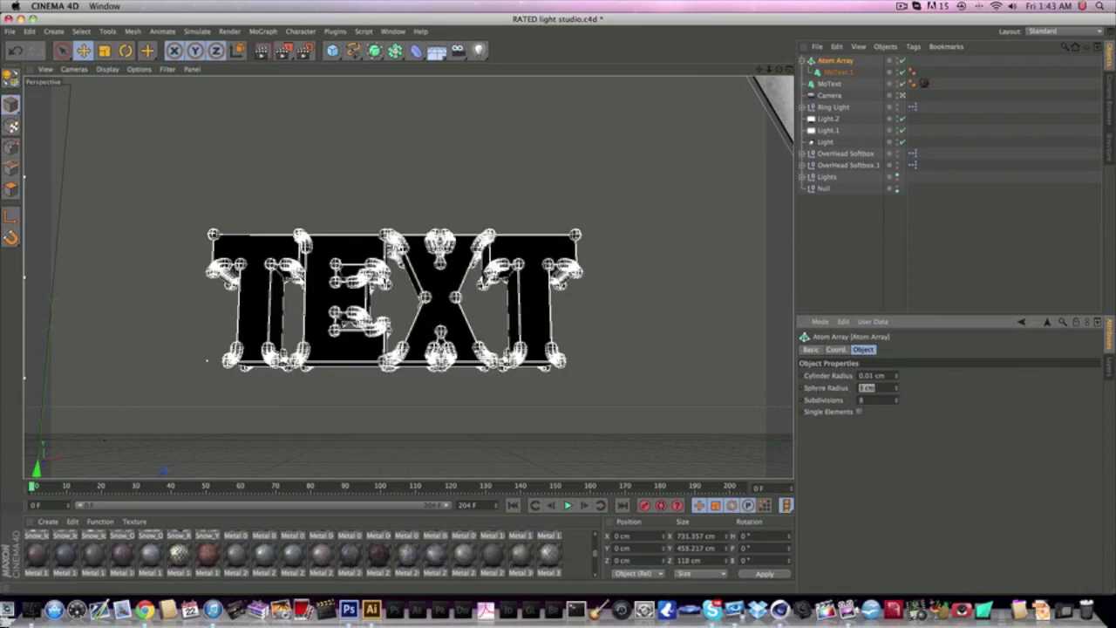
{"action": "type", "text": "15"}
{"action": "key", "text": "Return"}
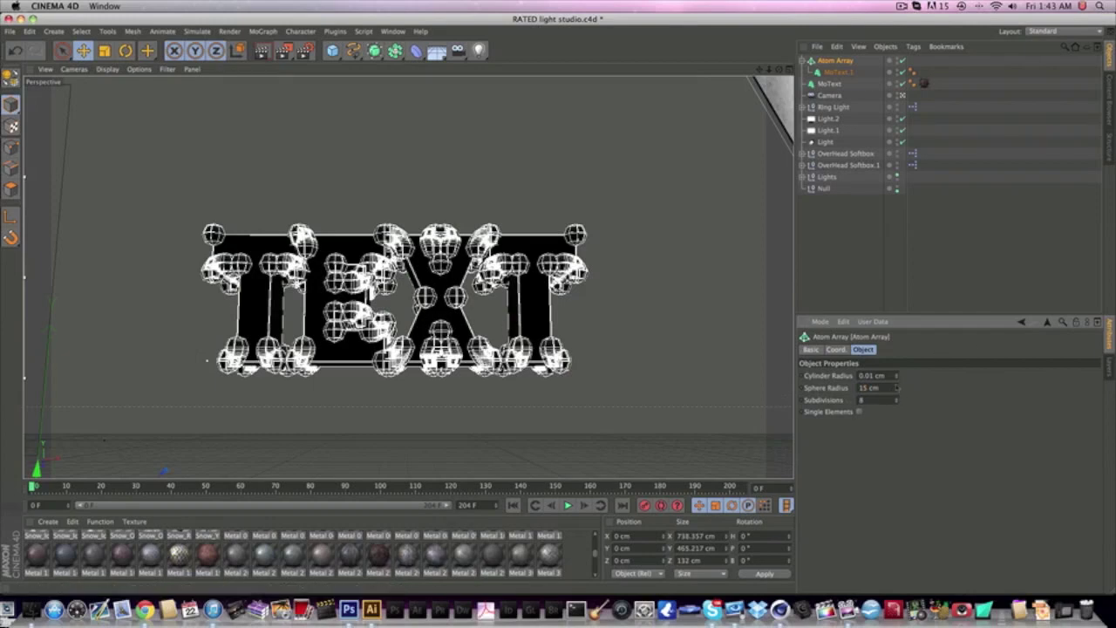
{"action": "left_click_drag", "start_coordinate": [891, 388], "coordinate": [801, 389]}
{"action": "type", "text": "10"}
{"action": "key", "text": "Return"}
Set the Atom Array's sphere radius to 12 cm and its subdivisions to 8
{"action": "left_click_drag", "start_coordinate": [884, 388], "coordinate": [840, 388]}
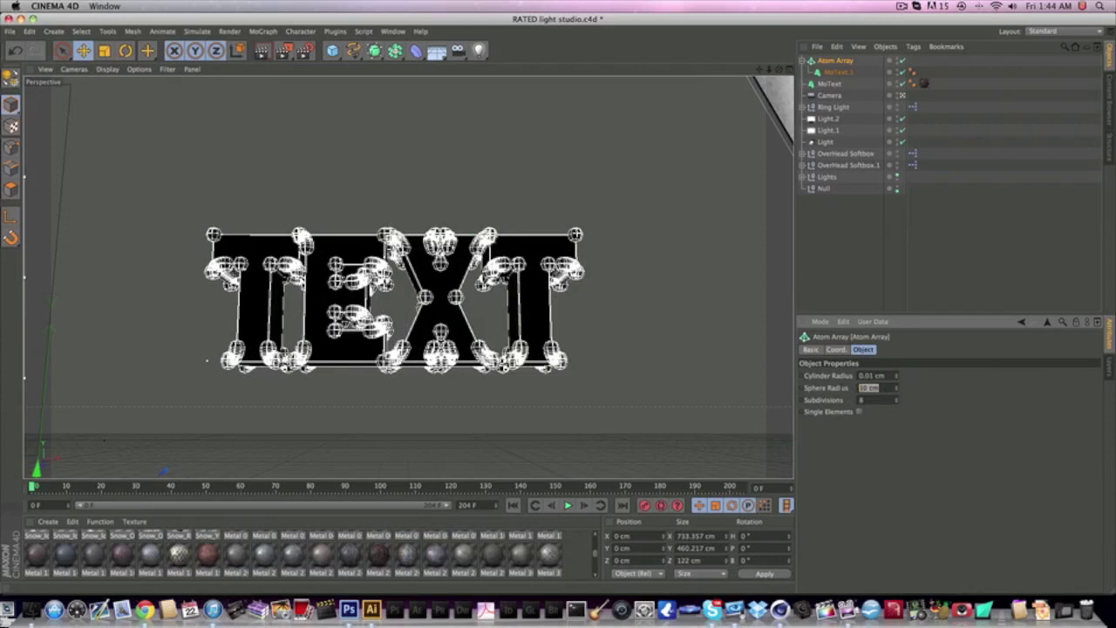
{"action": "type", "text": "12"}
{"action": "key", "text": "Return"}
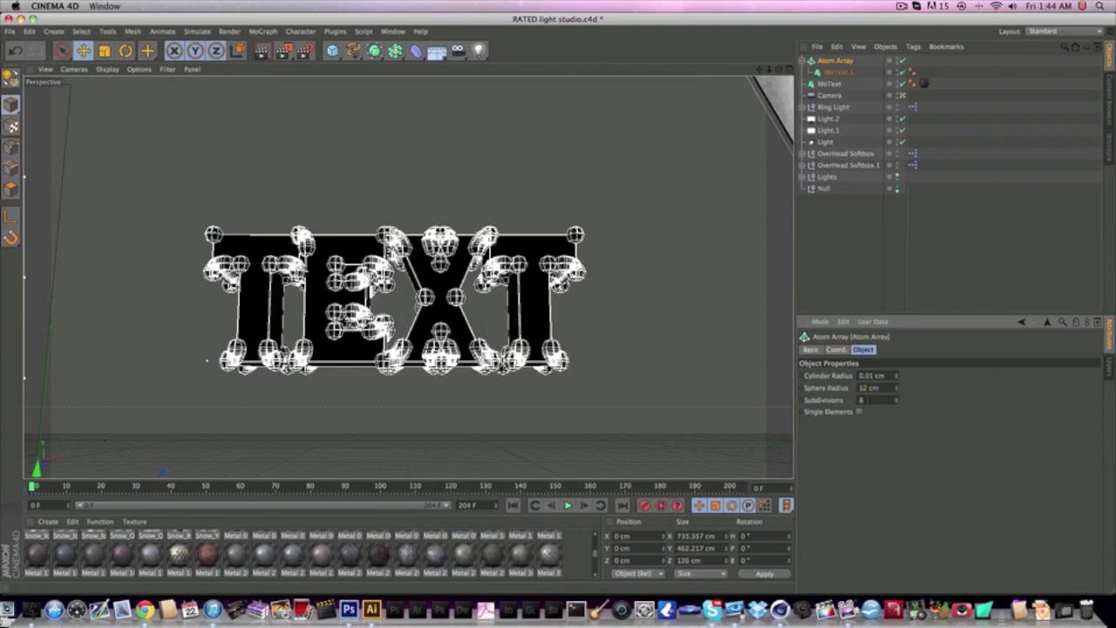
{"action": "type", "text": "8"}
{"action": "key", "text": "Return"}
Add a Greebler object and make the Atom Array its child
{"action": "left_click", "coordinate": [828, 71]}
{"action": "left_click", "coordinate": [830, 62]}
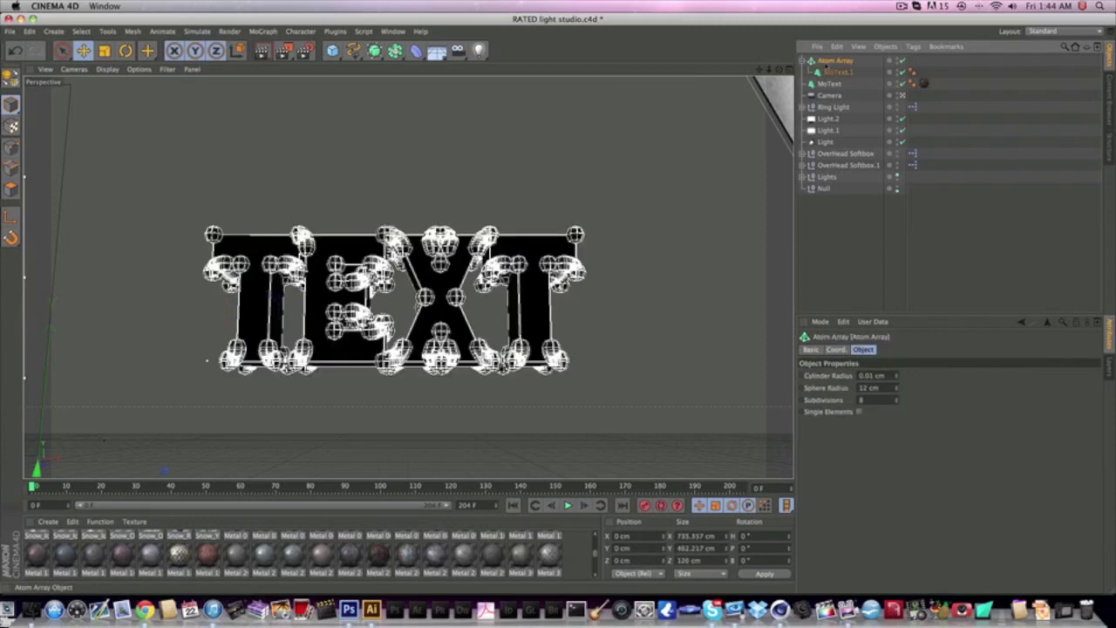
{"action": "left_click", "coordinate": [802, 61]}
{"action": "left_click", "coordinate": [335, 32]}
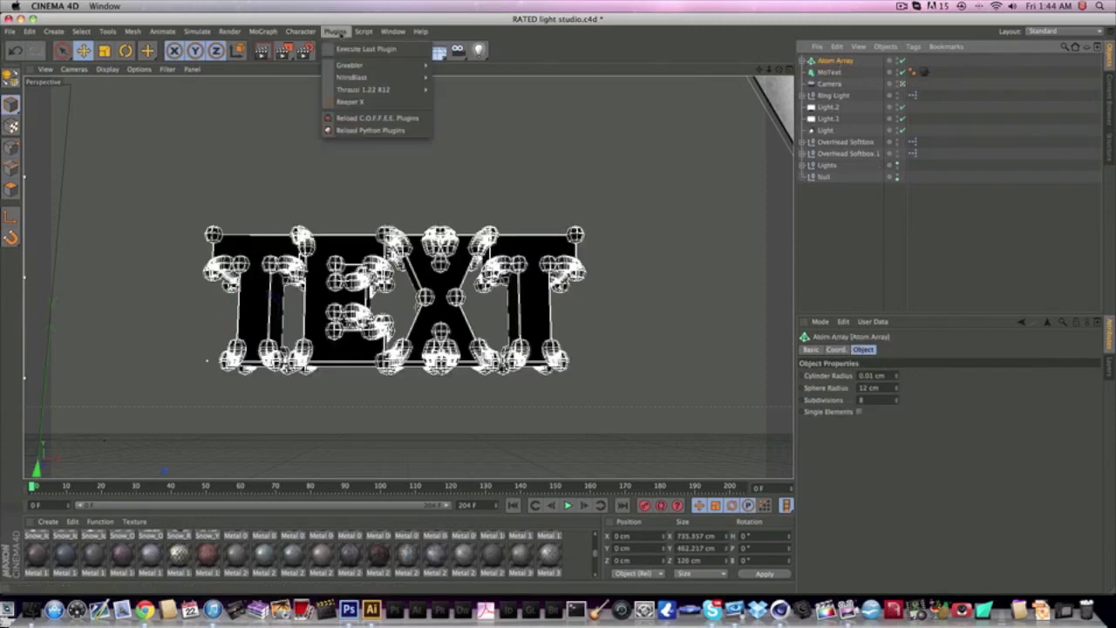
{"action": "mouse_move", "coordinate": [418, 65]}
{"action": "left_click", "coordinate": [456, 68]}
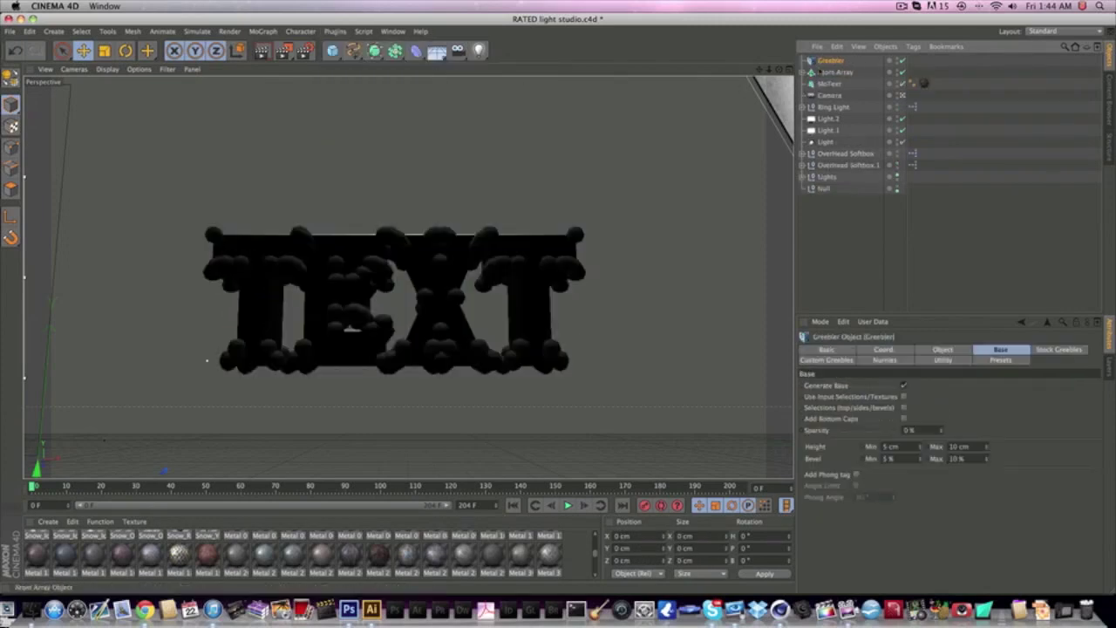
{"action": "left_click_drag", "start_coordinate": [830, 73], "coordinate": [830, 63]}
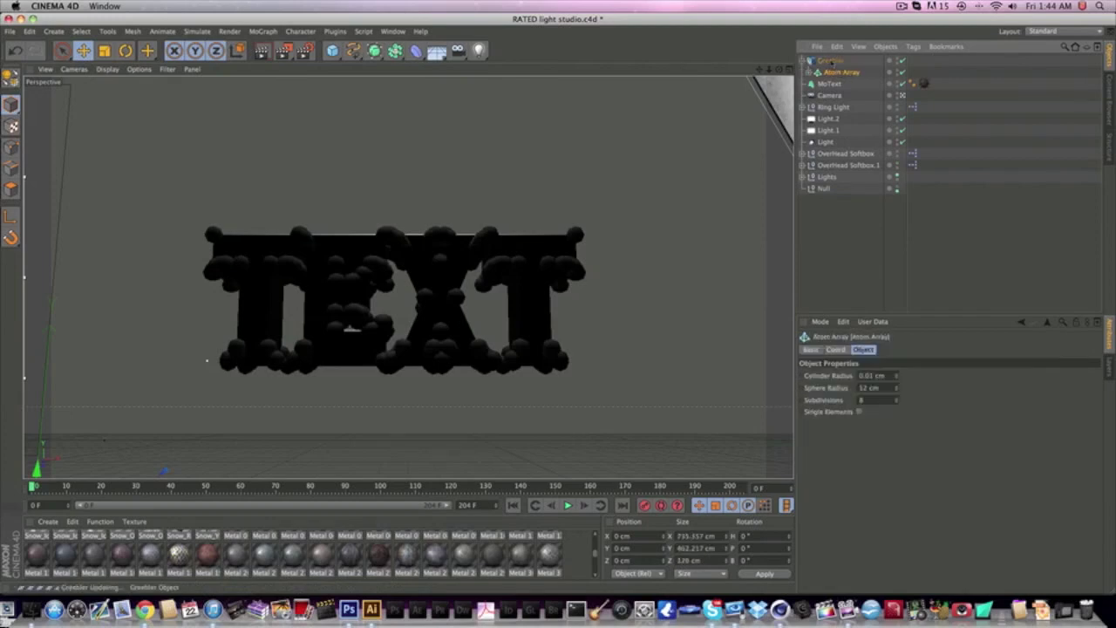
Set the Greebler's minimum base height to 0 cm
{"action": "left_click", "coordinate": [830, 60]}
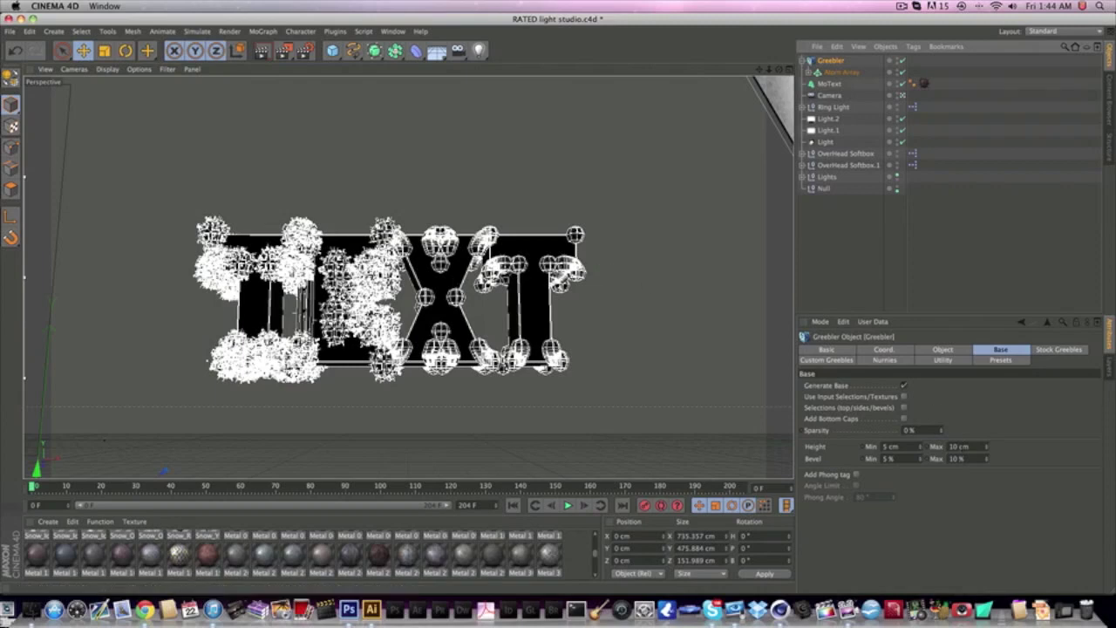
{"action": "left_click_drag", "start_coordinate": [907, 450], "coordinate": [853, 449]}
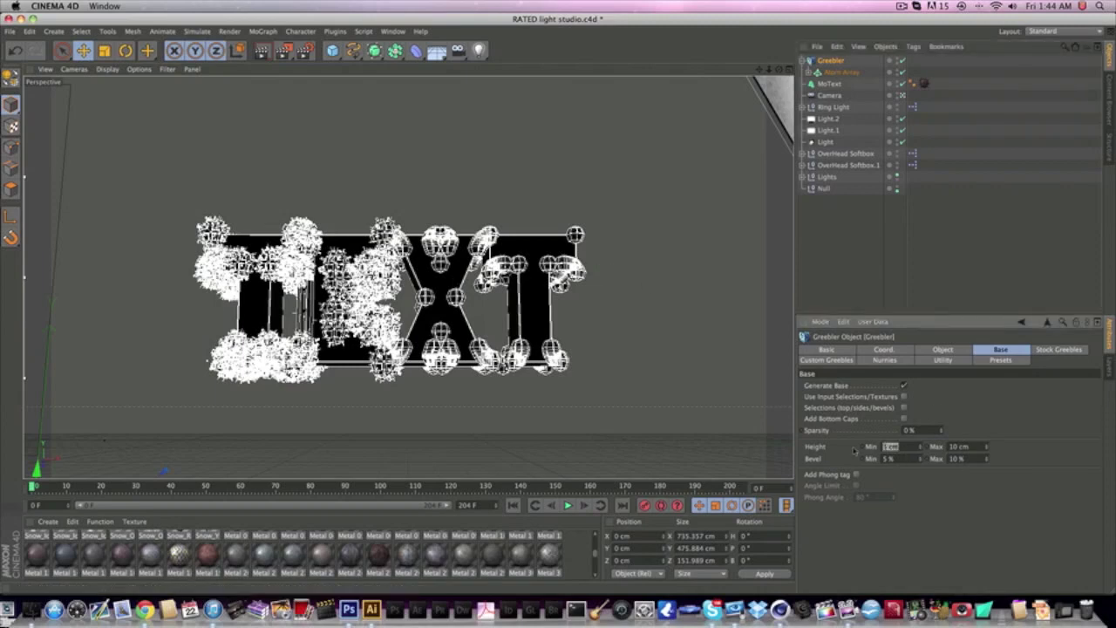
{"action": "type", "text": "0"}
{"action": "key", "text": "Return"}
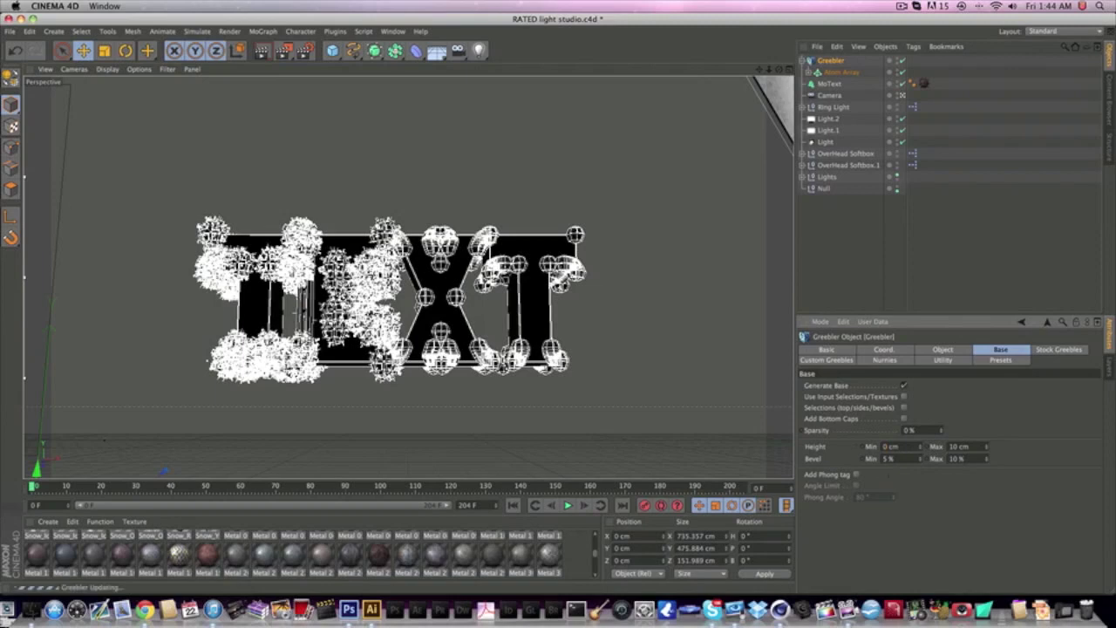
Try a minimum bevel of 25% on the Greebler base
{"action": "left_click_drag", "start_coordinate": [966, 459], "coordinate": [918, 459]}
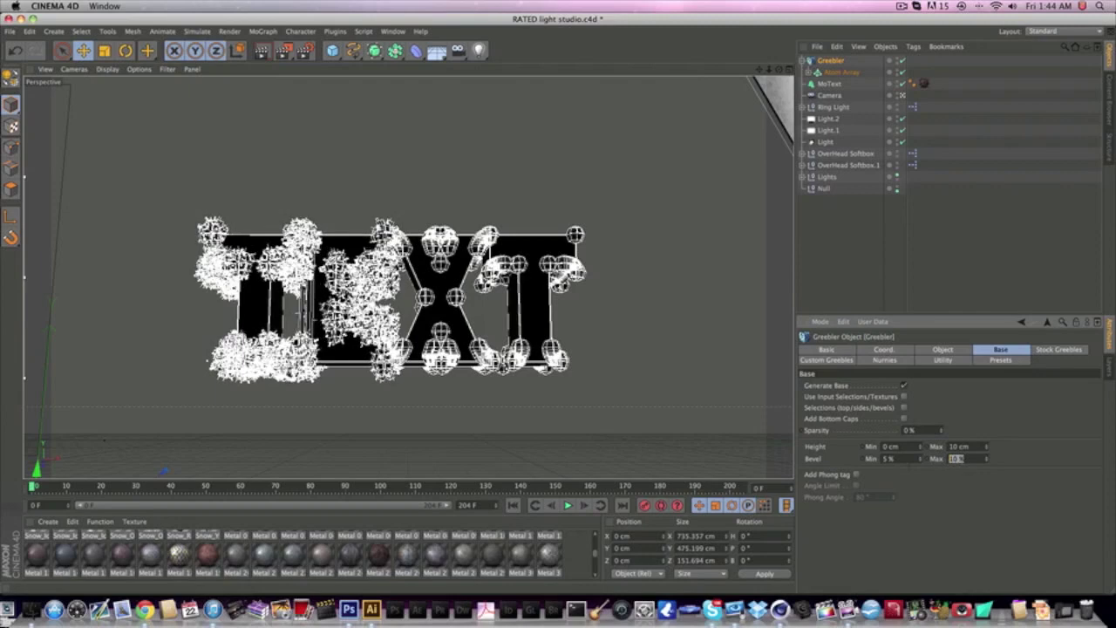
{"action": "left_click_drag", "start_coordinate": [903, 458], "coordinate": [870, 459]}
{"action": "type", "text": "7"}
{"action": "key", "text": "Return"}
{"action": "type", "text": "25"}
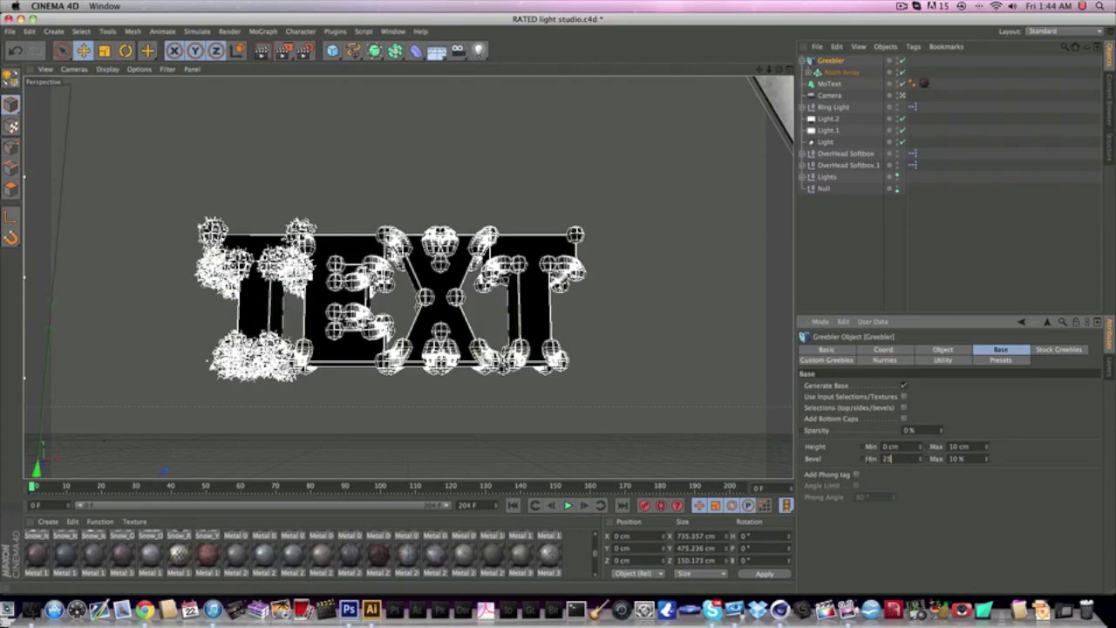
{"action": "key", "text": "Return"}
Set the Greebler's bevel range to 20% minimum and 30% maximum
{"action": "double_click", "coordinate": [959, 460]}
{"action": "type", "text": "50"}
{"action": "key", "text": "Return"}
{"action": "double_click", "coordinate": [888, 459]}
{"action": "type", "text": "20"}
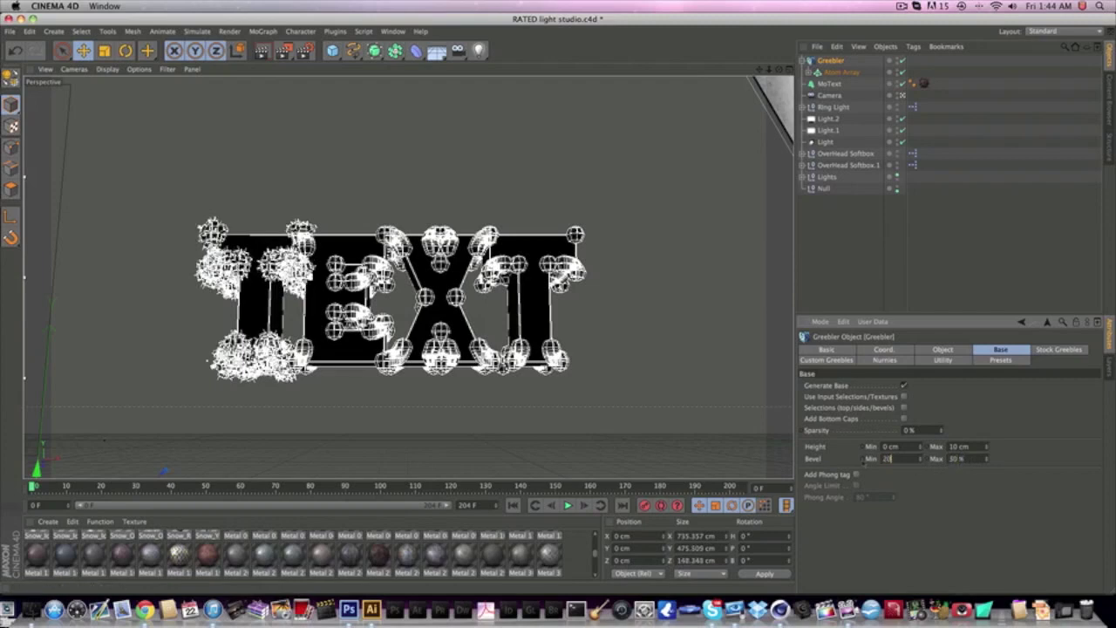
{"action": "key", "text": "Return"}
Set the Greebler's maximum base height to 25 cm and collapse its hierarchy
{"action": "double_click", "coordinate": [959, 446]}
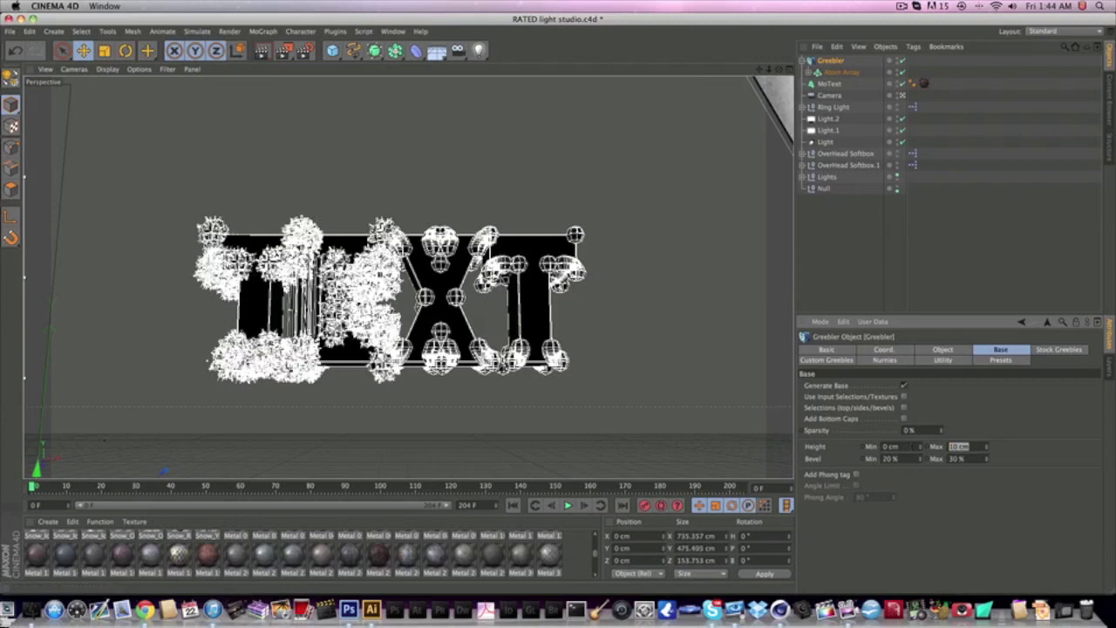
{"action": "key", "text": "Return"}
{"action": "left_click_drag", "start_coordinate": [976, 446], "coordinate": [905, 445]}
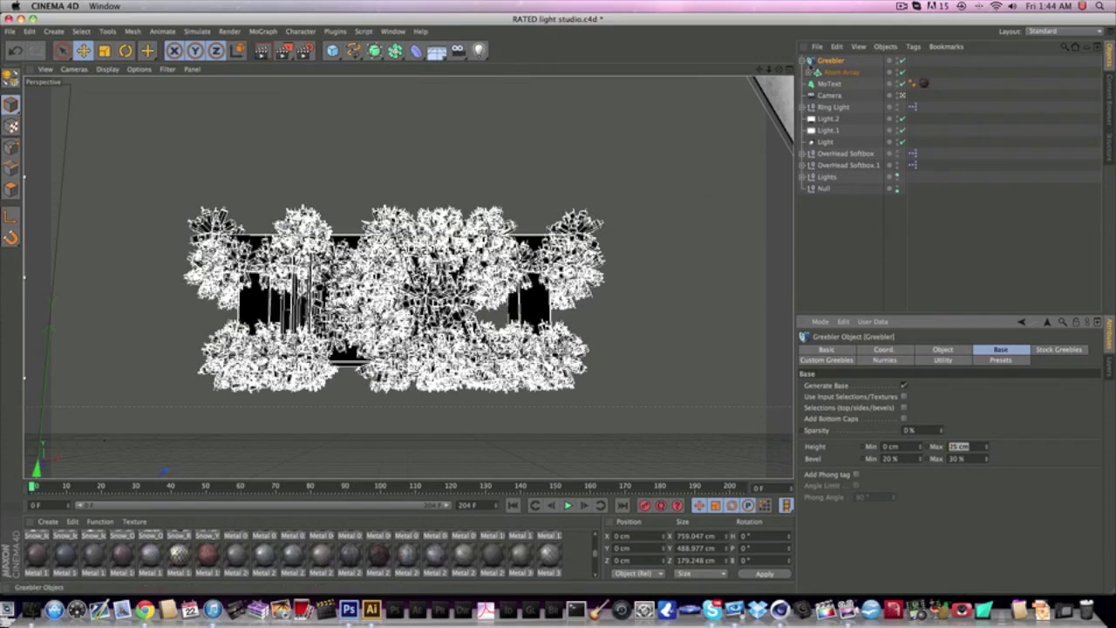
{"action": "left_click", "coordinate": [802, 61]}
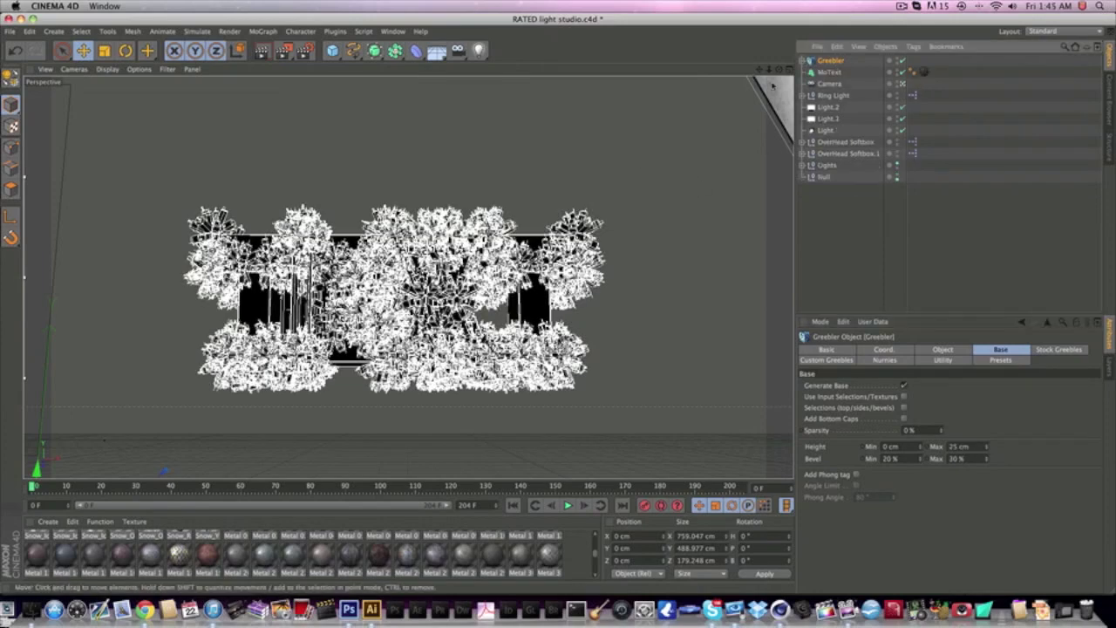
Move the Greebler along the Z axis to about 35 cm in the top view
{"action": "left_click", "coordinate": [789, 69]}
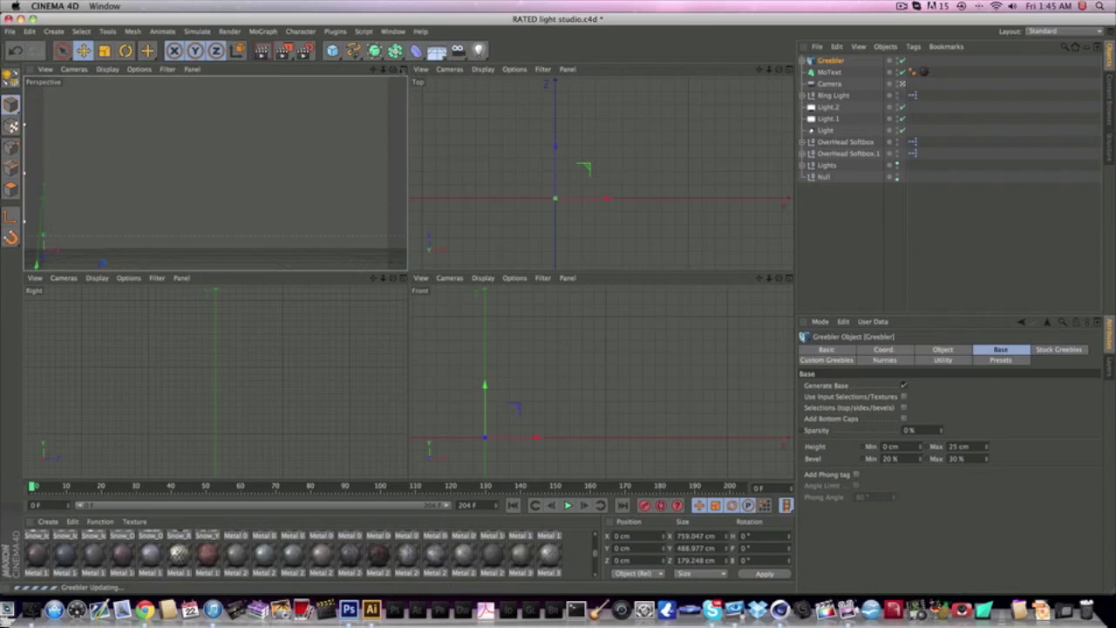
{"action": "middle_click", "coordinate": [401, 73]}
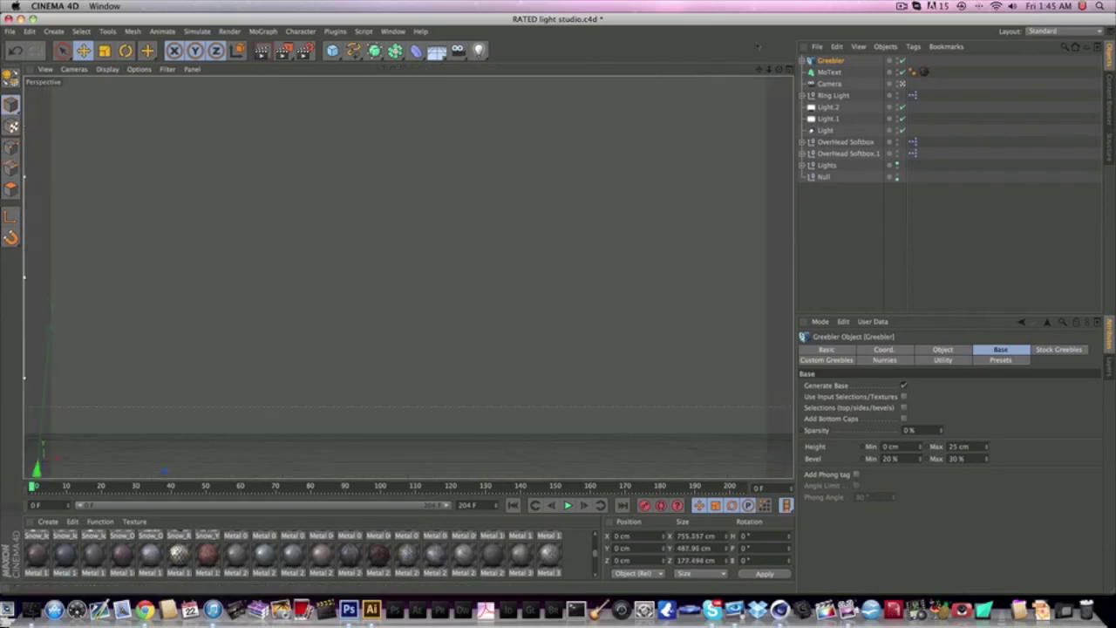
{"action": "left_click", "coordinate": [789, 69]}
{"action": "left_click_drag", "start_coordinate": [555, 154], "coordinate": [556, 148]}
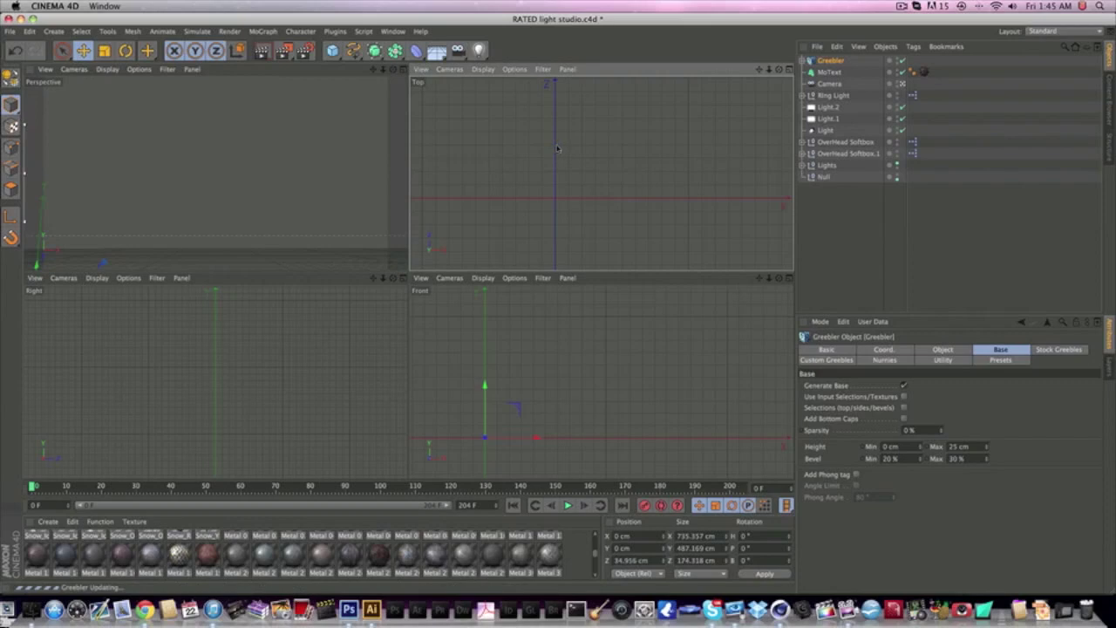
{"action": "middle_click", "coordinate": [401, 75]}
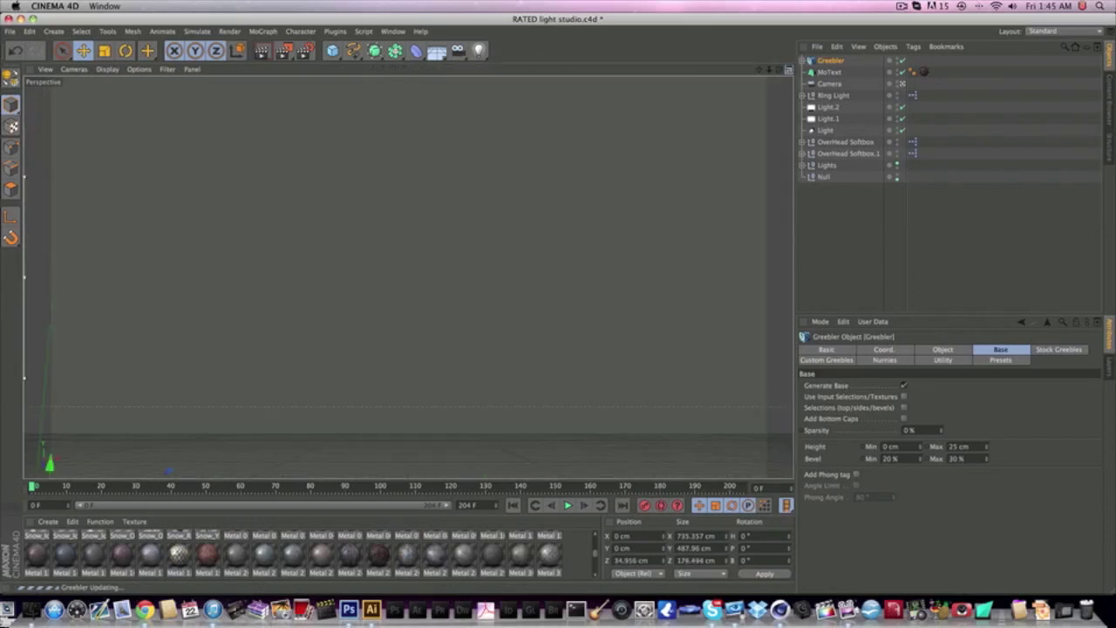
{"action": "left_click", "coordinate": [789, 69]}
Reduce the Greebler's maximum base height to 20 cm and maximize the perspective view
{"action": "left_click", "coordinate": [829, 73]}
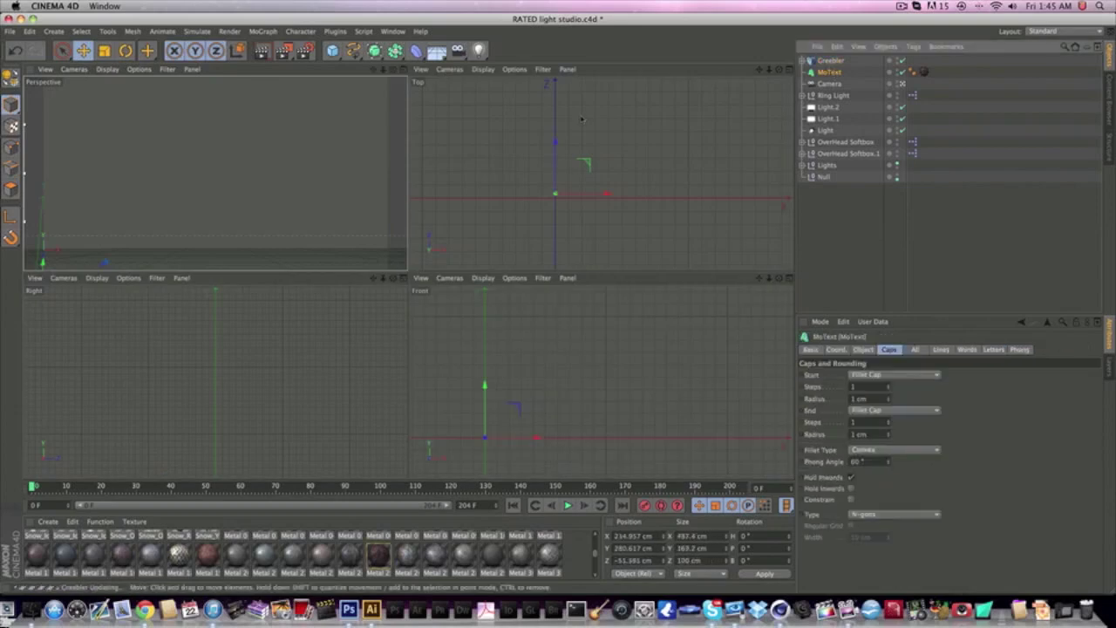
{"action": "left_click", "coordinate": [833, 61]}
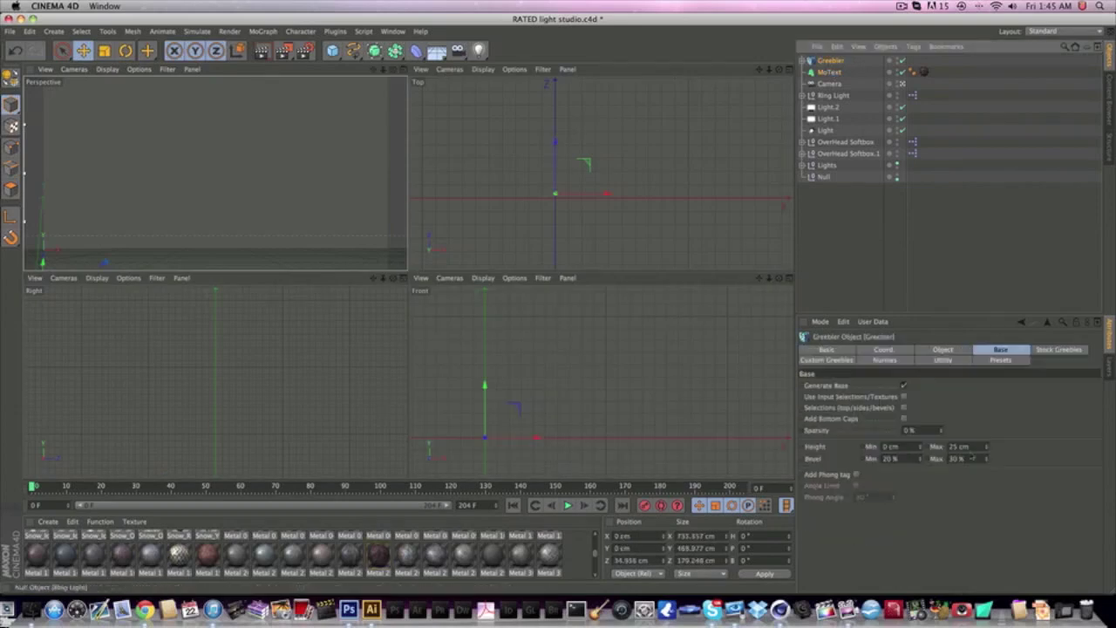
{"action": "double_click", "coordinate": [958, 446]}
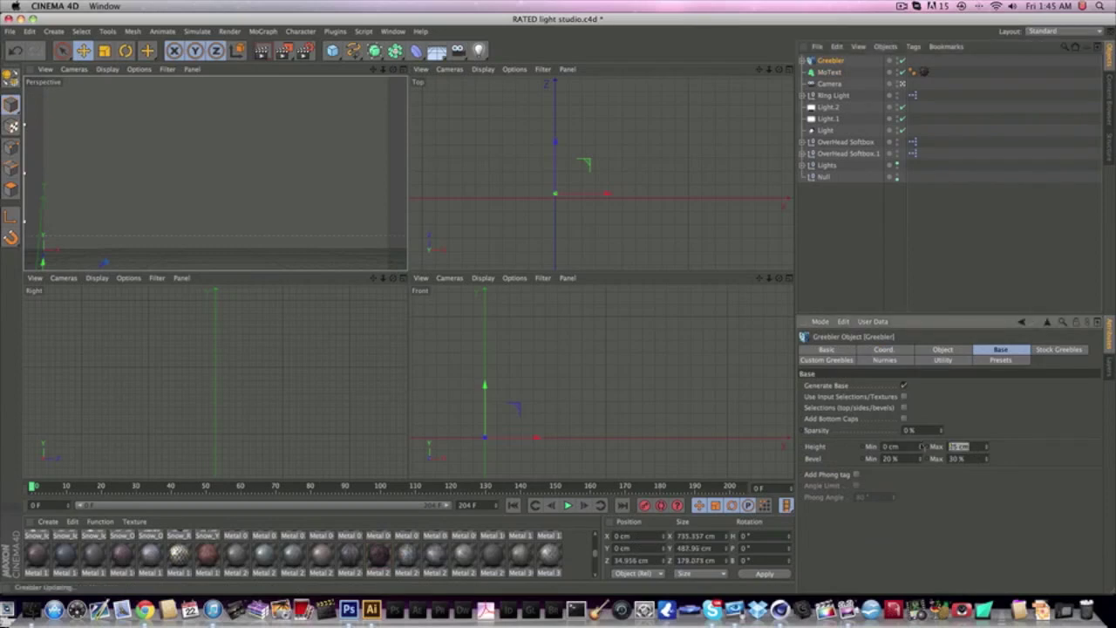
{"action": "type", "text": "20"}
{"action": "key", "text": "Return"}
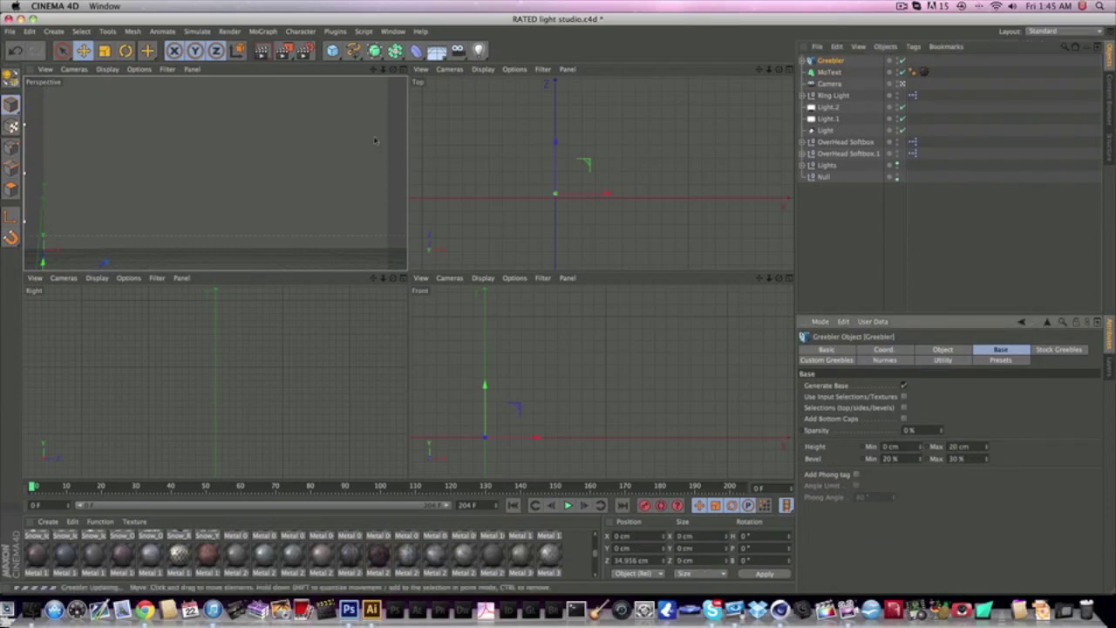
{"action": "left_click", "coordinate": [402, 69]}
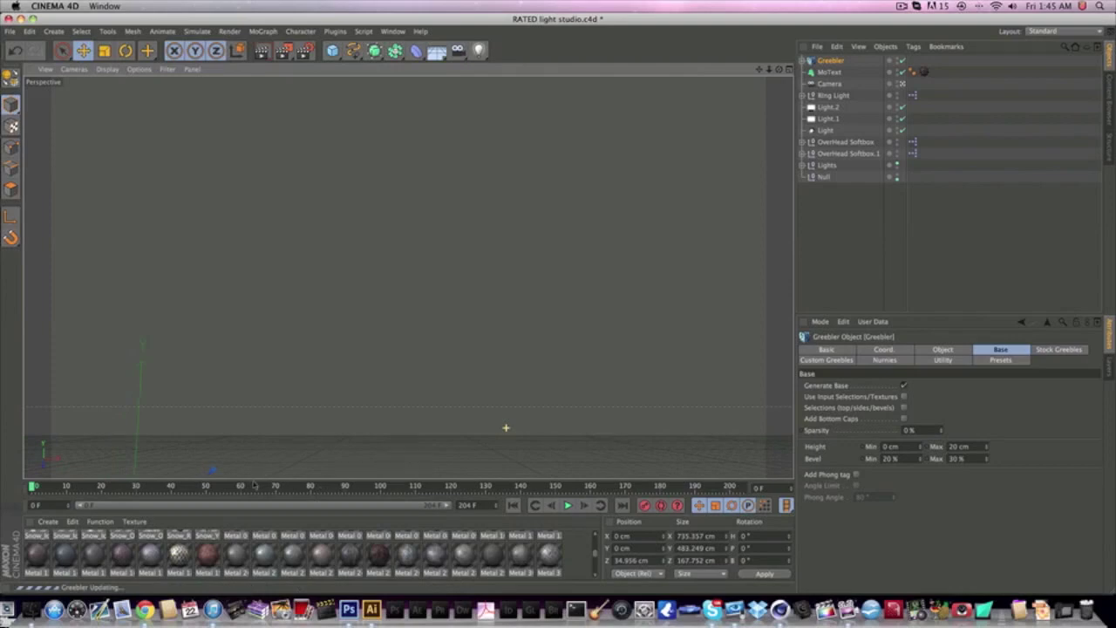
Lower the Greebler's maximum base height to 10 cm
{"action": "left_click", "coordinate": [829, 72]}
{"action": "left_click", "coordinate": [829, 61]}
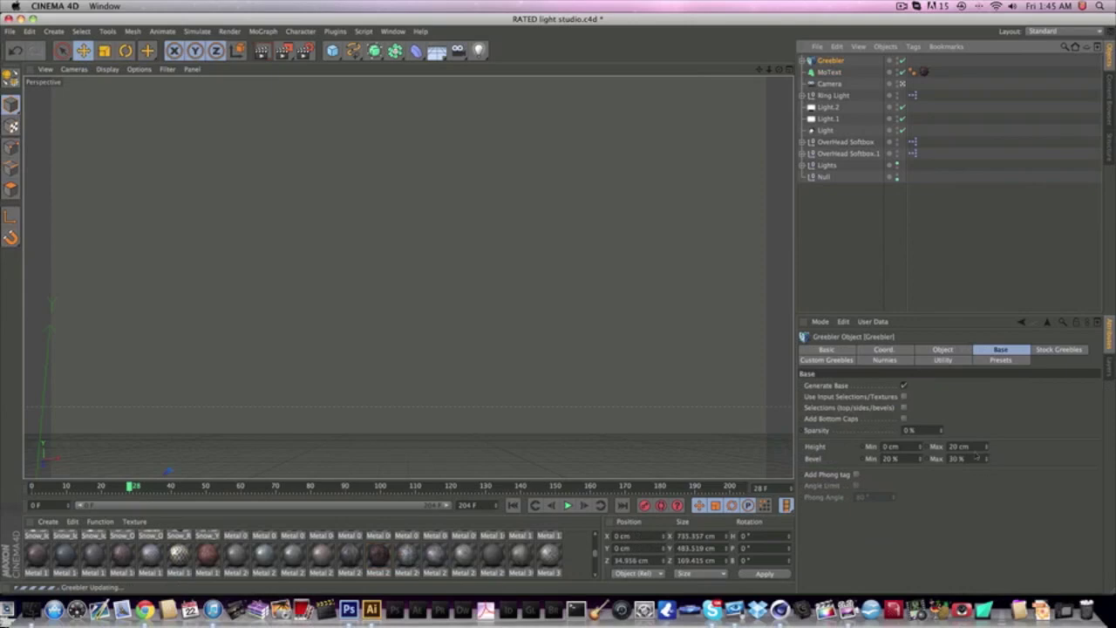
{"action": "left_click_drag", "start_coordinate": [971, 447], "coordinate": [926, 448]}
{"action": "type", "text": "10"}
{"action": "key", "text": "Return"}
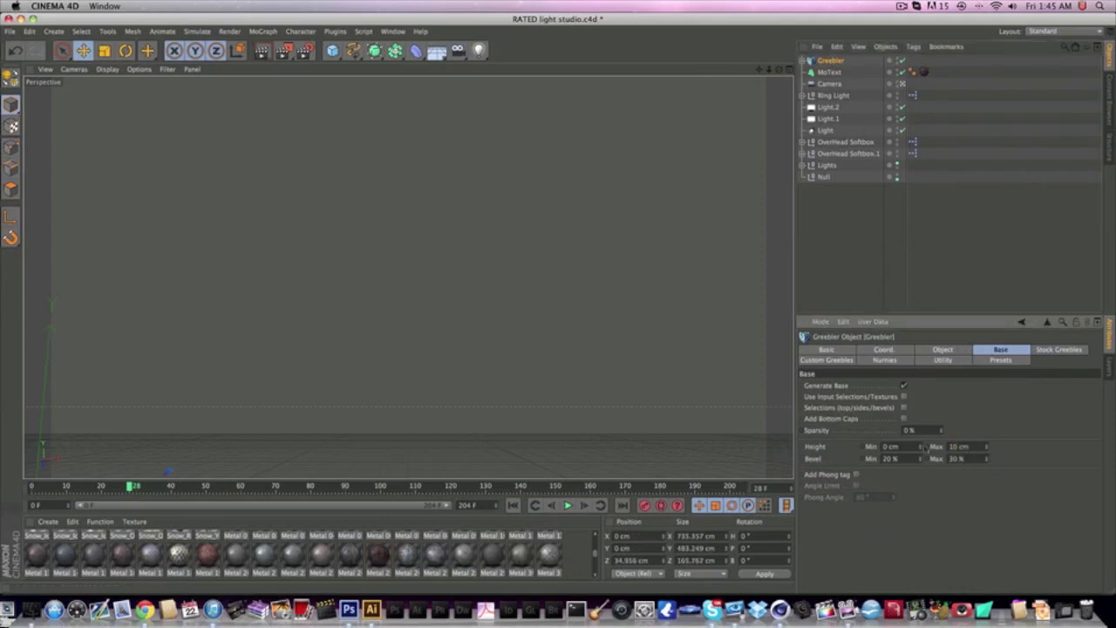
Raise the Greebler's maximum base height to 20 cm
{"action": "left_click", "coordinate": [829, 73]}
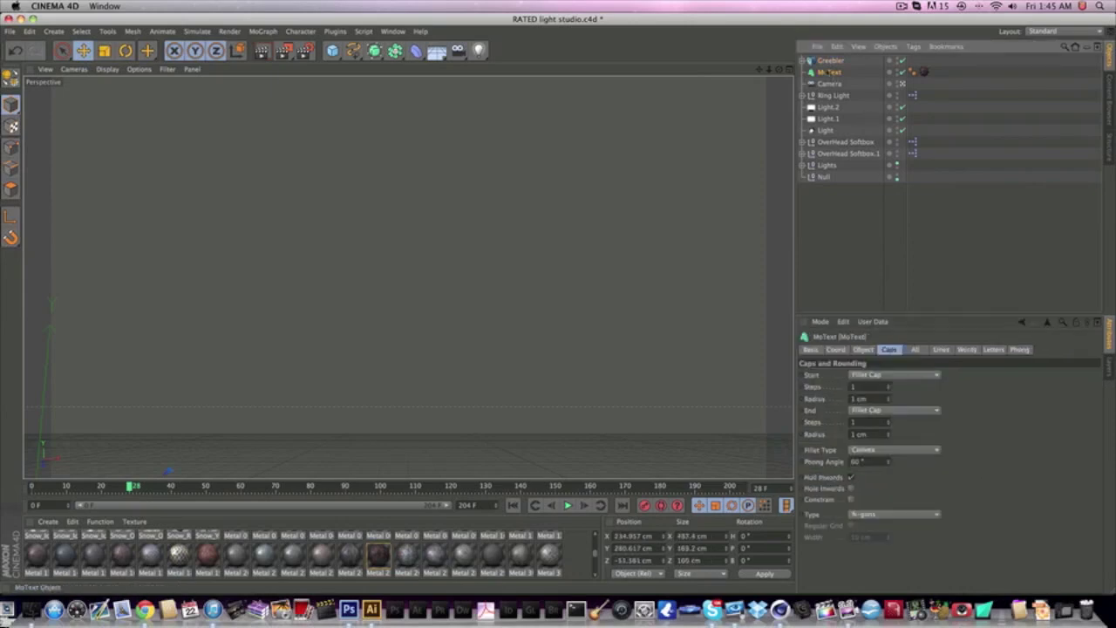
{"action": "left_click", "coordinate": [829, 61]}
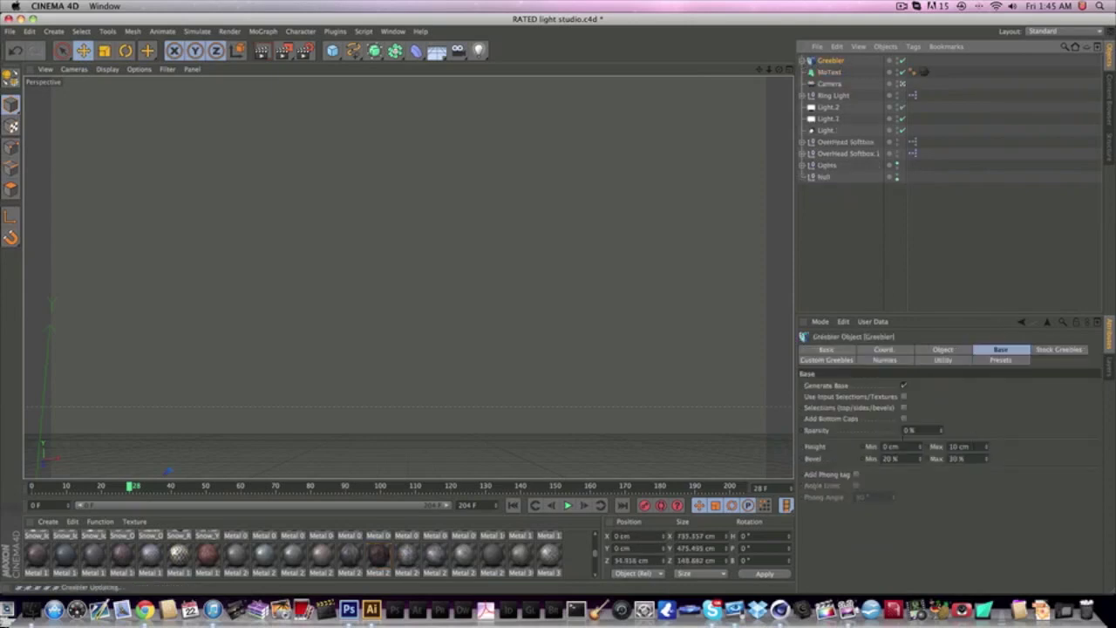
{"action": "double_click", "coordinate": [971, 447]}
{"action": "type", "text": "20"}
{"action": "key", "text": "Return"}
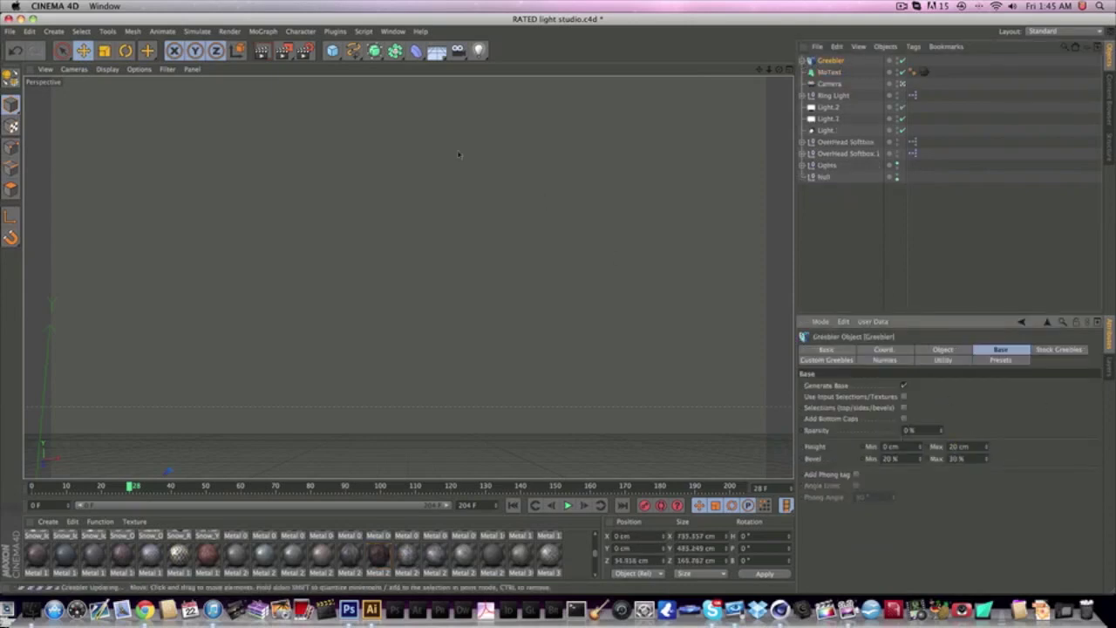
Look at the render settings and start a render of the active view
{"action": "left_click", "coordinate": [305, 50]}
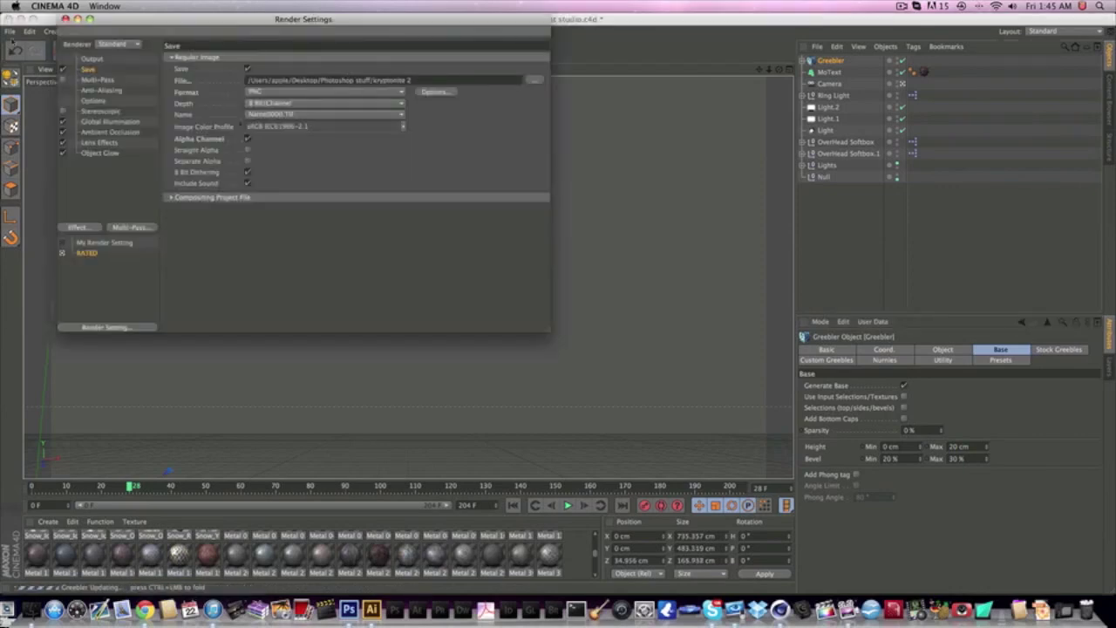
{"action": "left_click", "coordinate": [64, 18]}
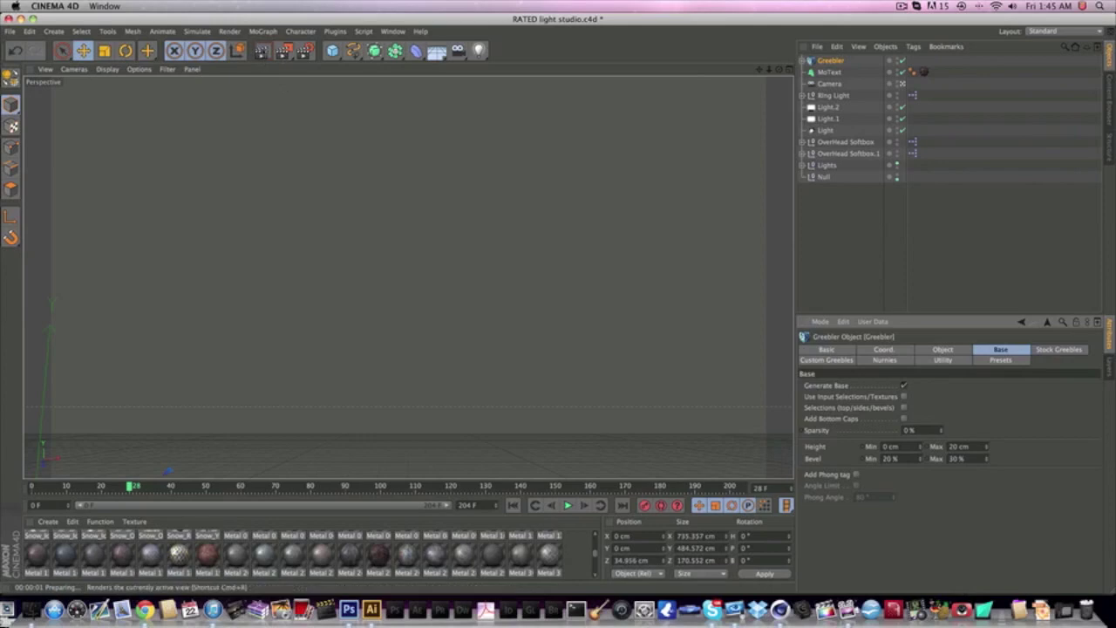
{"action": "left_click", "coordinate": [263, 52]}
Undo the Greebler edits and the addition of the Greebler object itself
{"action": "left_click", "coordinate": [830, 71]}
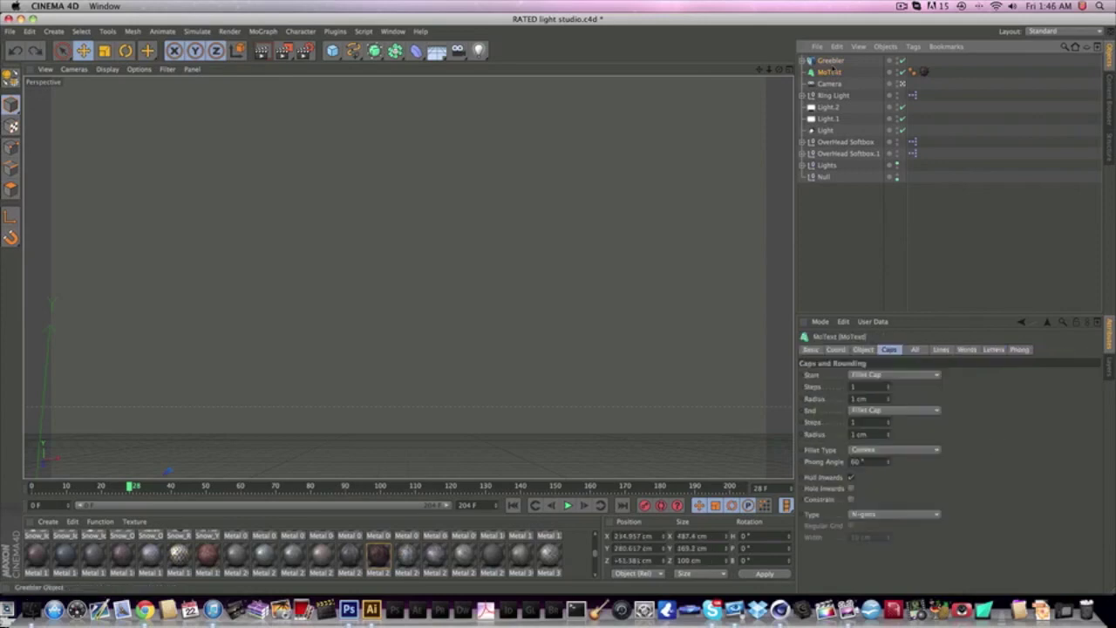
{"action": "left_click", "coordinate": [831, 61]}
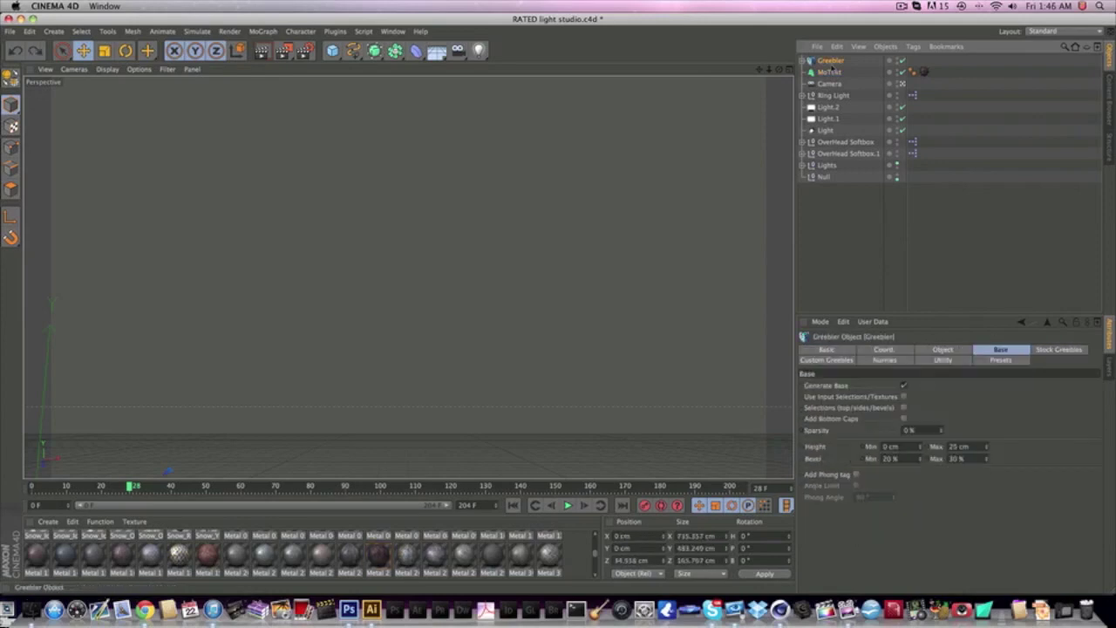
{"action": "left_click", "coordinate": [802, 60]}
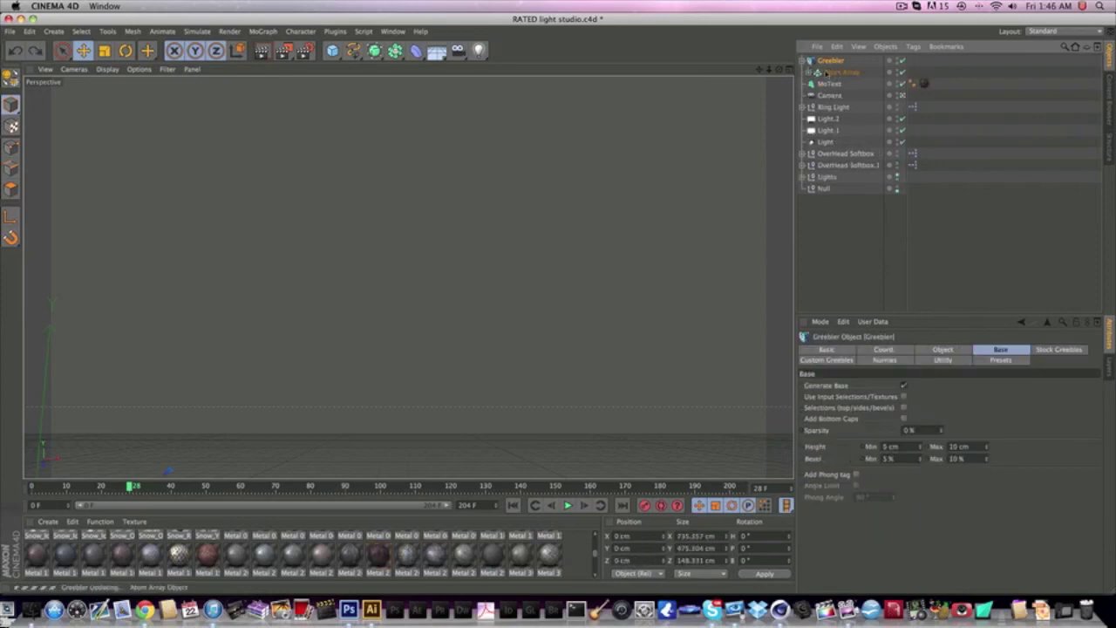
{"action": "left_click", "coordinate": [832, 72]}
{"action": "key", "text": "super+z"}
{"action": "key", "text": "super+z"}
{"action": "key", "text": "super+z"}
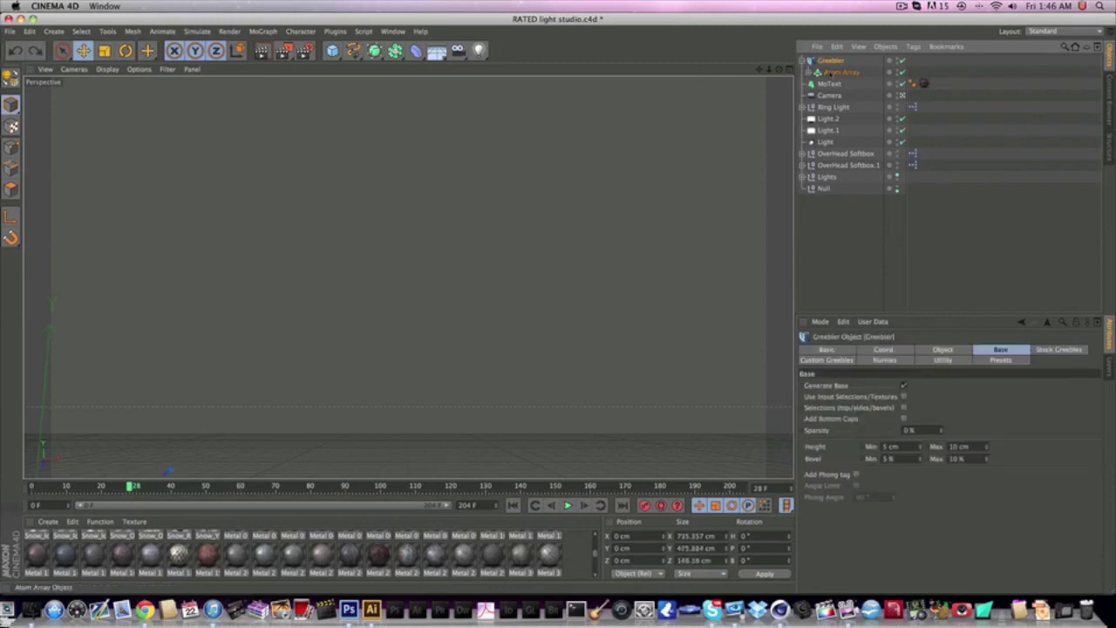
{"action": "left_click", "coordinate": [831, 65]}
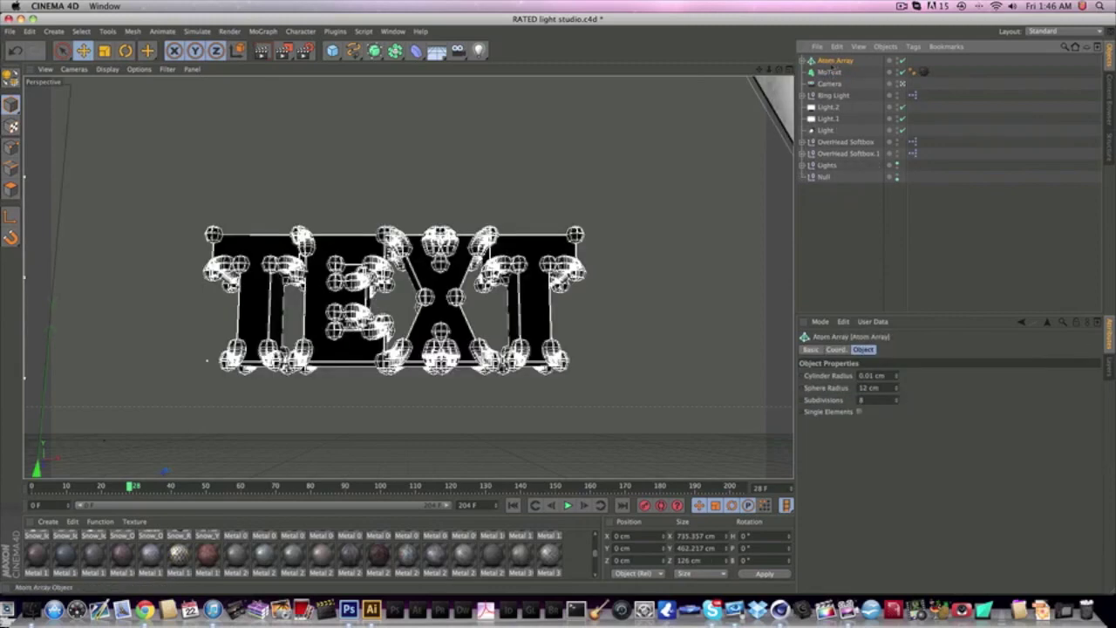
Add a new Greebler object, make the Atom Array its child and select the Greebler
{"action": "left_click", "coordinate": [335, 31]}
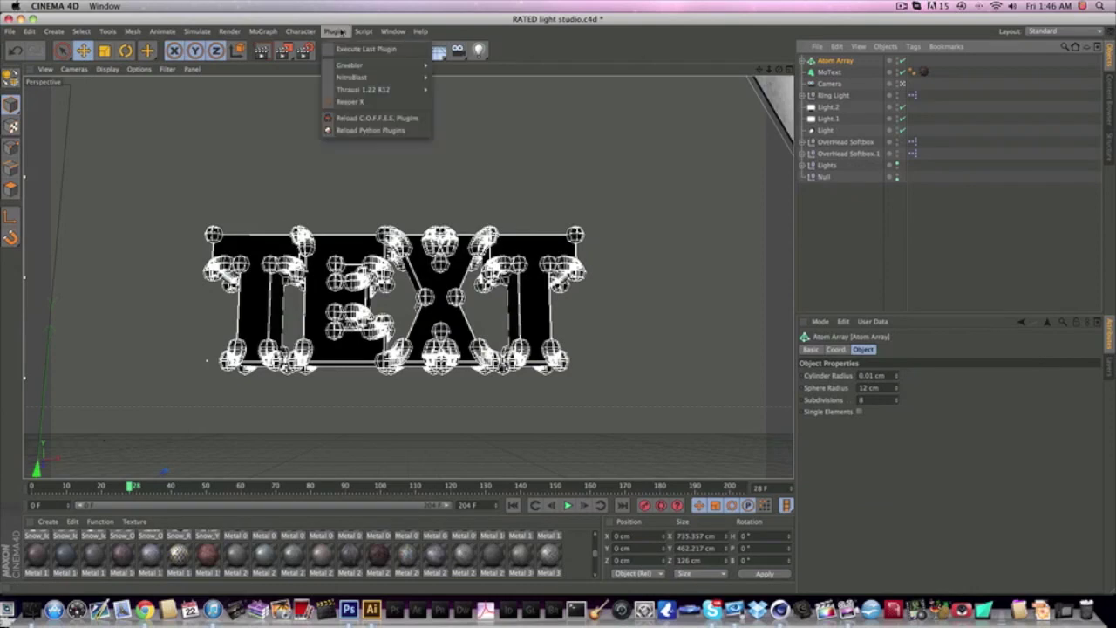
{"action": "mouse_move", "coordinate": [353, 65]}
{"action": "left_click", "coordinate": [475, 68]}
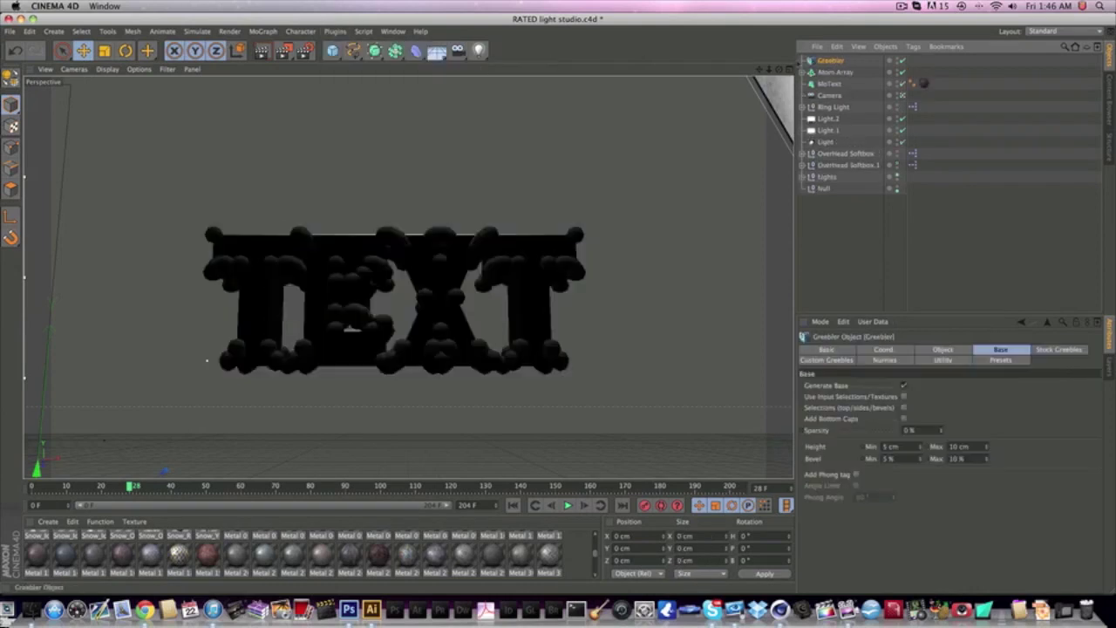
{"action": "left_click", "coordinate": [829, 68]}
{"action": "left_click", "coordinate": [830, 61]}
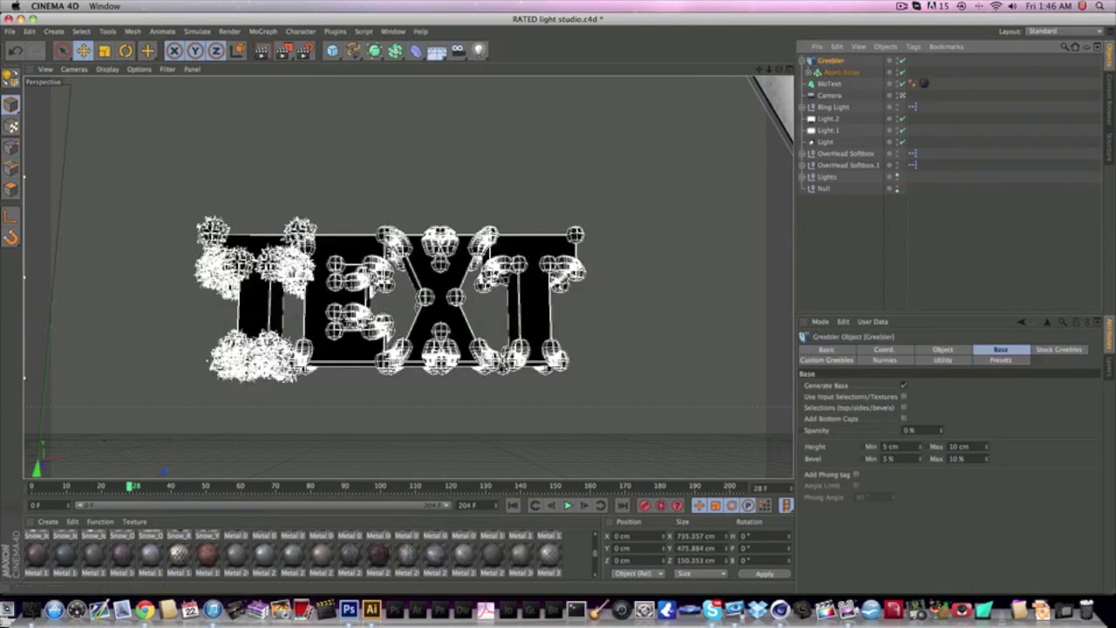
Set the Greebler's bevel range to 10% minimum and 20% maximum
{"action": "left_click_drag", "start_coordinate": [909, 458], "coordinate": [870, 459]}
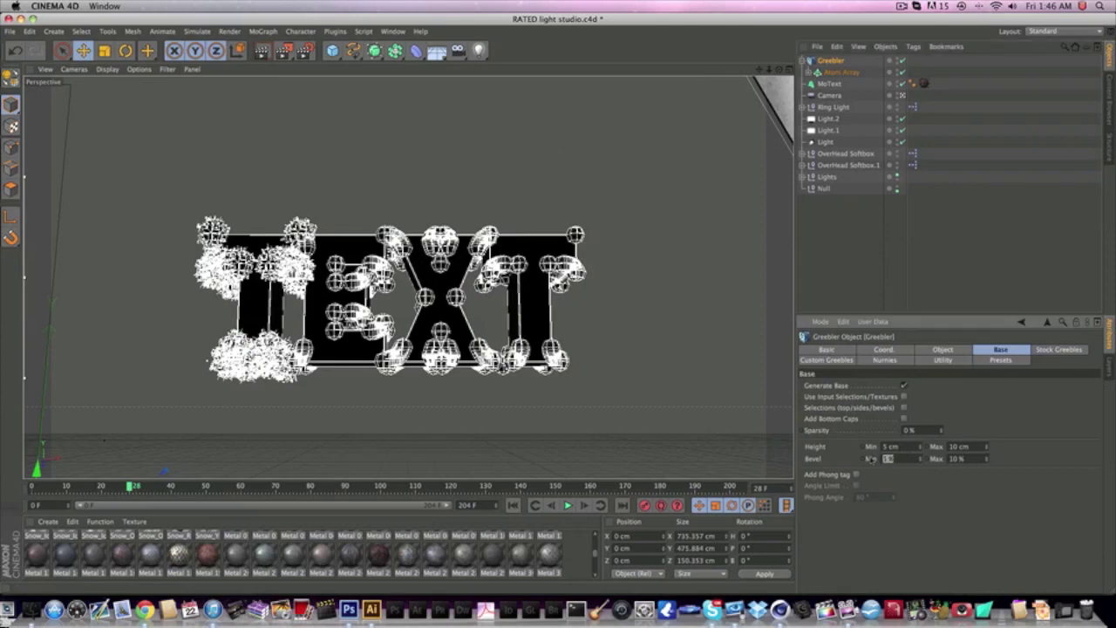
{"action": "type", "text": "20"}
{"action": "key", "text": "Tab"}
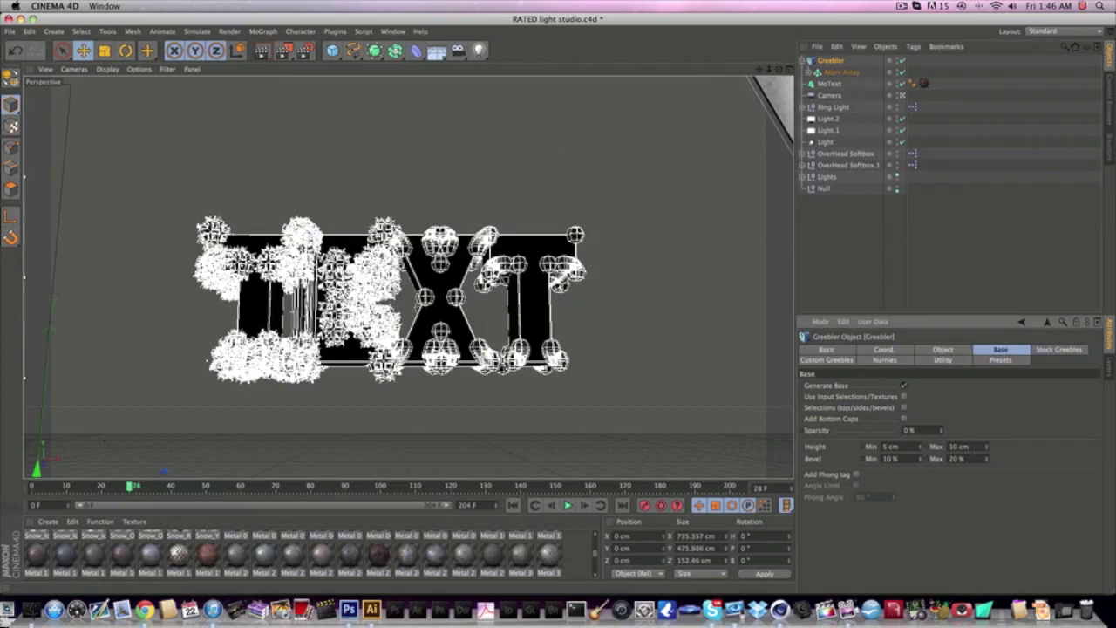
Set the Greebler's height range to 0 cm minimum and 30 cm maximum, trying a 20 cm maximum first
{"action": "left_click", "coordinate": [959, 447]}
{"action": "type", "text": "20"}
{"action": "key", "text": "Return"}
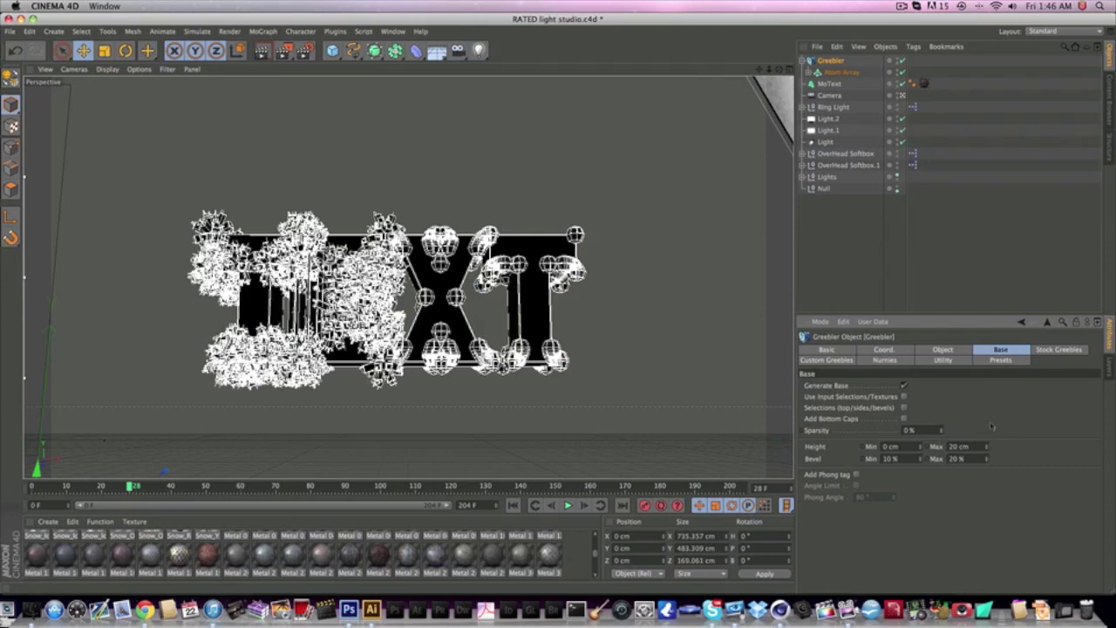
{"action": "left_click", "coordinate": [966, 446]}
{"action": "type", "text": "30"}
{"action": "key", "text": "Return"}
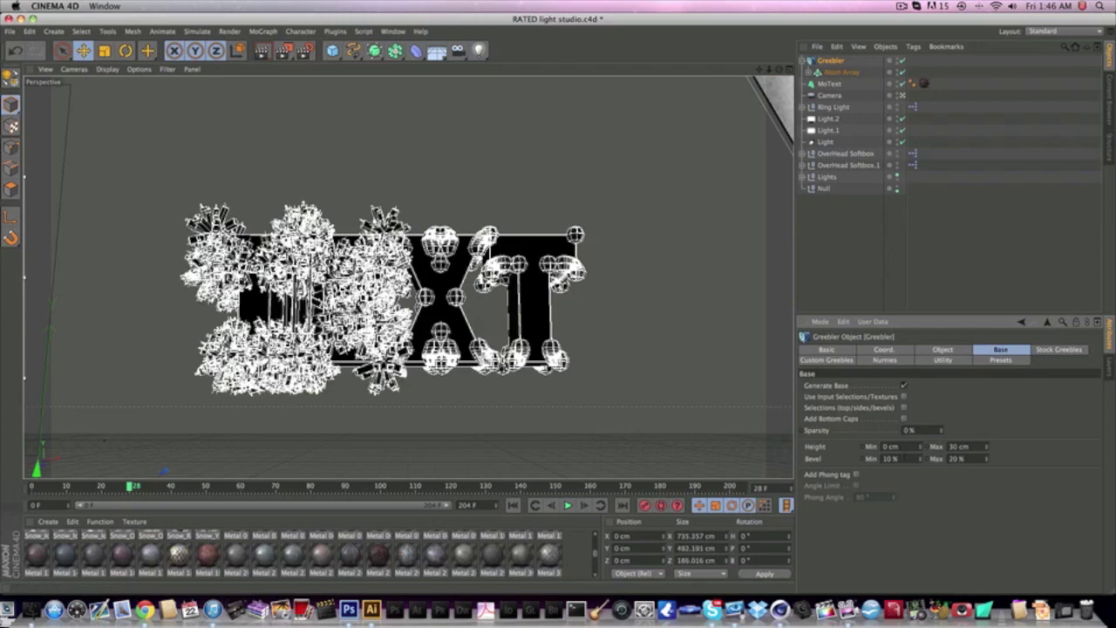
Set the Greebler's bevel range to 20% minimum and 30% maximum, checking the Atom Array's selection before reselecting the Greebler
{"action": "left_click", "coordinate": [889, 458]}
{"action": "type", "text": "20"}
{"action": "key", "text": "Tab"}
{"action": "type", "text": "30"}
{"action": "key", "text": "Return"}
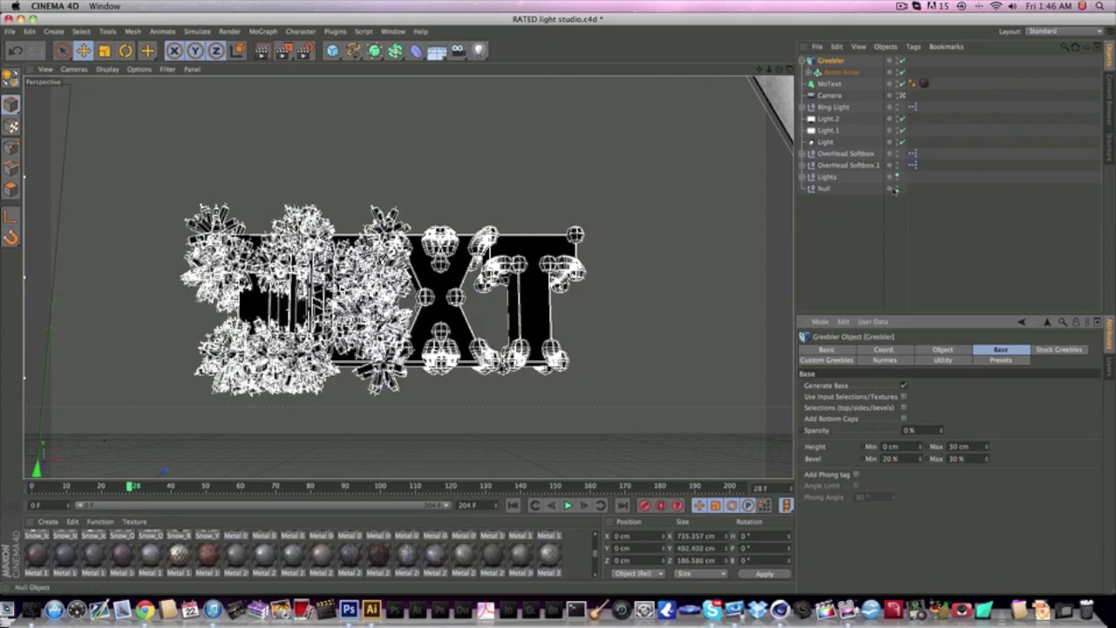
{"action": "left_click", "coordinate": [829, 74]}
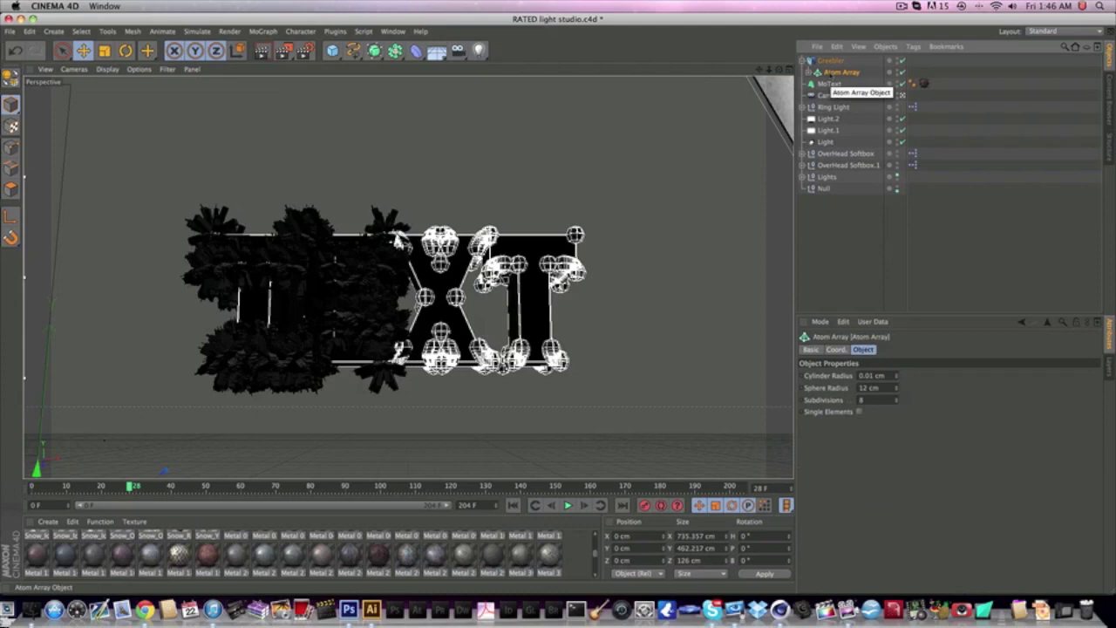
{"action": "left_click", "coordinate": [831, 62]}
{"action": "left_click", "coordinate": [831, 72]}
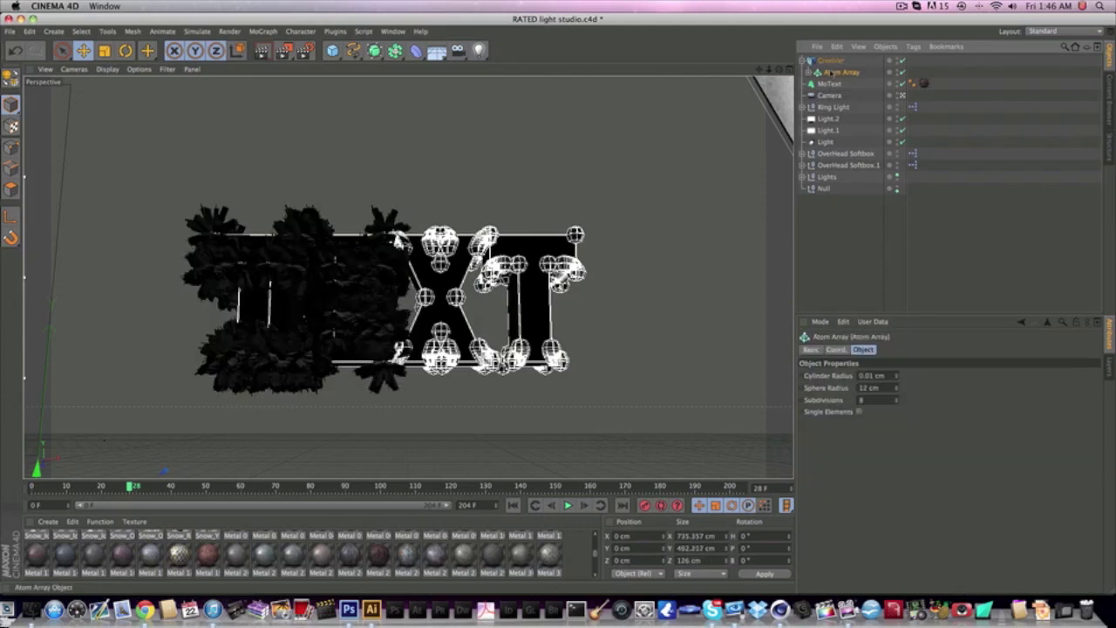
{"action": "left_click", "coordinate": [830, 62]}
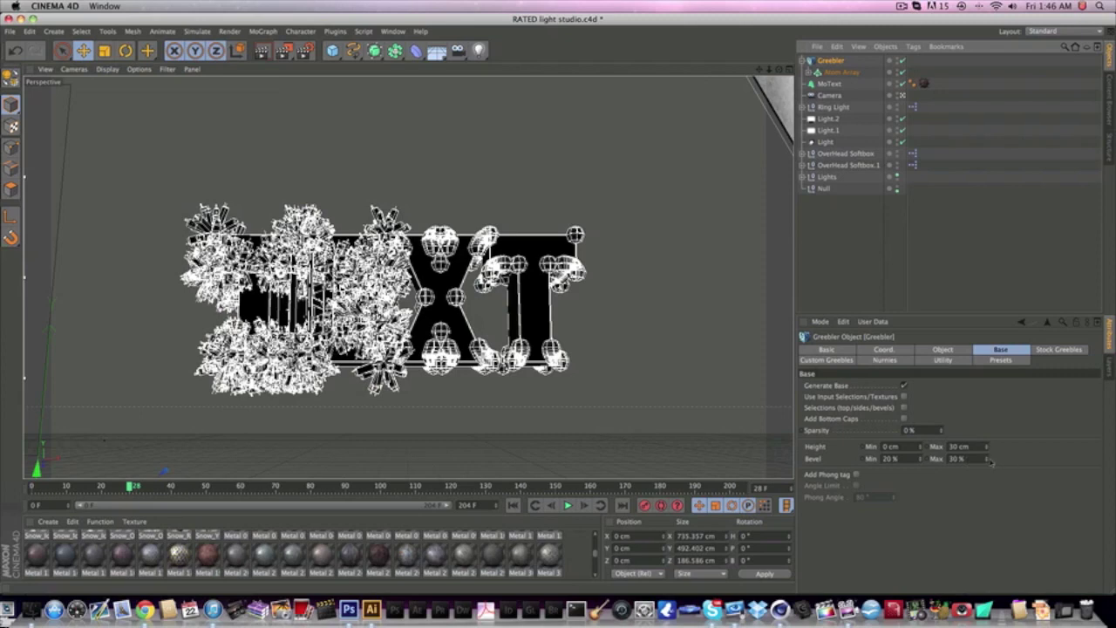
Try maximum bevel values of 50%, 100% and 80% on the Greebler
{"action": "left_click_drag", "start_coordinate": [966, 459], "coordinate": [923, 461]}
{"action": "type", "text": "50"}
{"action": "key", "text": "Return"}
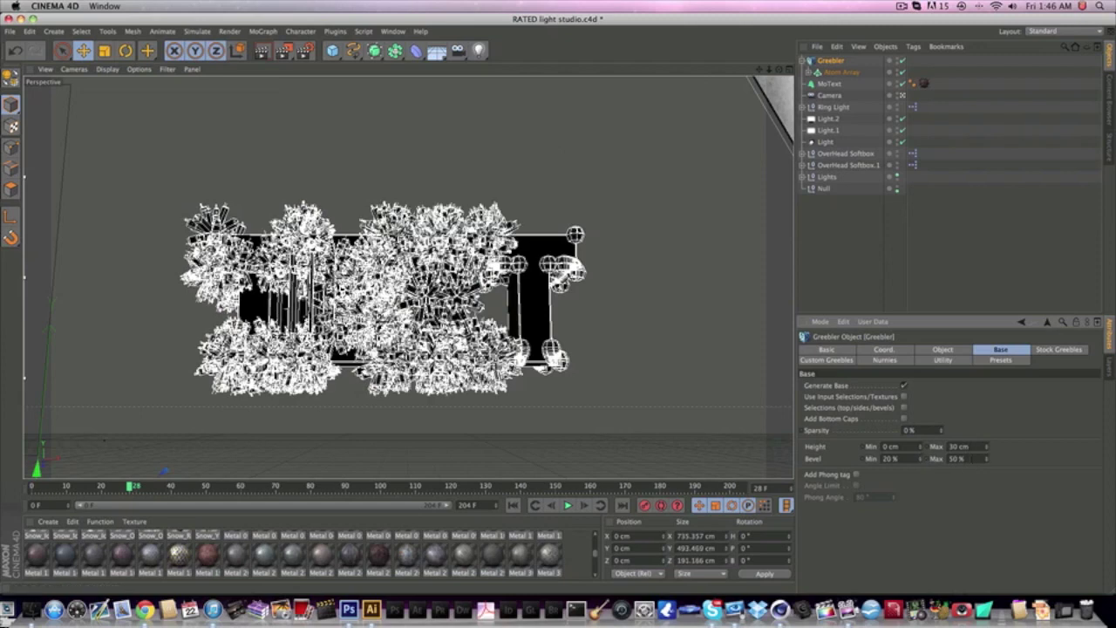
{"action": "left_click_drag", "start_coordinate": [971, 459], "coordinate": [948, 459]}
{"action": "type", "text": "100"}
{"action": "key", "text": "Return"}
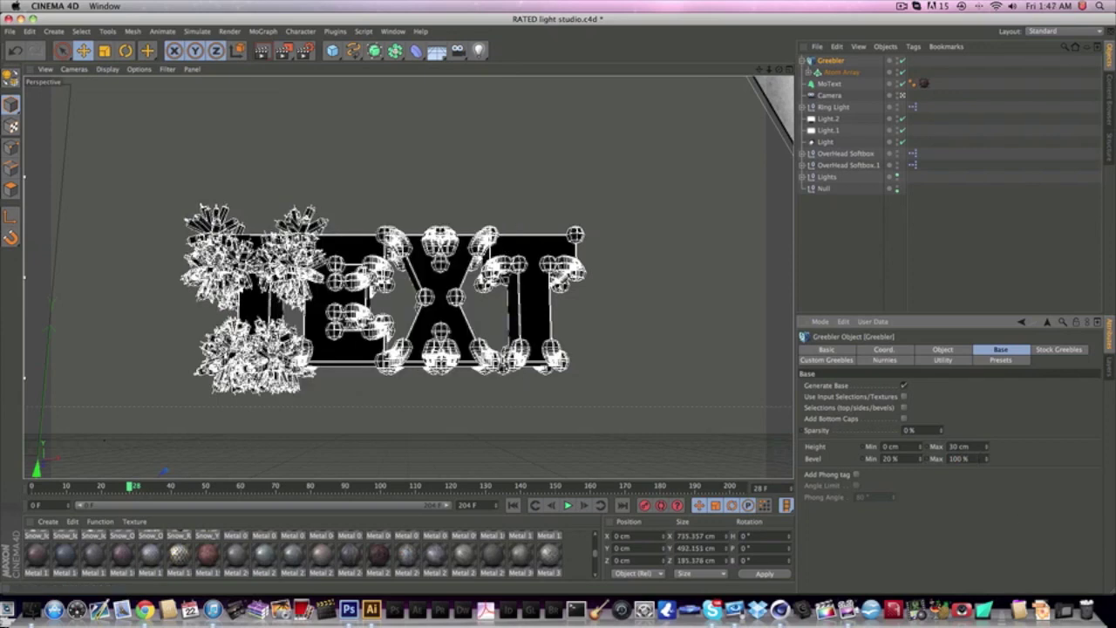
{"action": "left_click_drag", "start_coordinate": [973, 459], "coordinate": [948, 459]}
{"action": "type", "text": "80"}
{"action": "key", "text": "Return"}
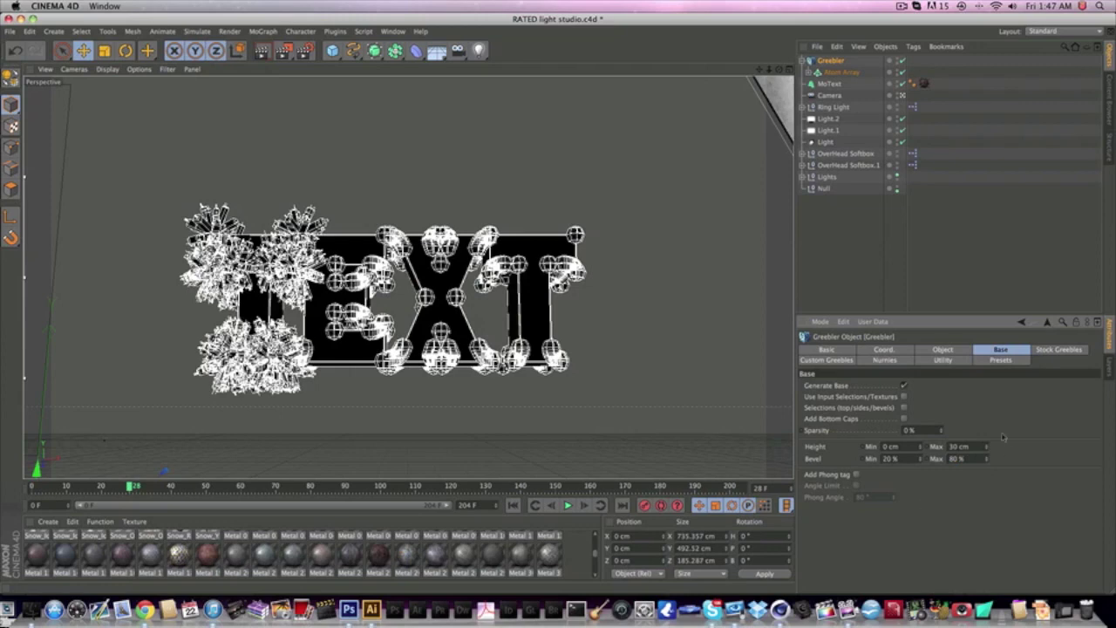
{"action": "left_click", "coordinate": [839, 72]}
{"action": "left_click", "coordinate": [833, 61]}
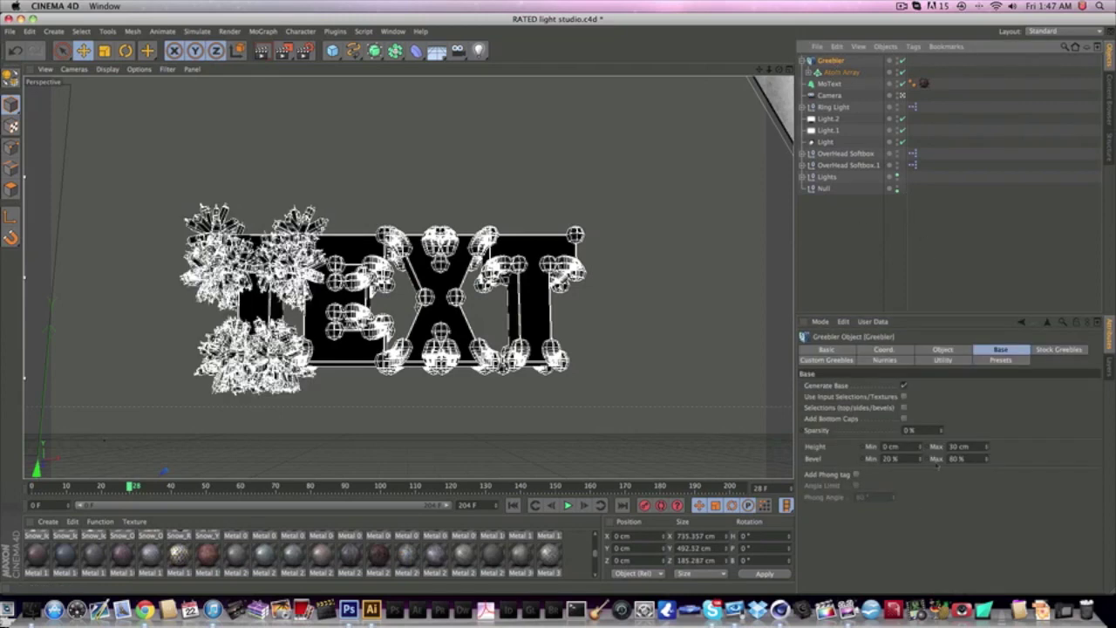
Set the Greebler's bevel range to 50% minimum and 60% maximum
{"action": "left_click_drag", "start_coordinate": [969, 457], "coordinate": [950, 459]}
{"action": "type", "text": "60"}
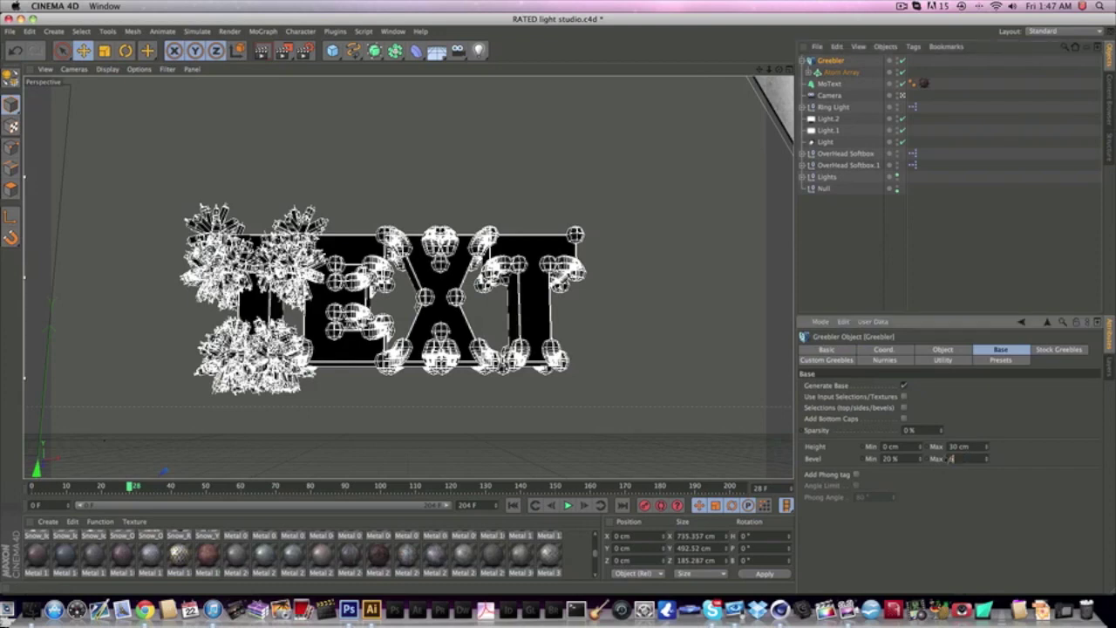
{"action": "key", "text": "Return"}
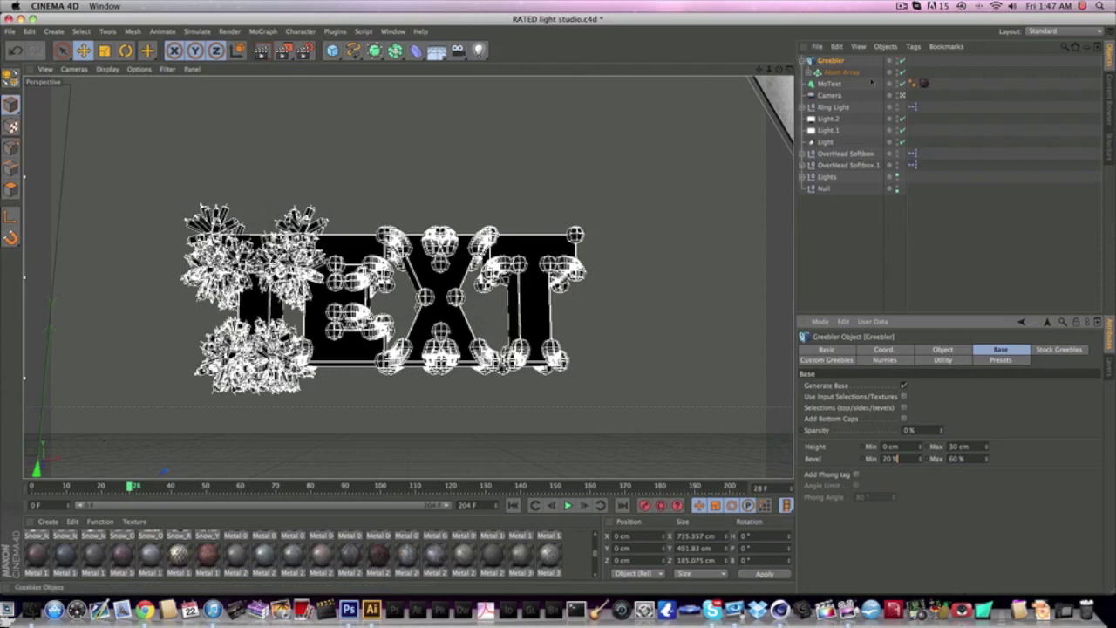
{"action": "left_click", "coordinate": [891, 457]}
{"action": "type", "text": "50"}
{"action": "key", "text": "Return"}
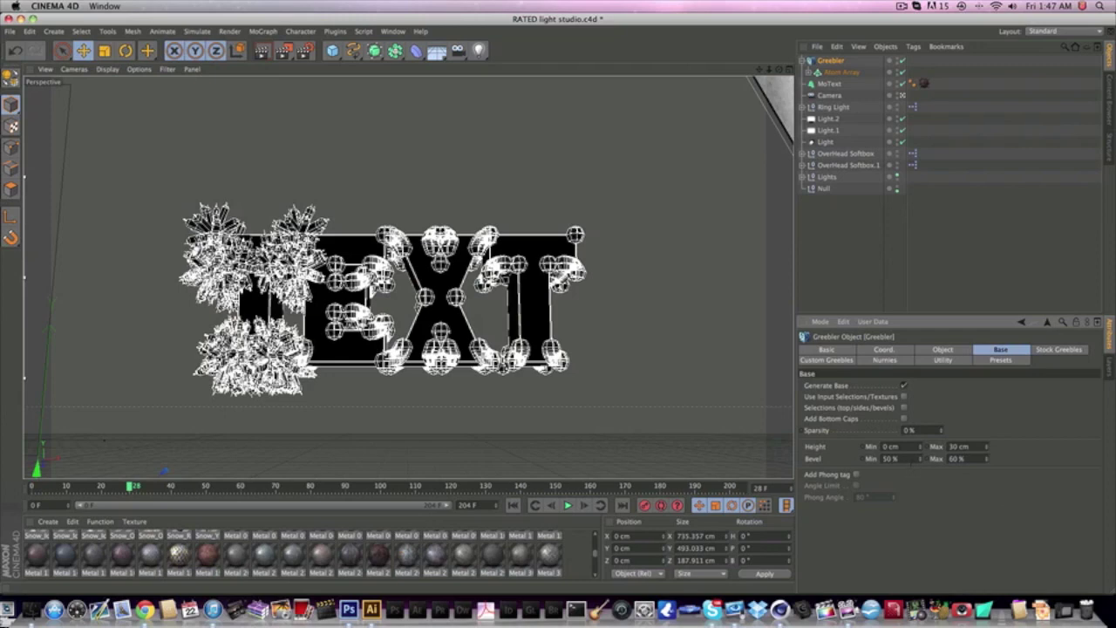
Switch to the four-view layout and back to the perspective view, and return the timeline to frame 0
{"action": "left_click", "coordinate": [791, 74]}
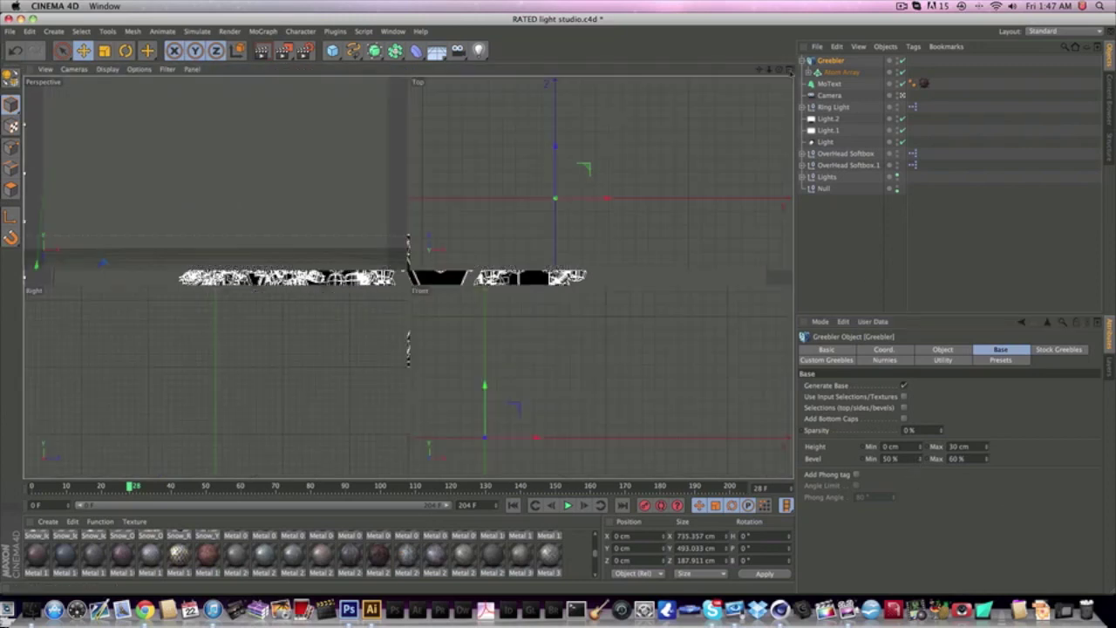
{"action": "left_click", "coordinate": [557, 149]}
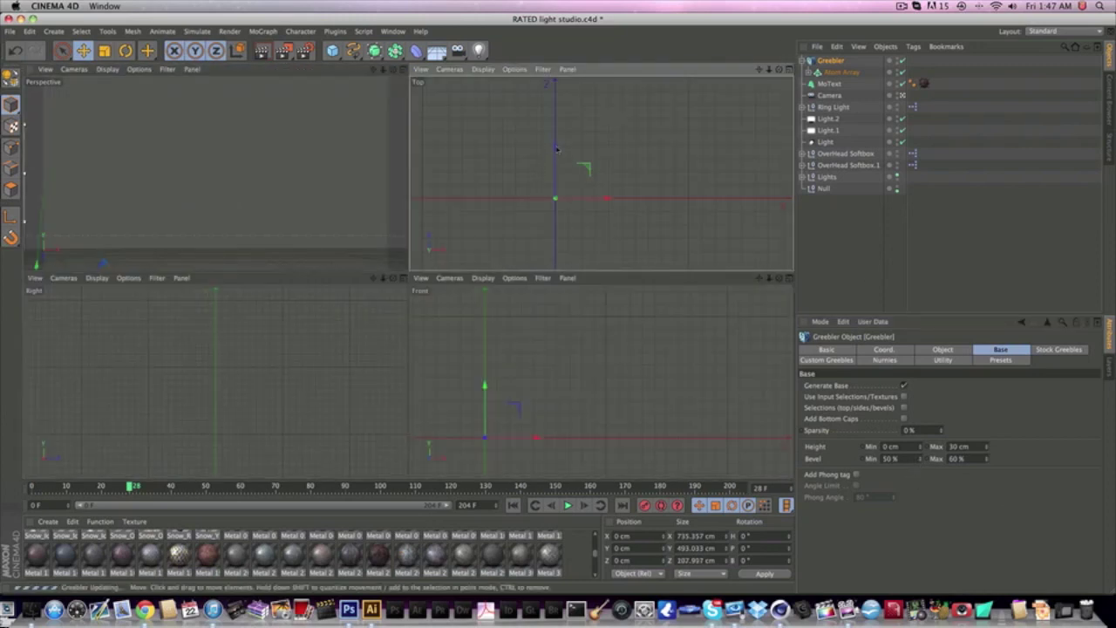
{"action": "left_click", "coordinate": [393, 73]}
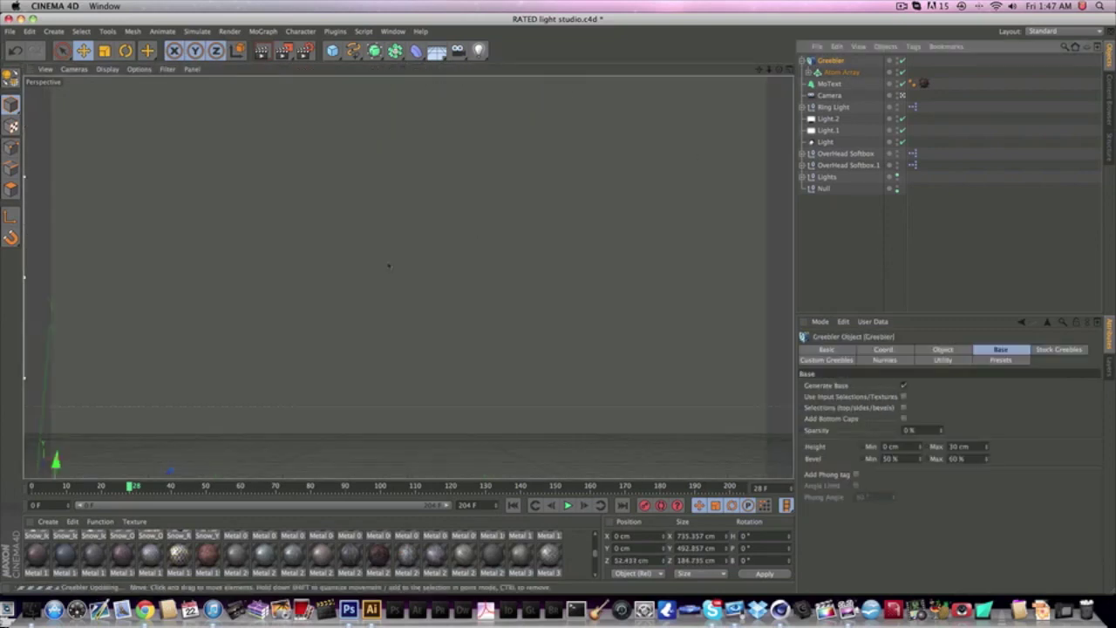
{"action": "left_click_drag", "start_coordinate": [134, 488], "coordinate": [14, 493]}
{"action": "left_click", "coordinate": [31, 486]}
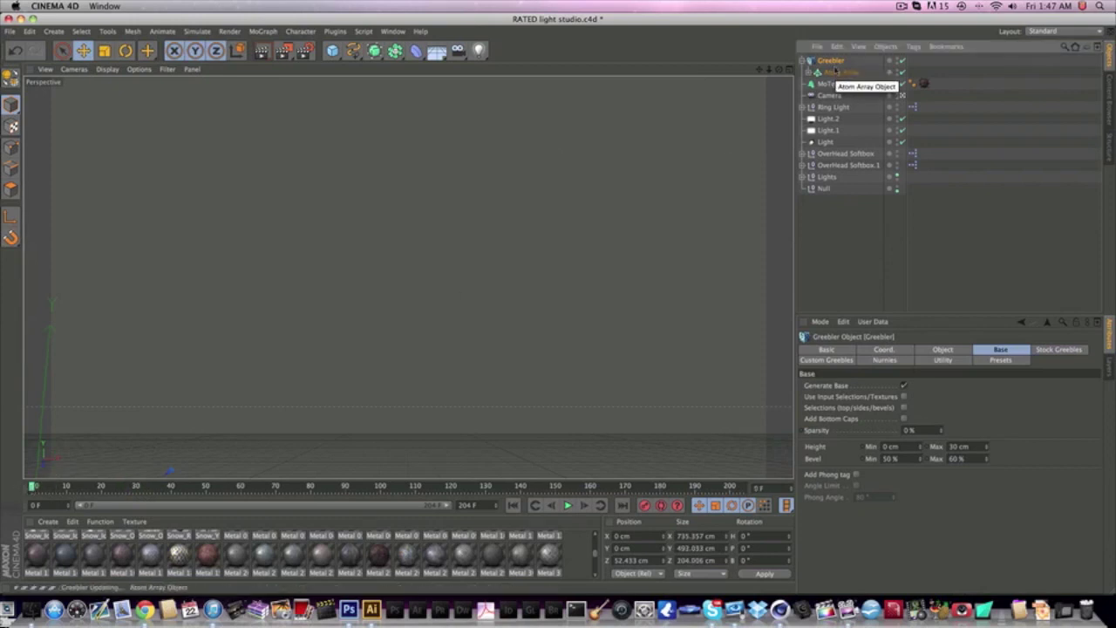
Undo the Greebler's height and bevel edits and the parenting of the Atom Array
{"action": "left_click", "coordinate": [832, 72]}
{"action": "key", "text": "super+z"}
{"action": "key", "text": "super+z"}
{"action": "key", "text": "super+z"}
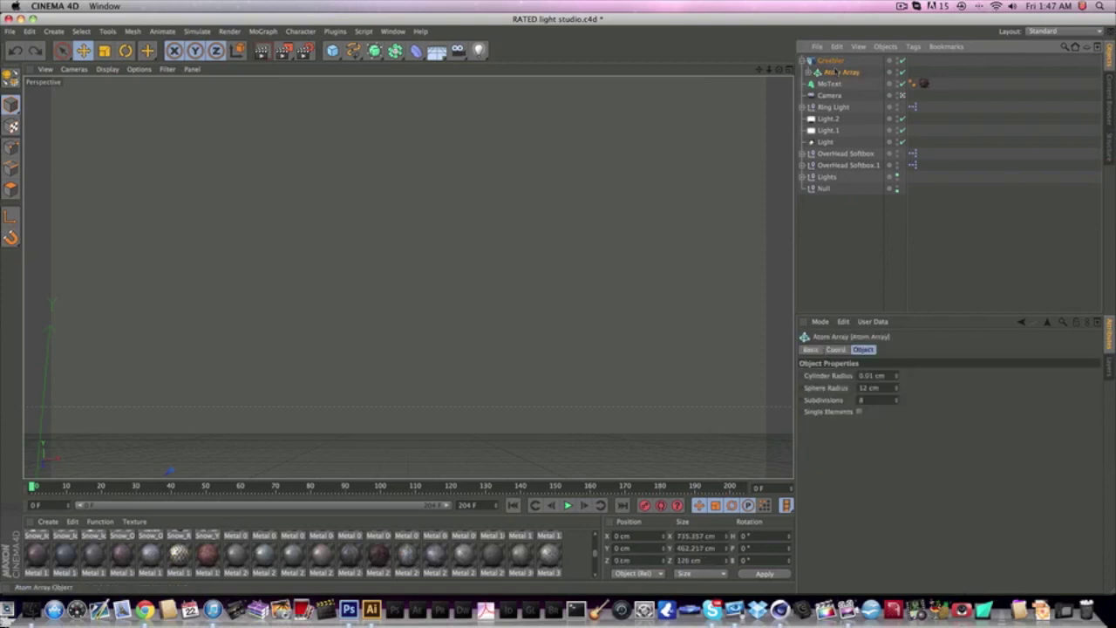
{"action": "key", "text": "super+z"}
{"action": "key", "text": "super+z"}
{"action": "key", "text": "super+z"}
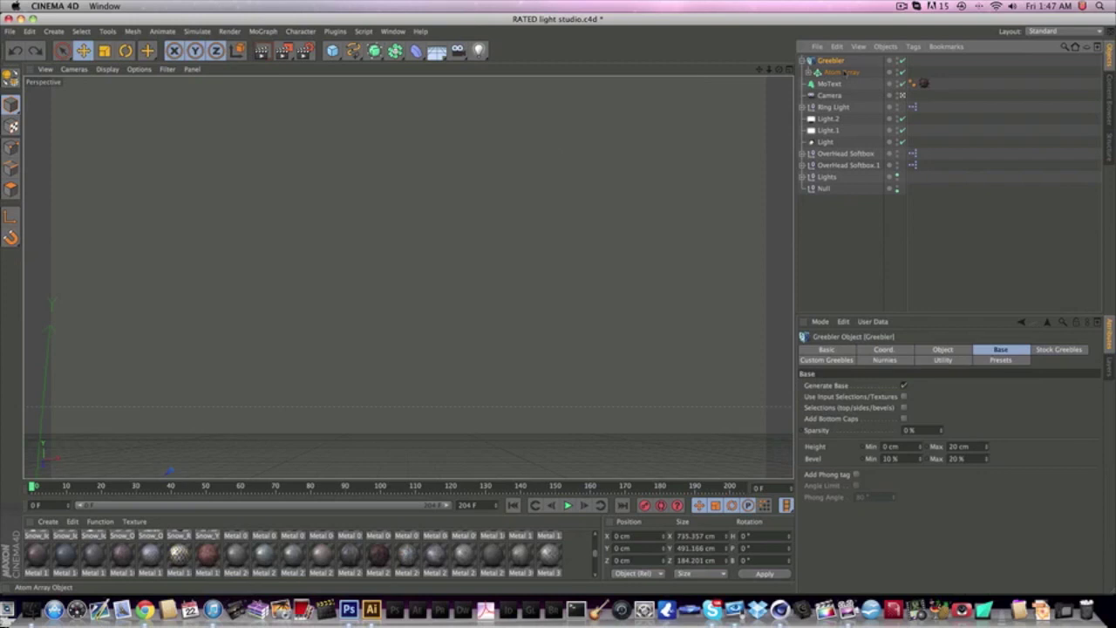
{"action": "left_click", "coordinate": [844, 72]}
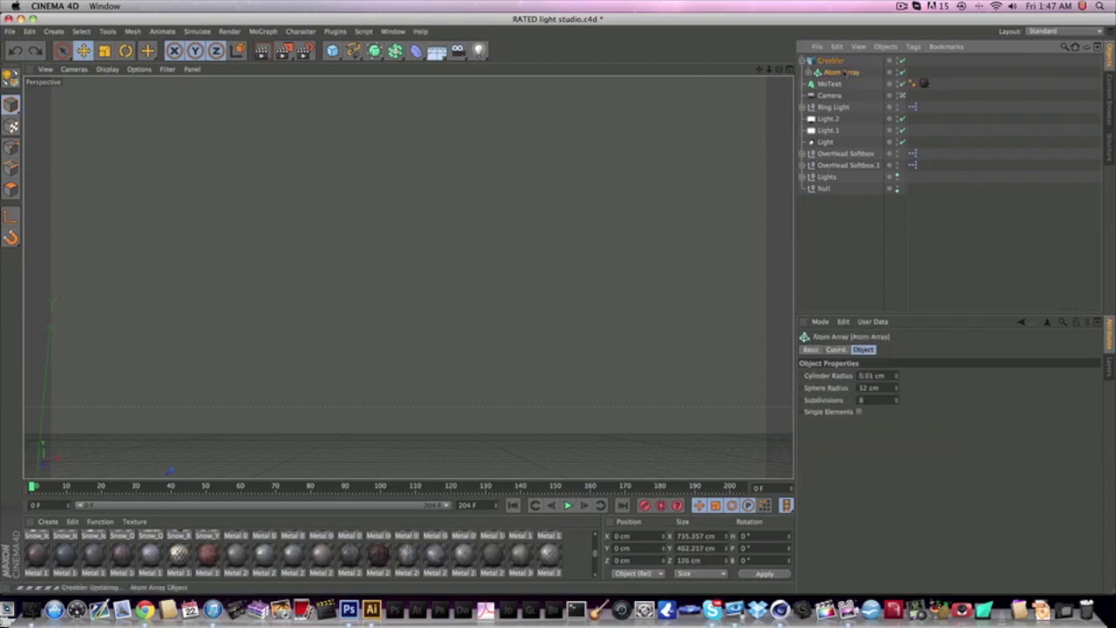
{"action": "key", "text": "super+z"}
{"action": "key", "text": "super+z"}
Make the Atom Array a child of the Greebler again and select the Greebler
{"action": "left_click", "coordinate": [843, 72]}
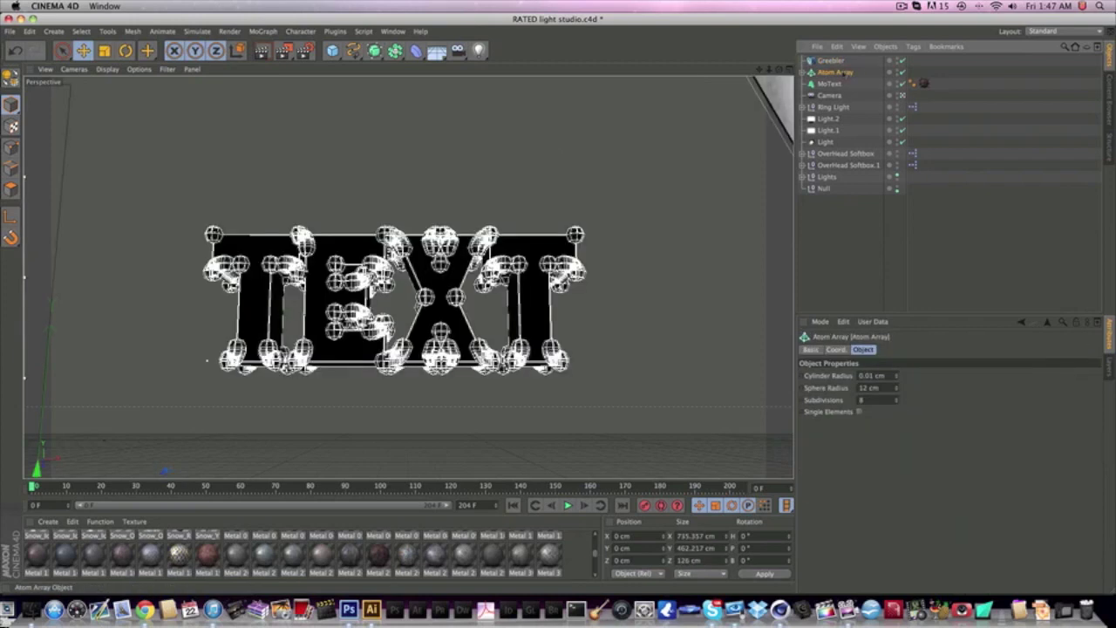
{"action": "left_click", "coordinate": [829, 61]}
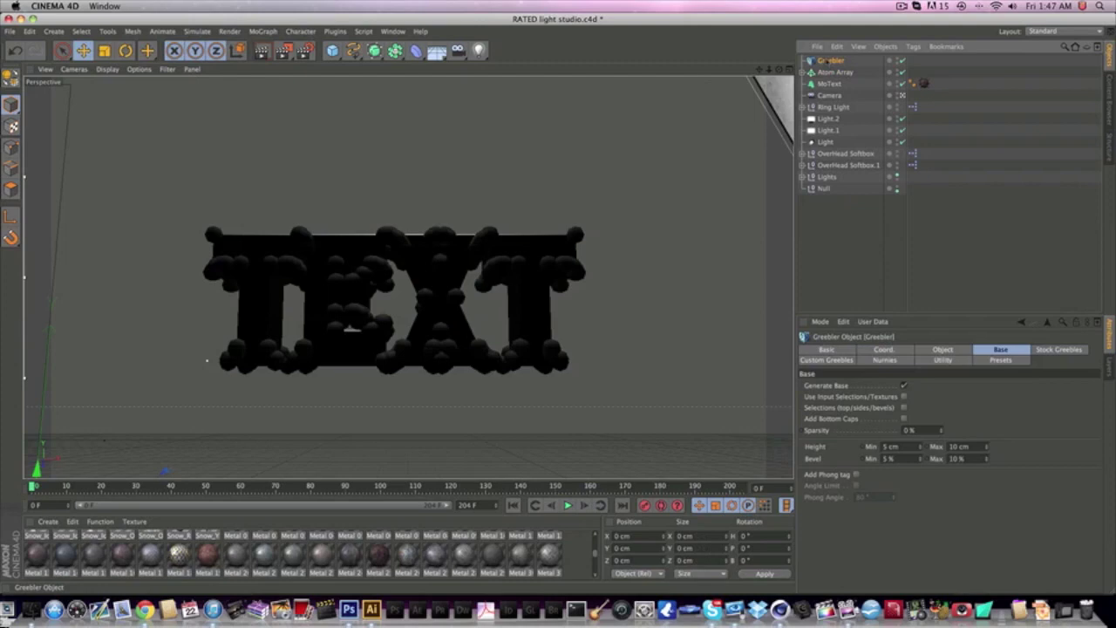
{"action": "left_click_drag", "start_coordinate": [830, 65], "coordinate": [830, 61]}
{"action": "left_click", "coordinate": [829, 61]}
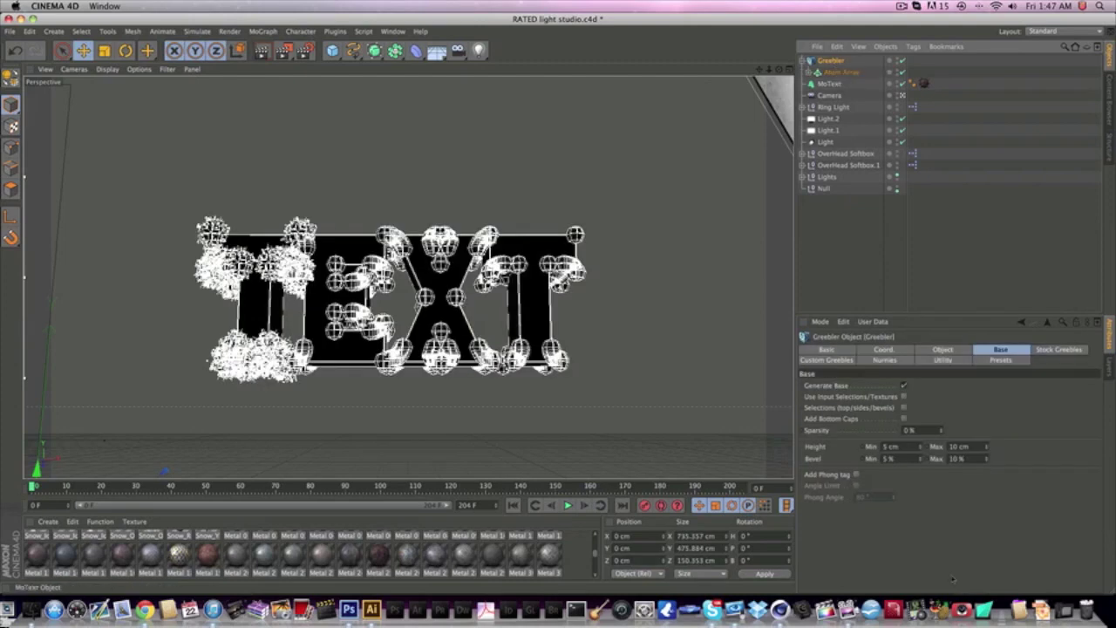
Set the Greebler's bevel range to 20% minimum and 30% maximum
{"action": "double_click", "coordinate": [970, 457]}
{"action": "type", "text": "30"}
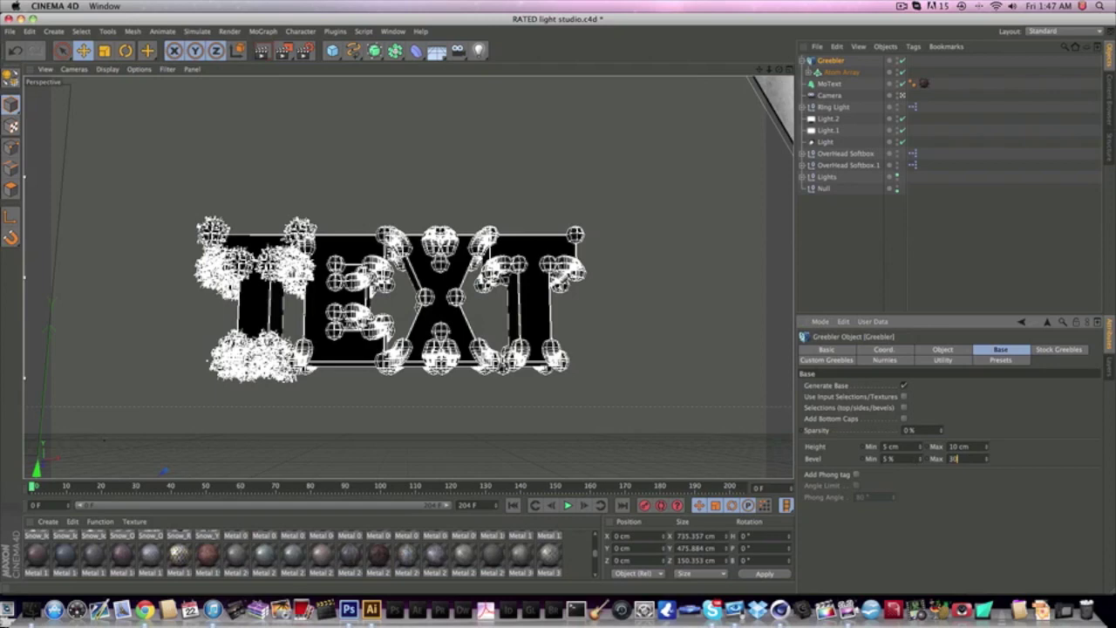
{"action": "key", "text": "shift+Tab"}
{"action": "type", "text": "20"}
{"action": "key", "text": "Return"}
Set the Greebler's height range to 0 cm minimum and 20 cm maximum, trying a 30 cm maximum first
{"action": "left_click", "coordinate": [890, 446]}
{"action": "type", "text": "0"}
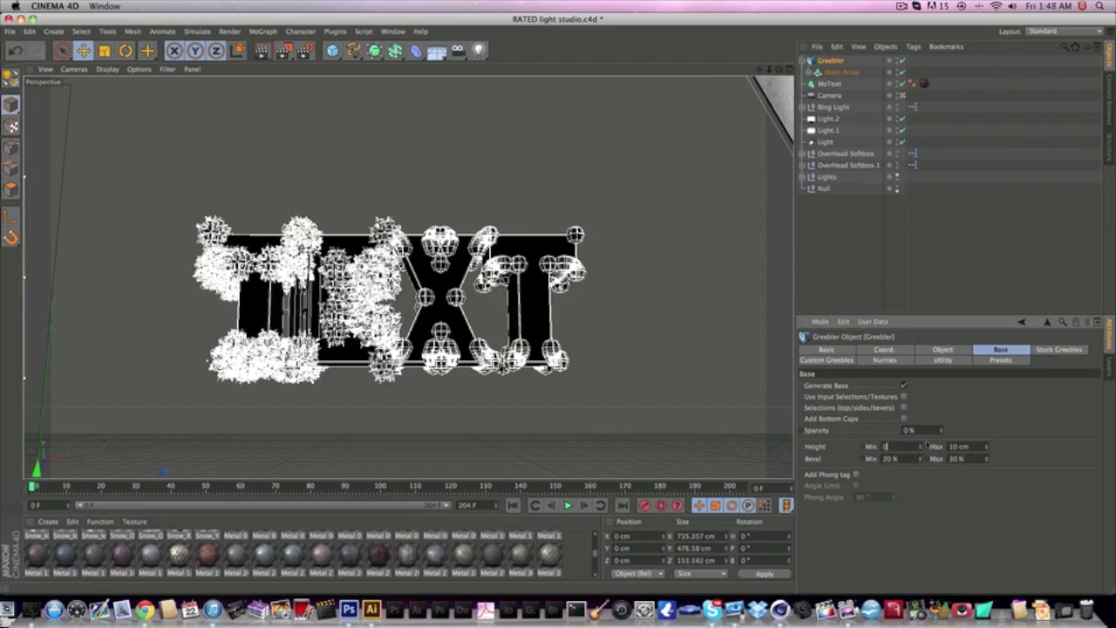
{"action": "key", "text": "Tab"}
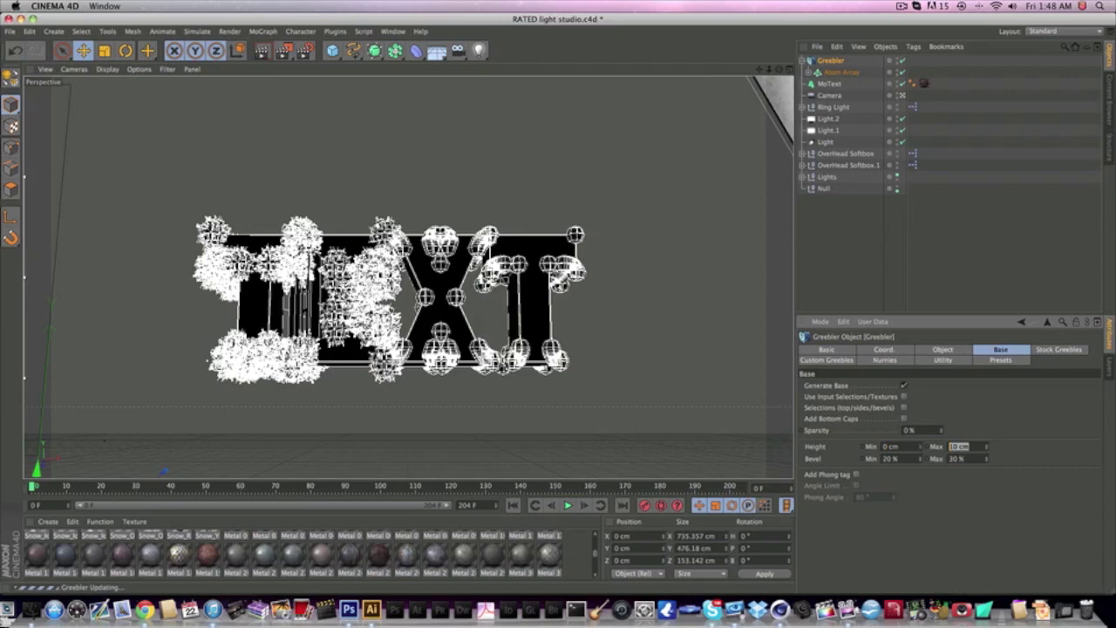
{"action": "type", "text": "30"}
{"action": "key", "text": "Return"}
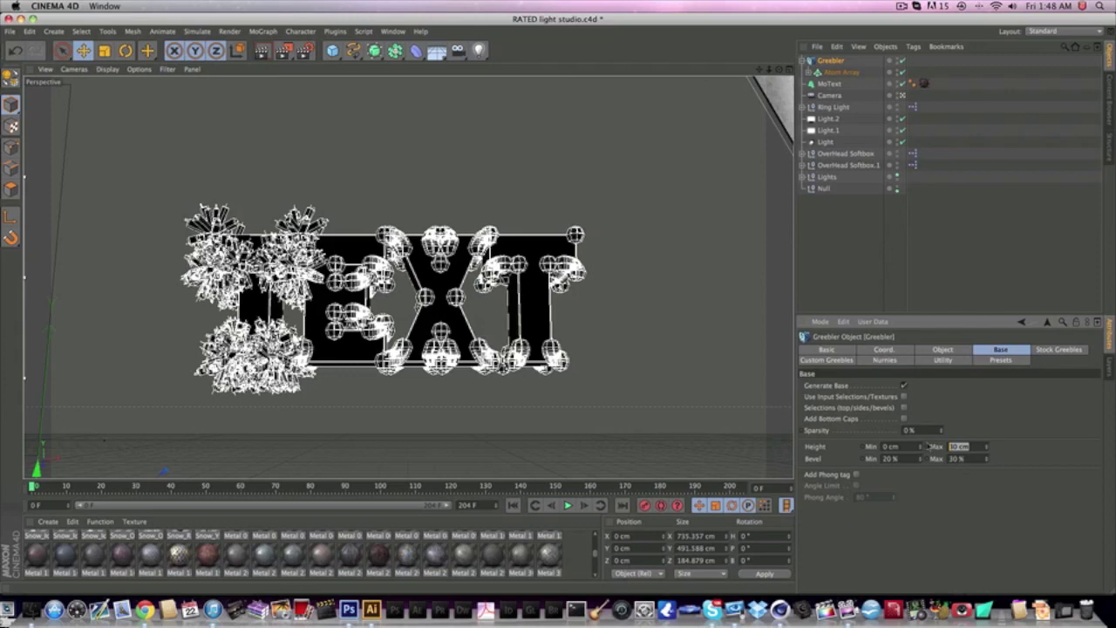
{"action": "type", "text": "20"}
{"action": "key", "text": "Return"}
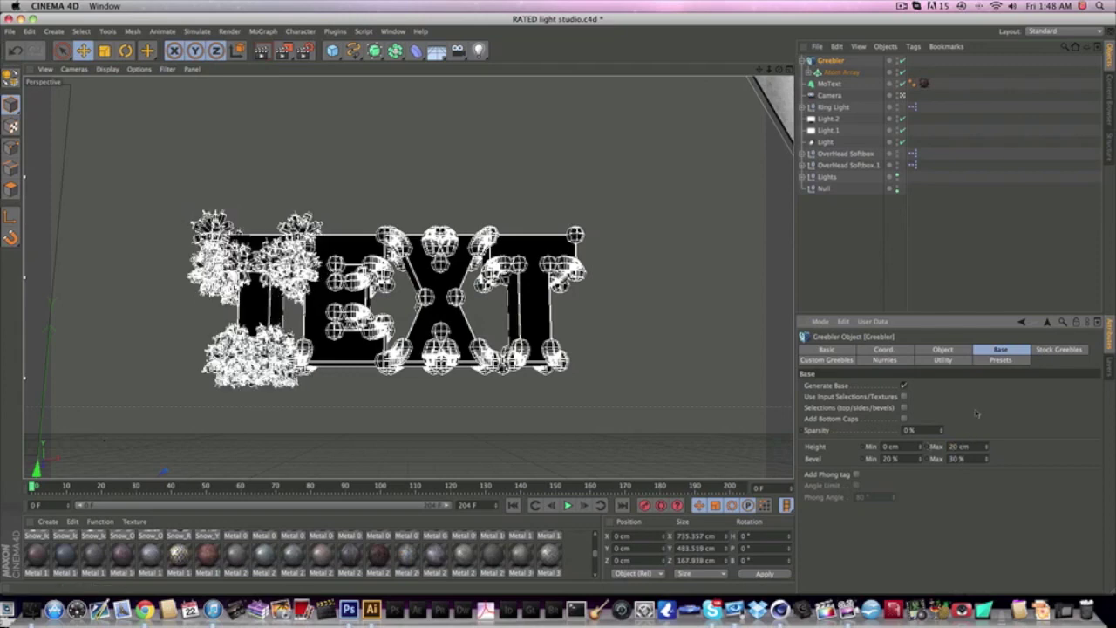
Set the Greebler's maximum bevel to 50% and collapse its hierarchy in the object list
{"action": "left_click", "coordinate": [957, 459]}
{"action": "type", "text": "50"}
{"action": "key", "text": "Return"}
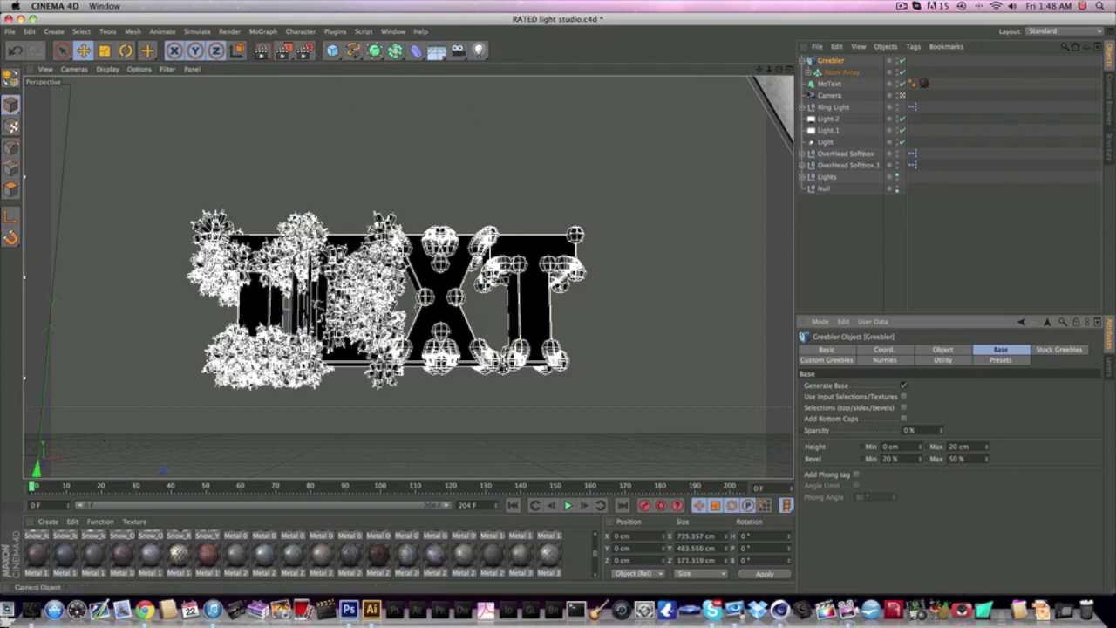
{"action": "left_click", "coordinate": [789, 69]}
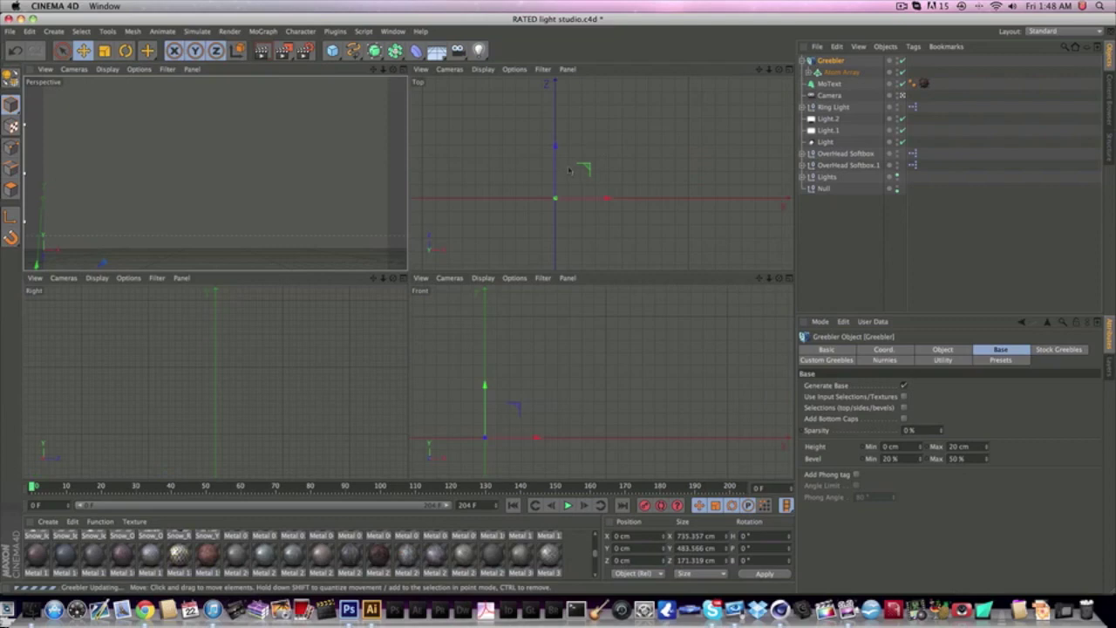
{"action": "left_click", "coordinate": [404, 69]}
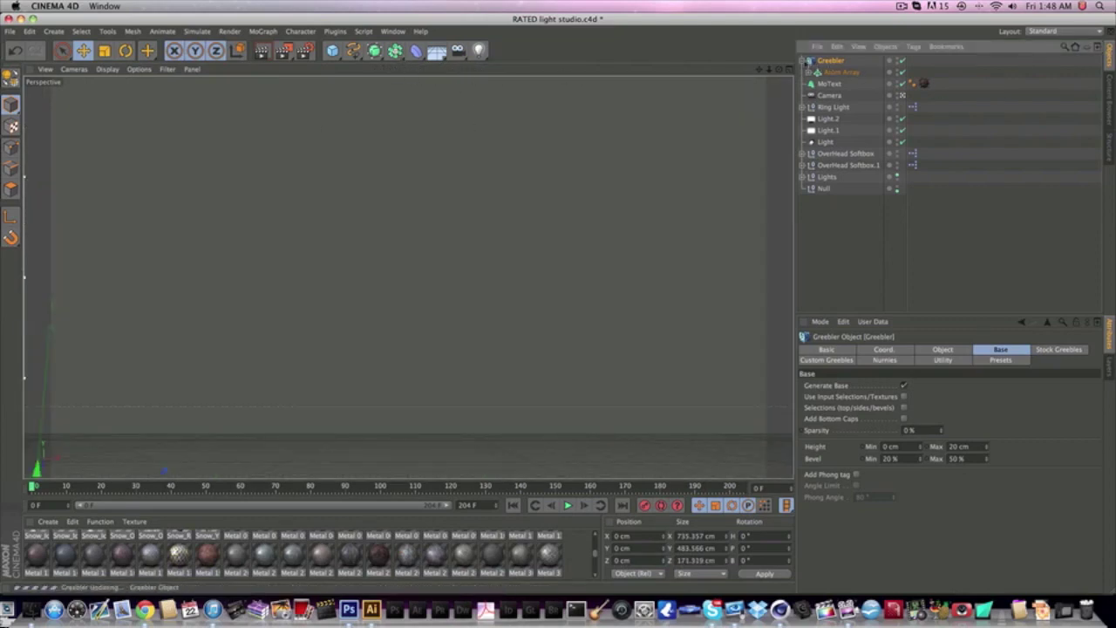
{"action": "left_click", "coordinate": [802, 60]}
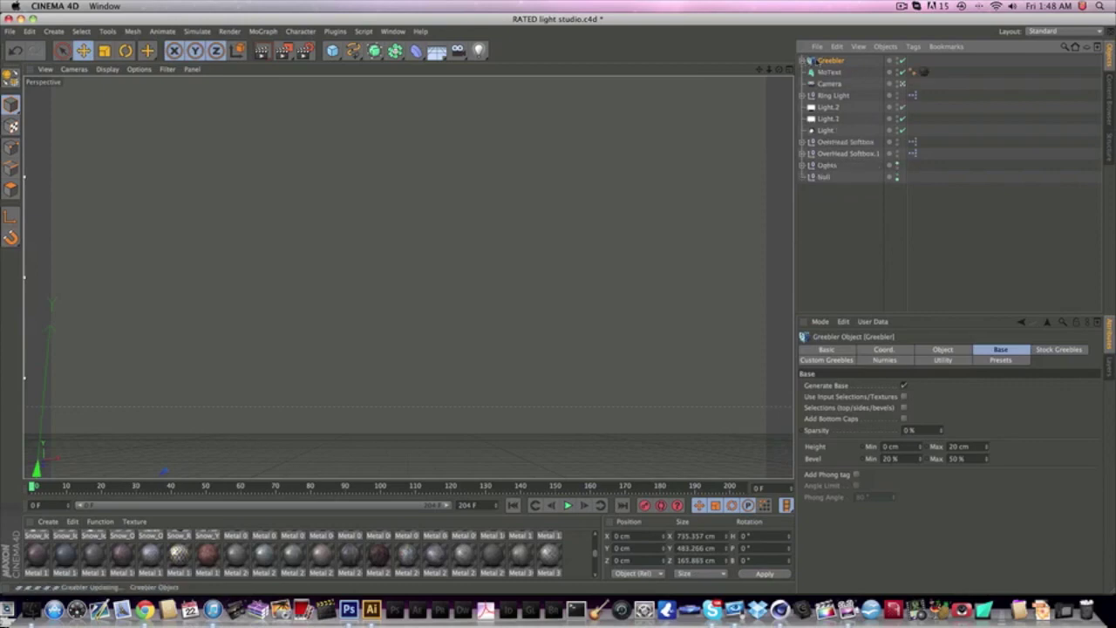
Switch to Photoshop and delete Layer 1 and Layer 2 from the Untitled-1 document
{"action": "left_click", "coordinate": [348, 608]}
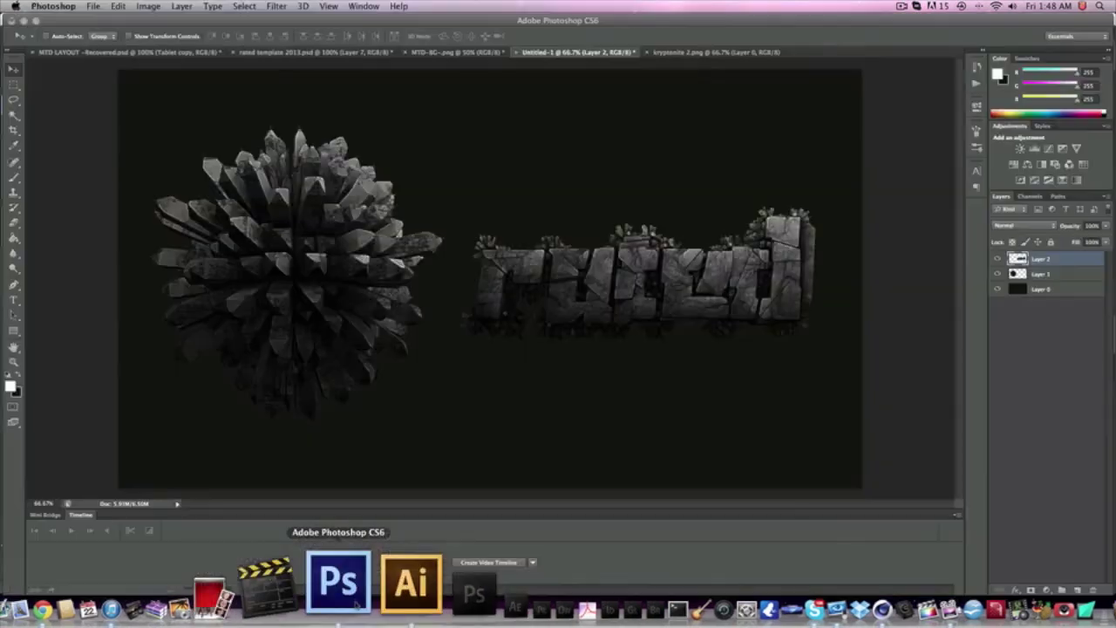
{"action": "left_click_drag", "start_coordinate": [747, 282], "coordinate": [747, 297]}
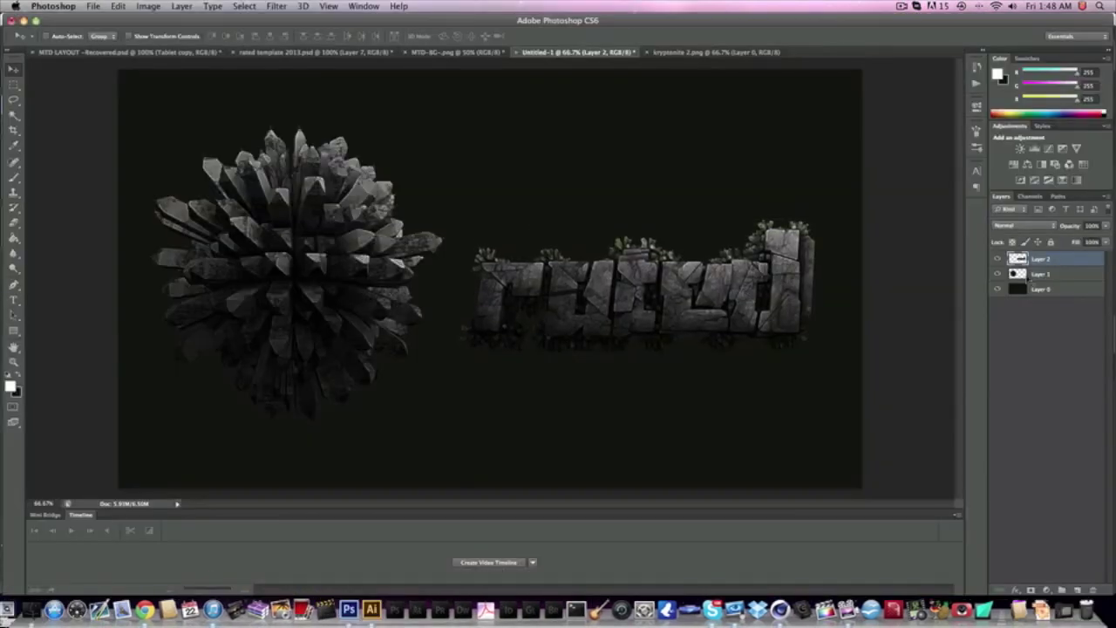
{"action": "left_click", "coordinate": [1048, 275], "text": "shift"}
{"action": "key", "text": "Delete"}
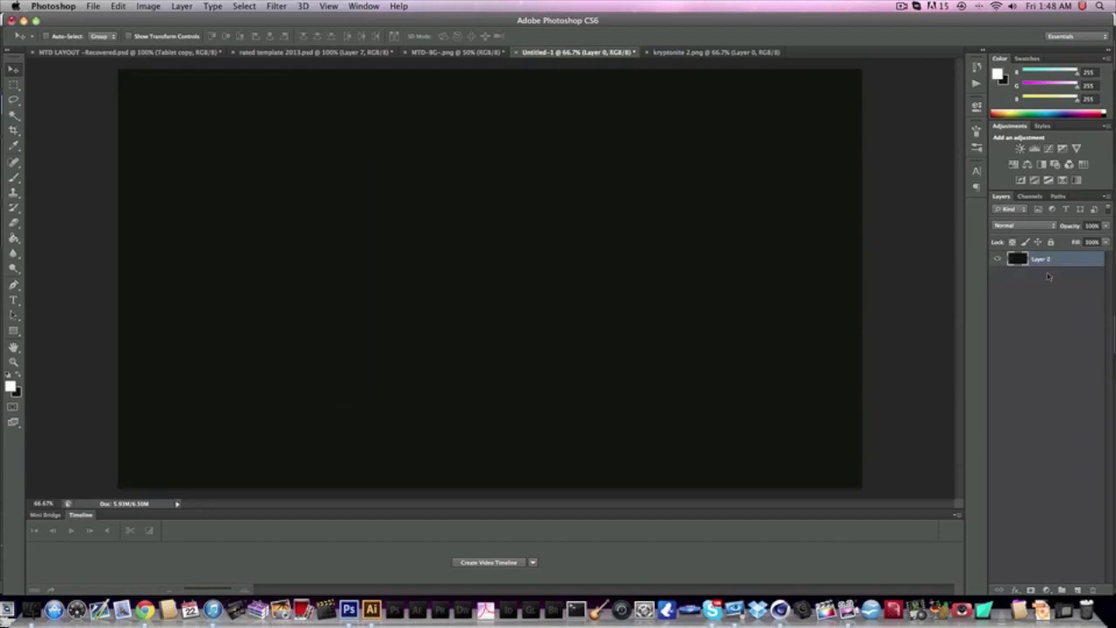
Copy the stone text render from kryptonite 2.png into the Untitled-1 document and place it in the upper half of the canvas
{"action": "left_click", "coordinate": [667, 52]}
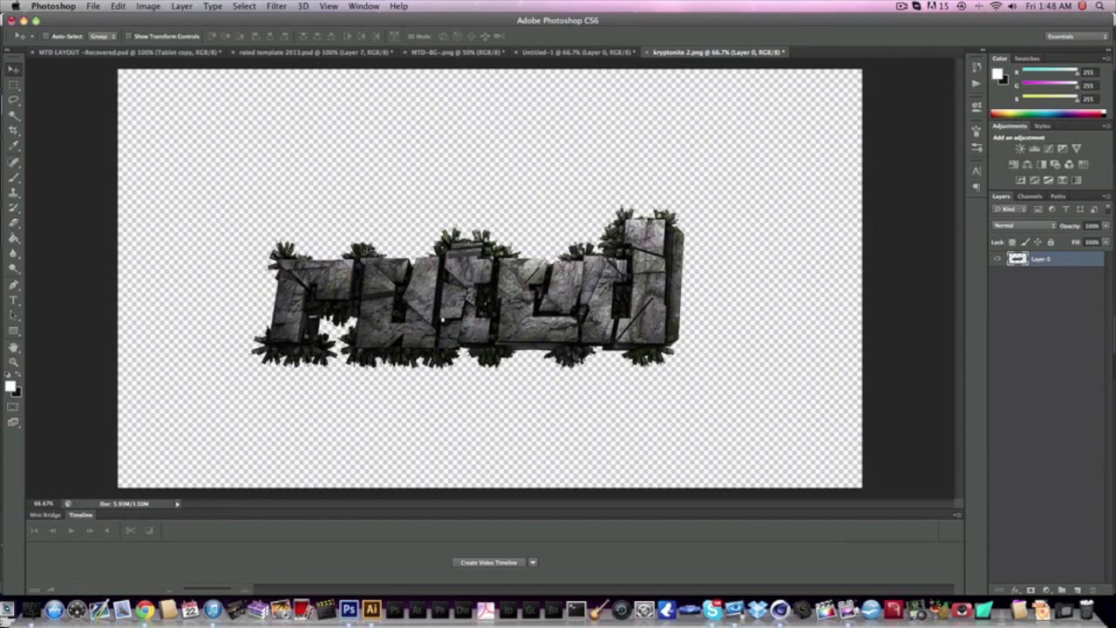
{"action": "left_click_drag", "start_coordinate": [467, 342], "coordinate": [552, 275]}
{"action": "left_click_drag", "start_coordinate": [573, 225], "coordinate": [572, 206]}
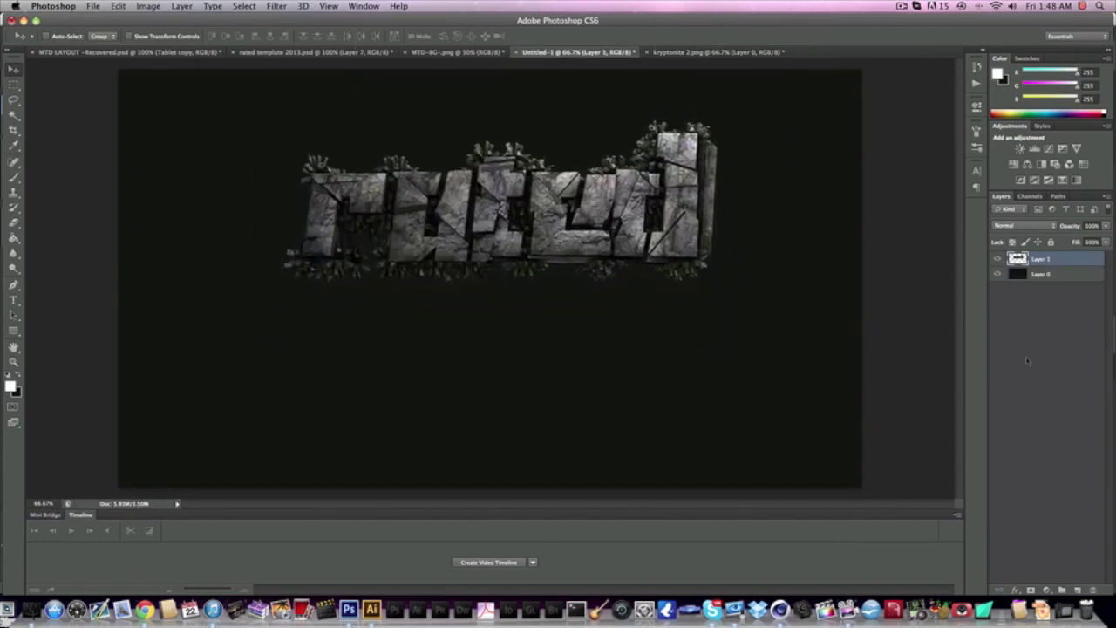
Add a Gradient Overlay to the stone text layer with Overlay blend mode and 75% opacity
{"action": "left_click", "coordinate": [1015, 591]}
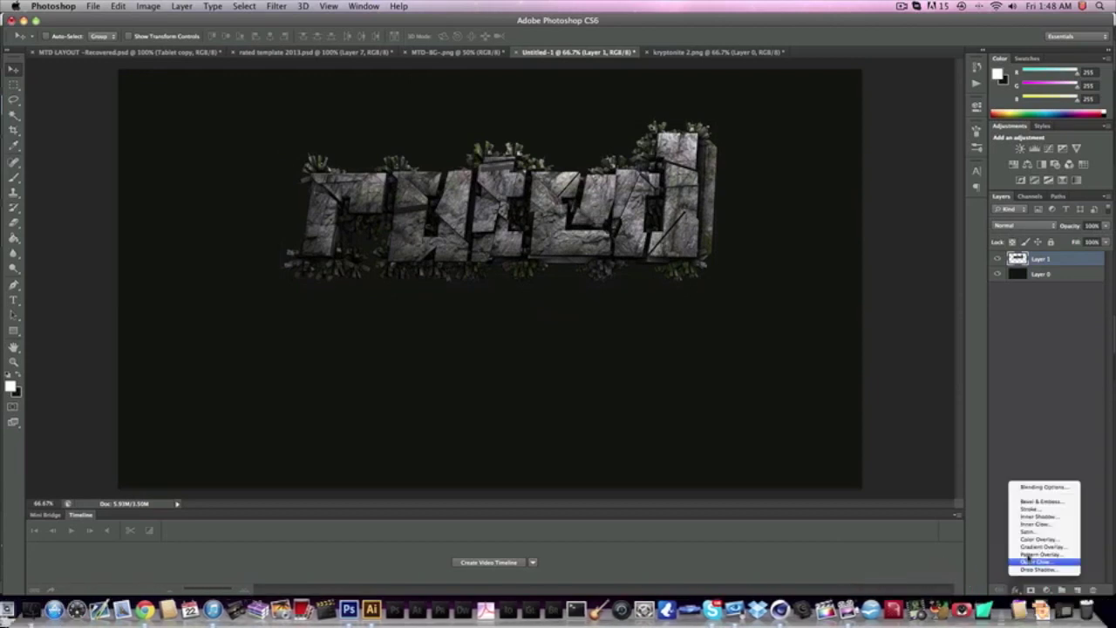
{"action": "left_click", "coordinate": [1035, 549]}
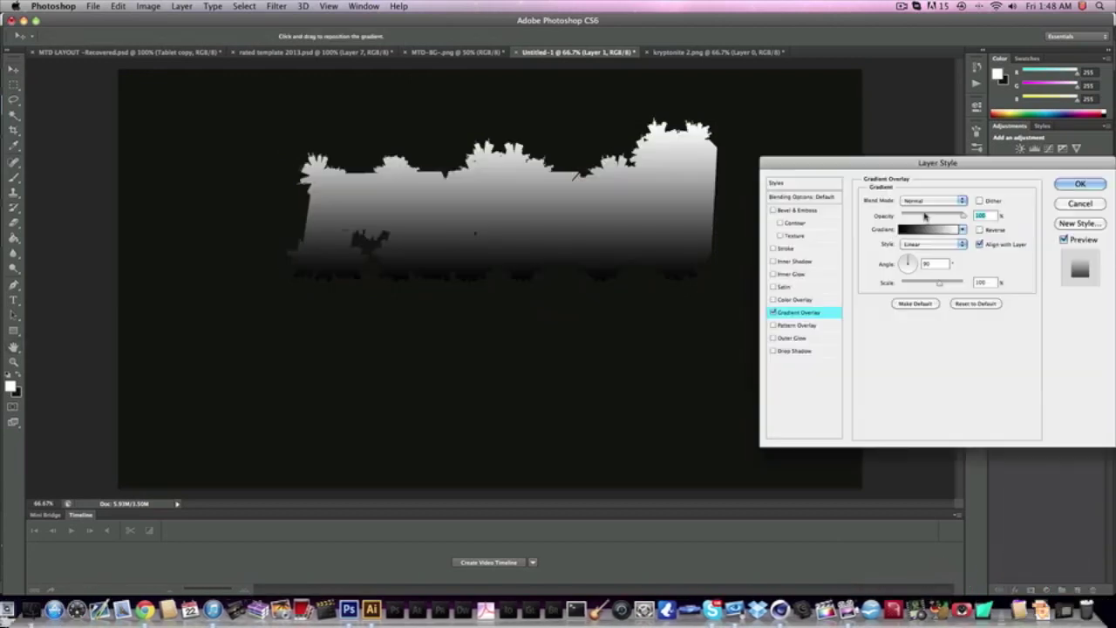
{"action": "left_click", "coordinate": [926, 202]}
{"action": "left_click", "coordinate": [929, 312]}
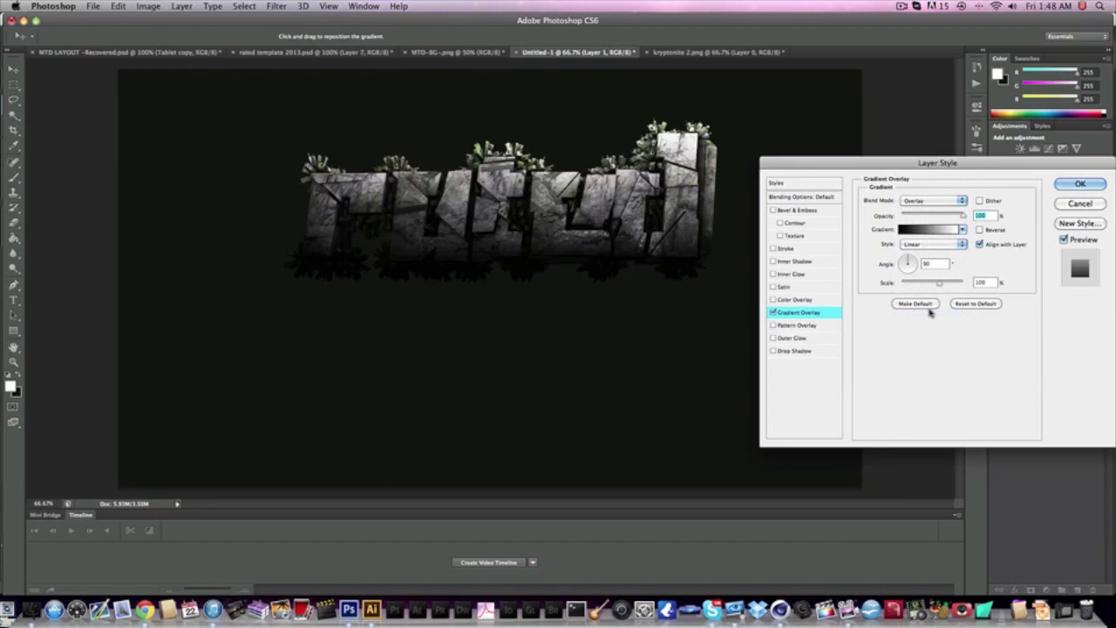
{"action": "left_click_drag", "start_coordinate": [635, 282], "coordinate": [634, 300]}
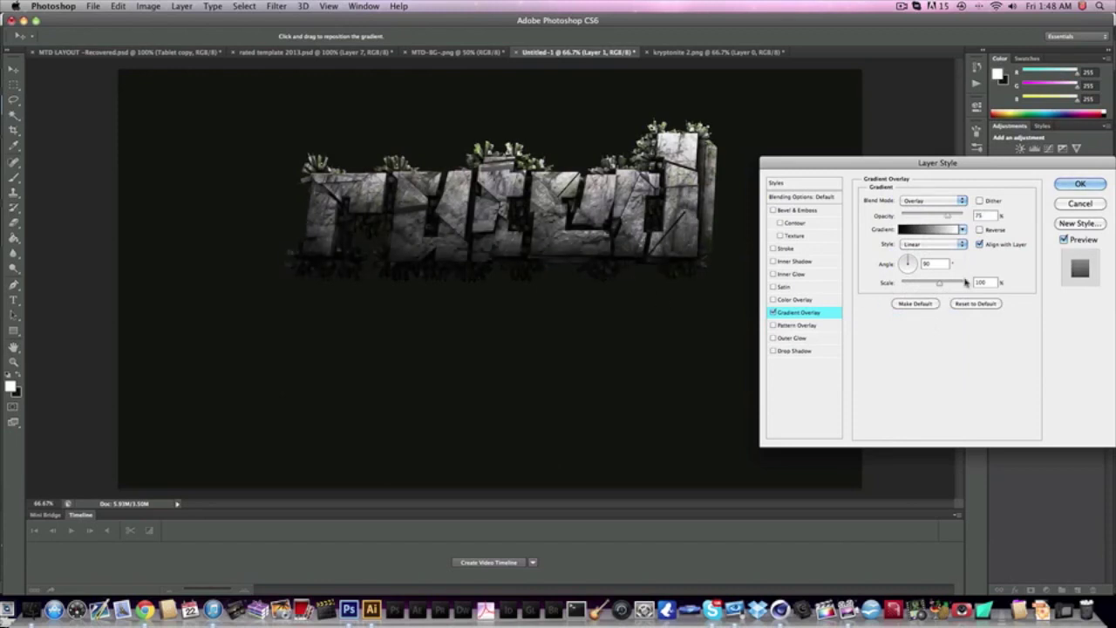
{"action": "key", "text": "Return"}
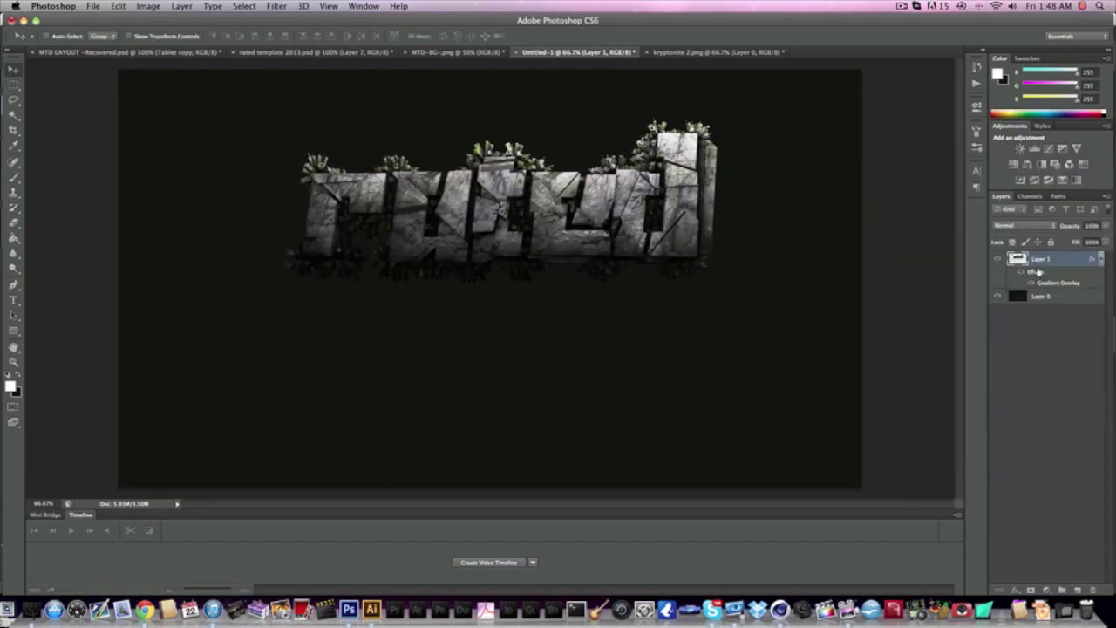
Rasterize the stone text's layer style and shift the text slightly lower on the canvas
{"action": "right_click", "coordinate": [1043, 265]}
{"action": "left_click", "coordinate": [916, 282]}
{"action": "left_click_drag", "start_coordinate": [511, 145], "coordinate": [495, 169]}
{"action": "left_click", "coordinate": [288, 8]}
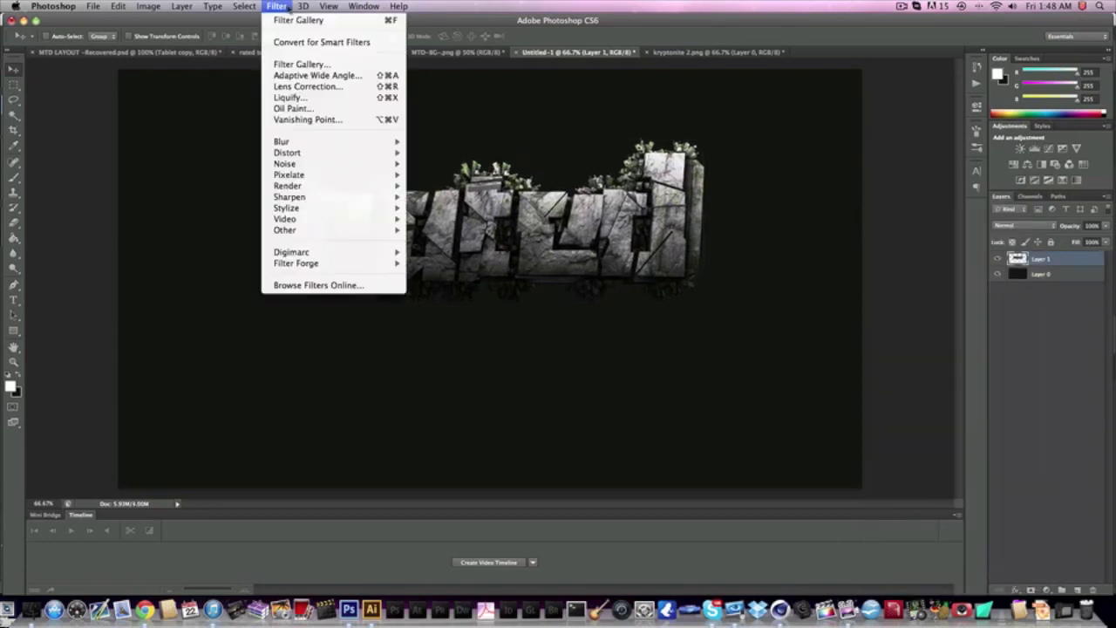
{"action": "left_click", "coordinate": [294, 63]}
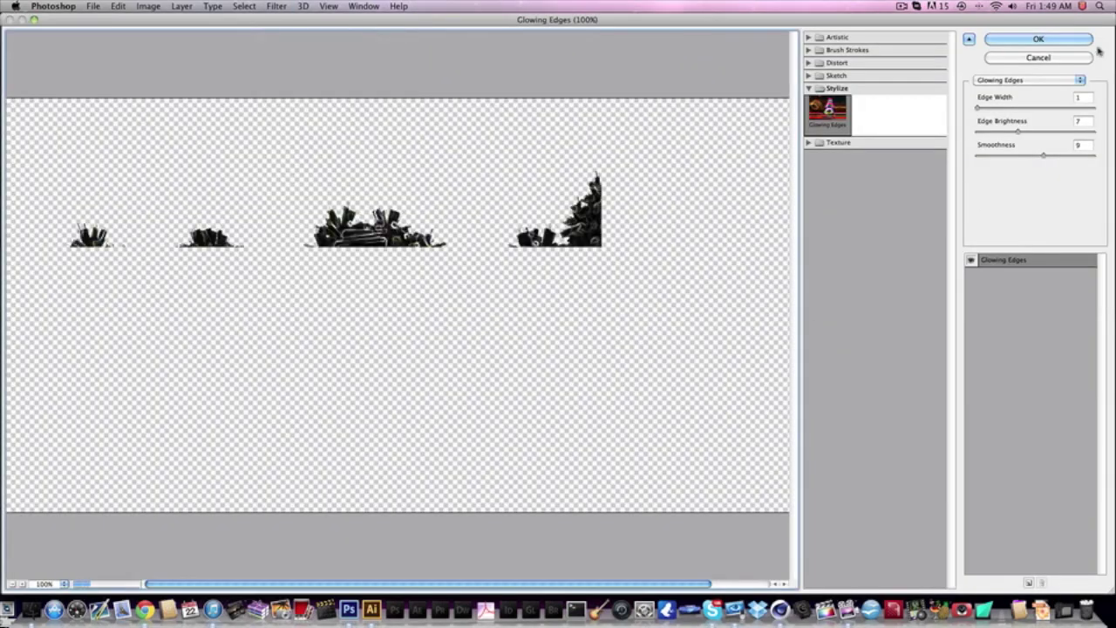
{"action": "left_click", "coordinate": [1047, 66]}
Duplicate the stone text layer and apply Glowing Edges to the copy with edge width 1, brightness 7 and smoothness 9
{"action": "key", "text": "super+j"}
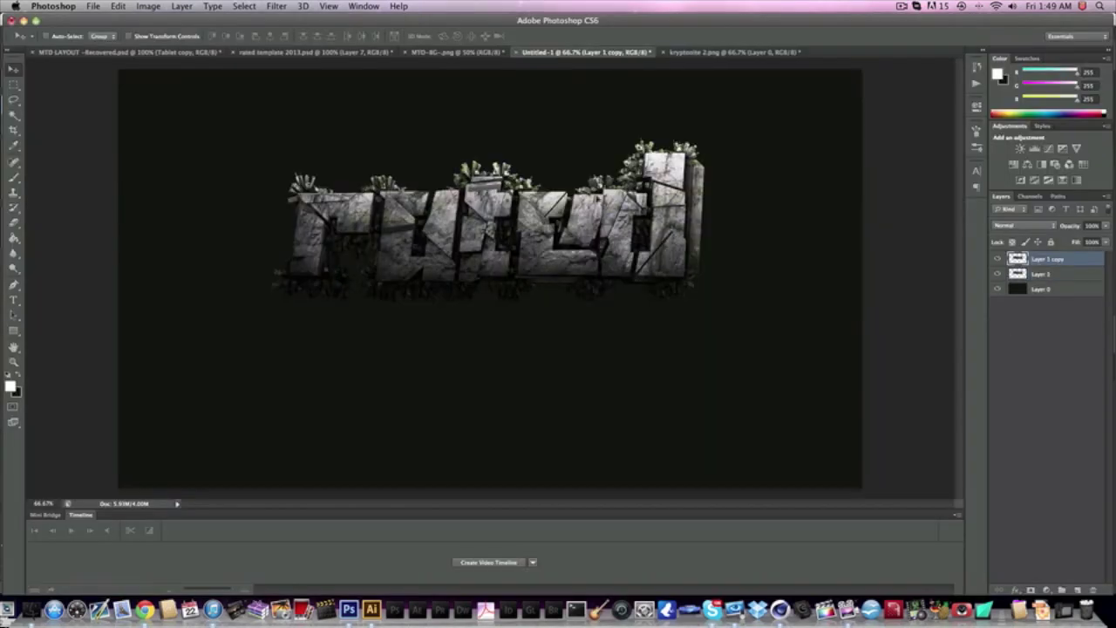
{"action": "left_click", "coordinate": [277, 7]}
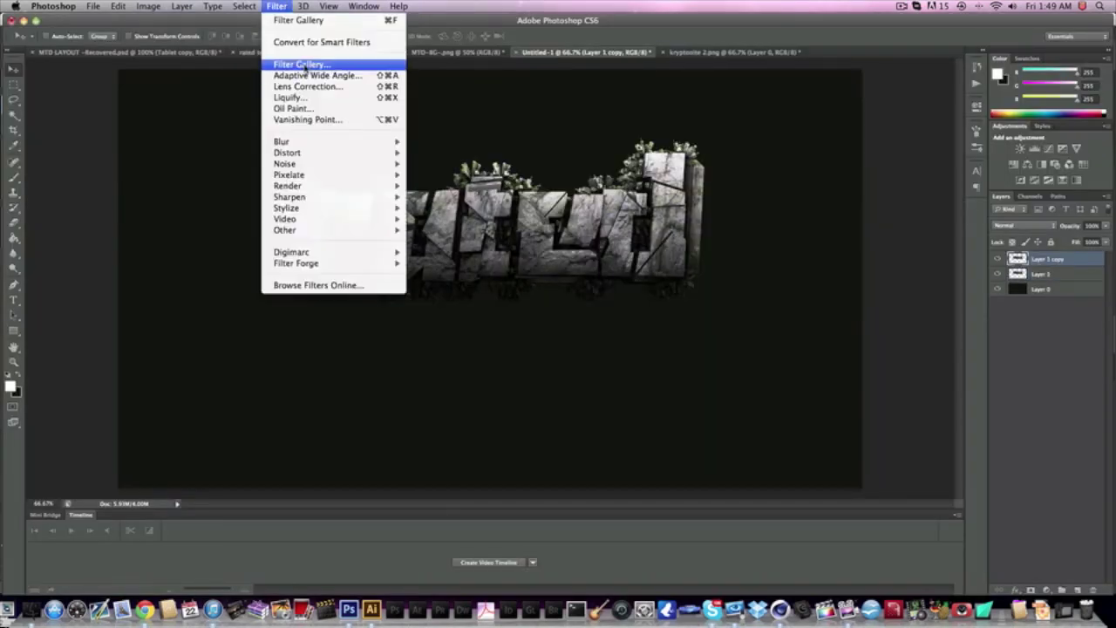
{"action": "left_click", "coordinate": [295, 64]}
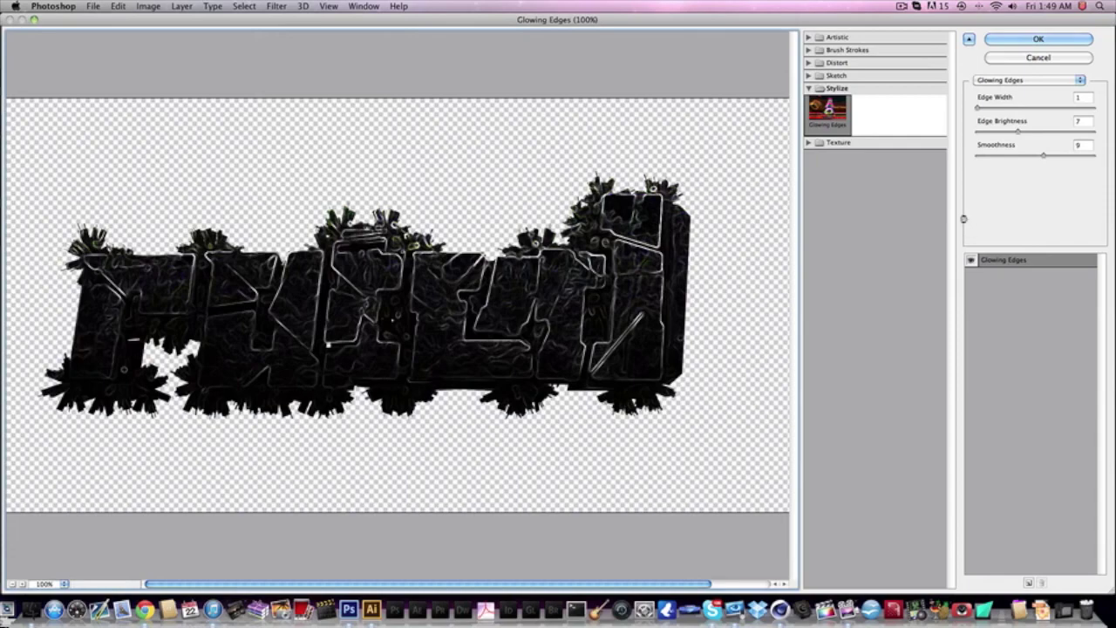
{"action": "key", "text": "Return"}
Set the opacity of the stone text's Glowing Edges copy to 40%
{"action": "left_click", "coordinate": [1090, 225]}
{"action": "type", "text": "40"}
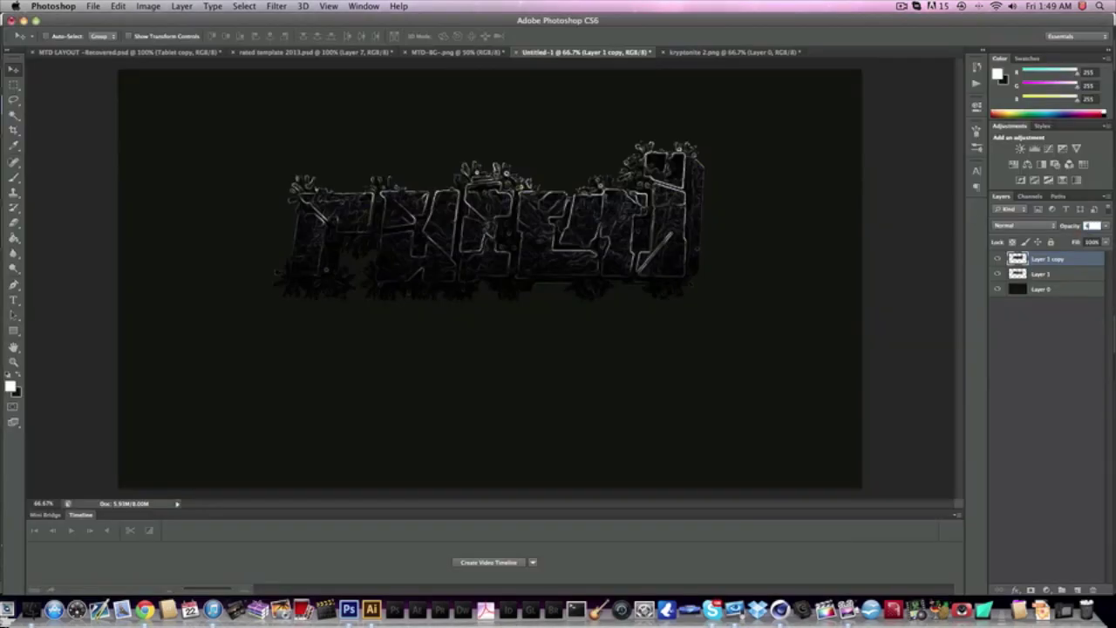
{"action": "key", "text": "Return"}
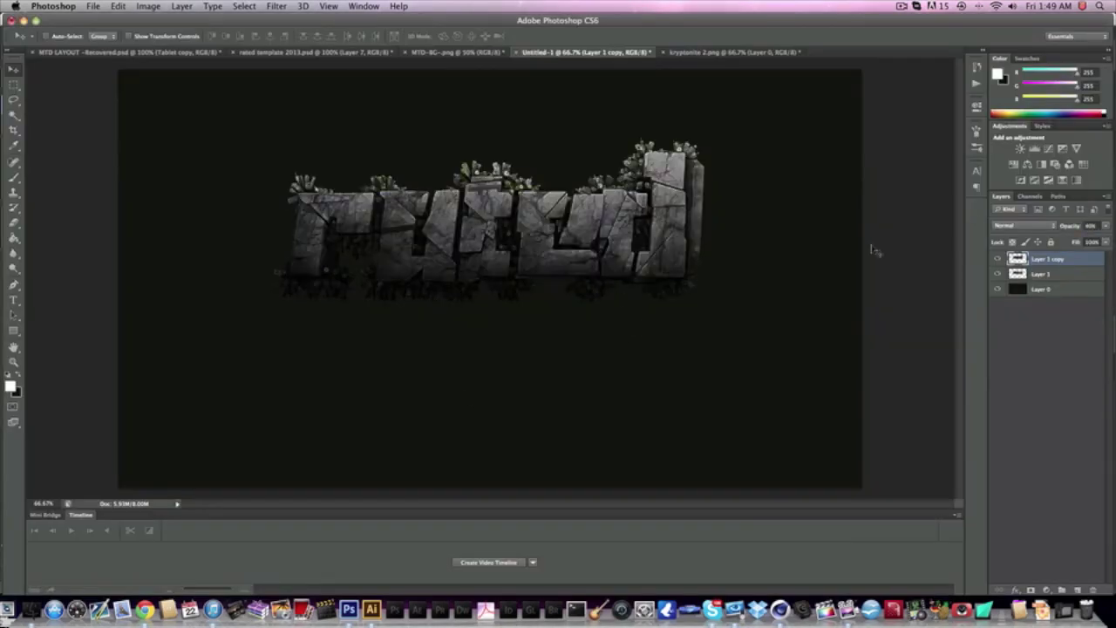
Merge the Glowing Edges copy with the original stone text layer and move the text higher on the canvas
{"action": "right_click", "coordinate": [1046, 260]}
{"action": "left_click", "coordinate": [941, 431]}
{"action": "left_click_drag", "start_coordinate": [669, 246], "coordinate": [683, 190]}
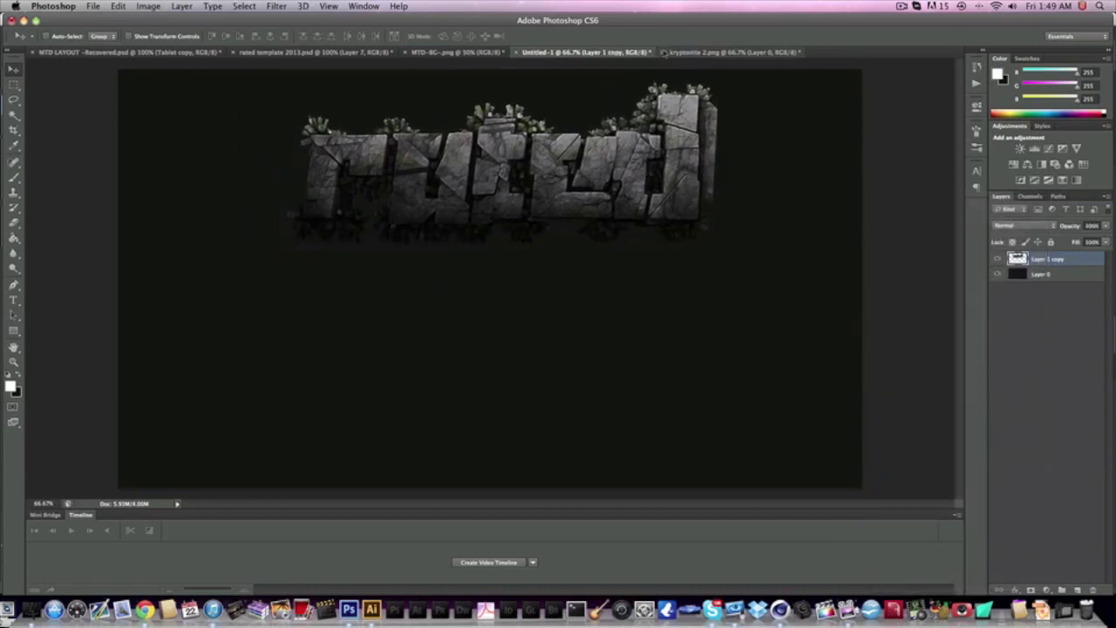
Close kryptonite 2.png without saving and open kryptonite 1.png from the Photoshop stuff folder
{"action": "left_click", "coordinate": [664, 52]}
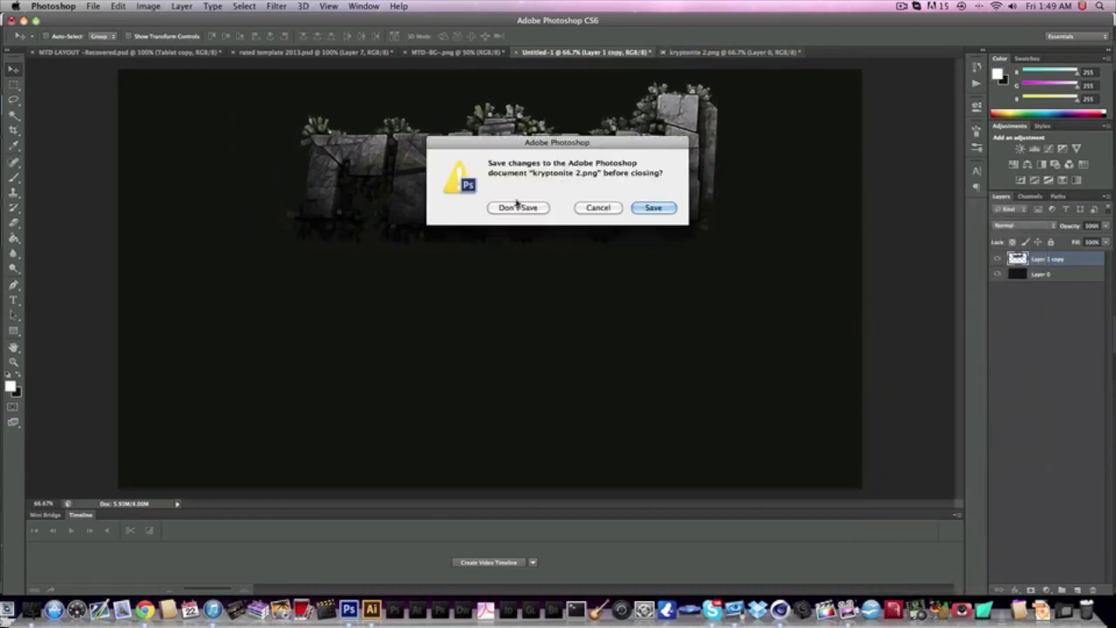
{"action": "left_click", "coordinate": [518, 208]}
{"action": "left_click", "coordinate": [91, 6]}
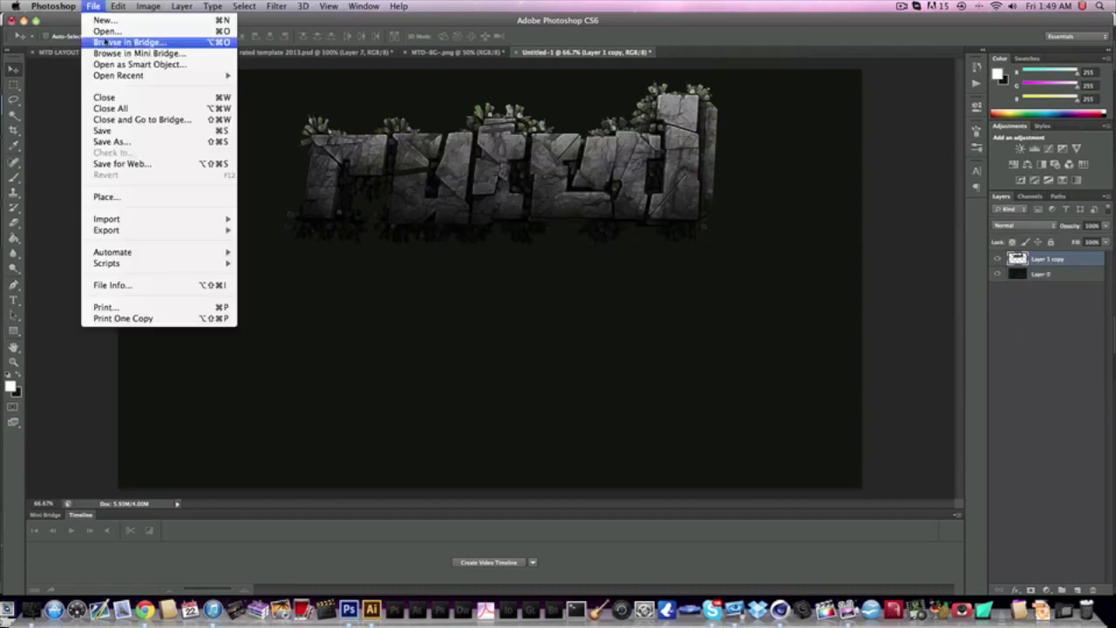
{"action": "left_click", "coordinate": [103, 32]}
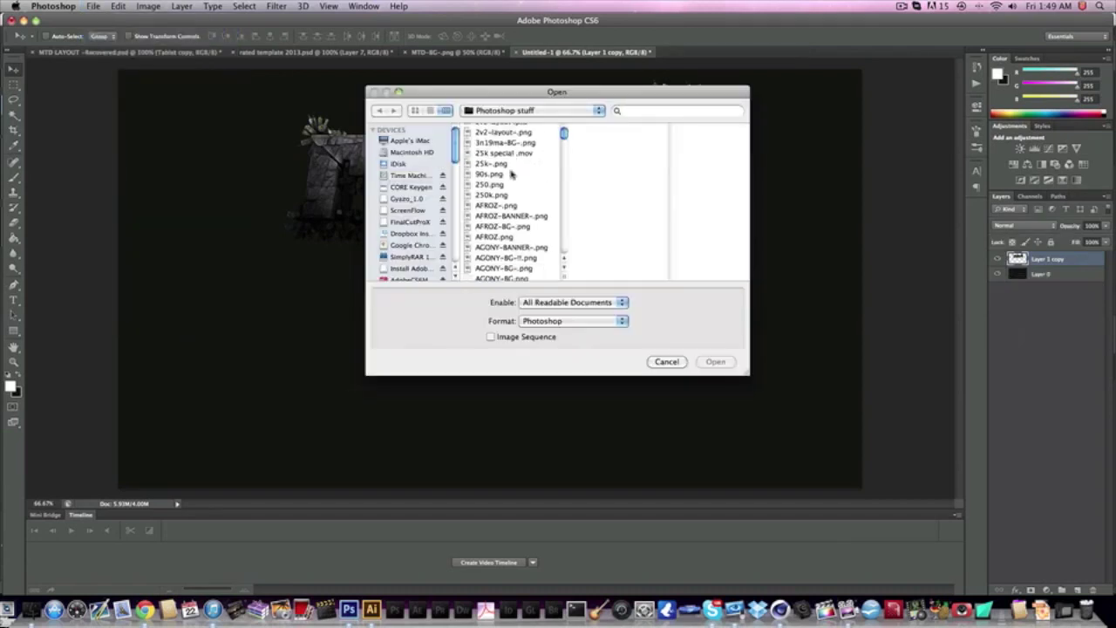
{"action": "scroll", "coordinate": [506, 196], "scroll_direction": "down", "scroll_amount": 15}
{"action": "scroll", "coordinate": [491, 194], "scroll_direction": "down", "scroll_amount": 15}
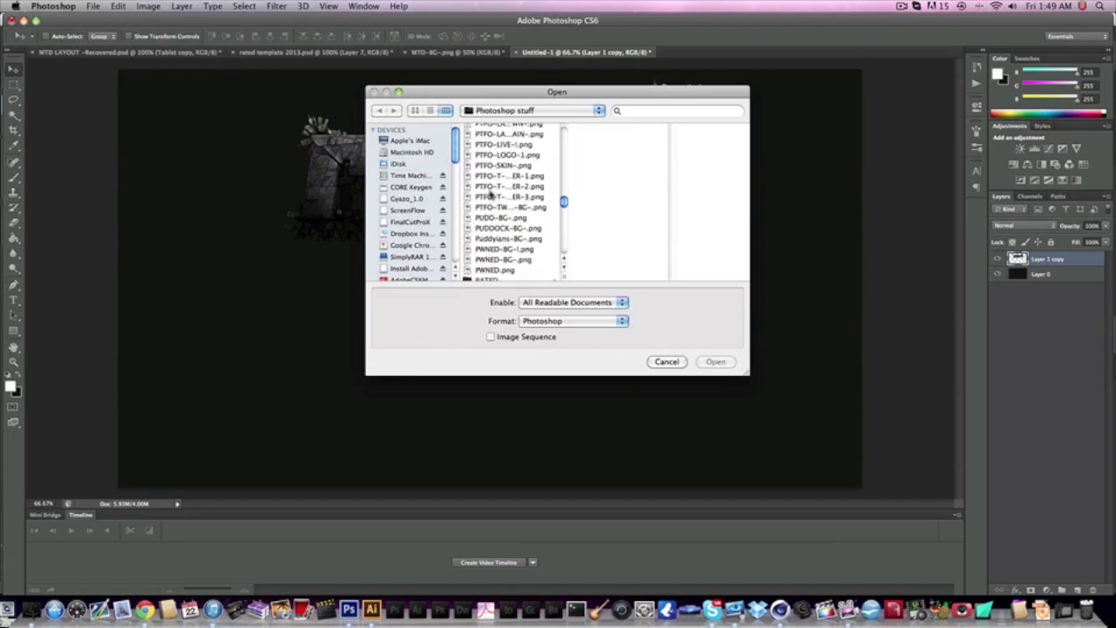
{"action": "scroll", "coordinate": [491, 195], "scroll_direction": "up", "scroll_amount": 10}
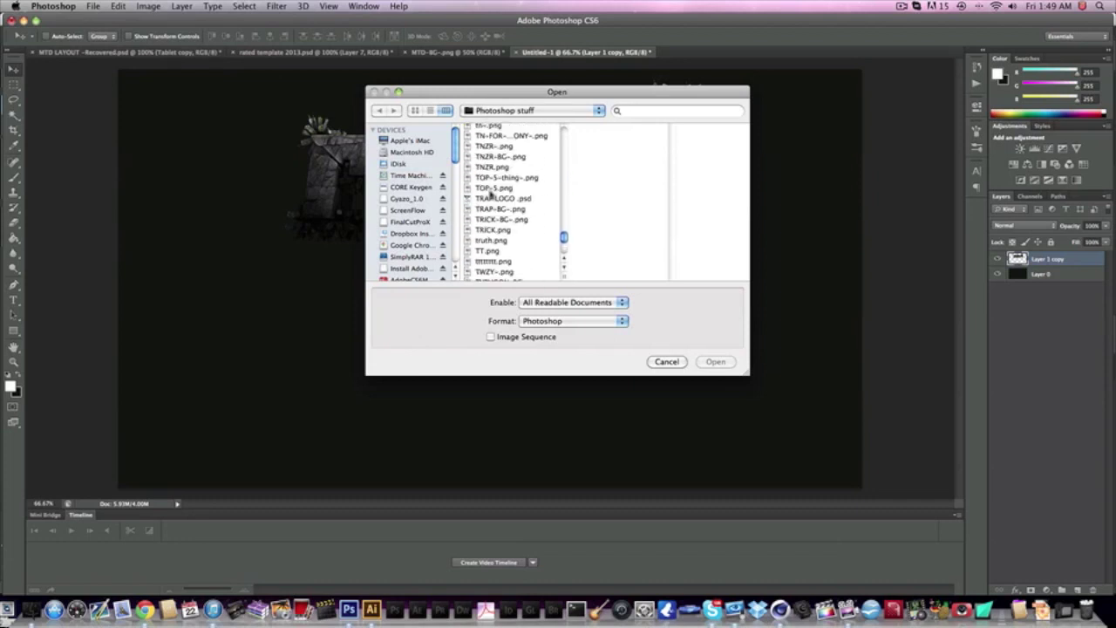
{"action": "scroll", "coordinate": [491, 194], "scroll_direction": "up", "scroll_amount": 15}
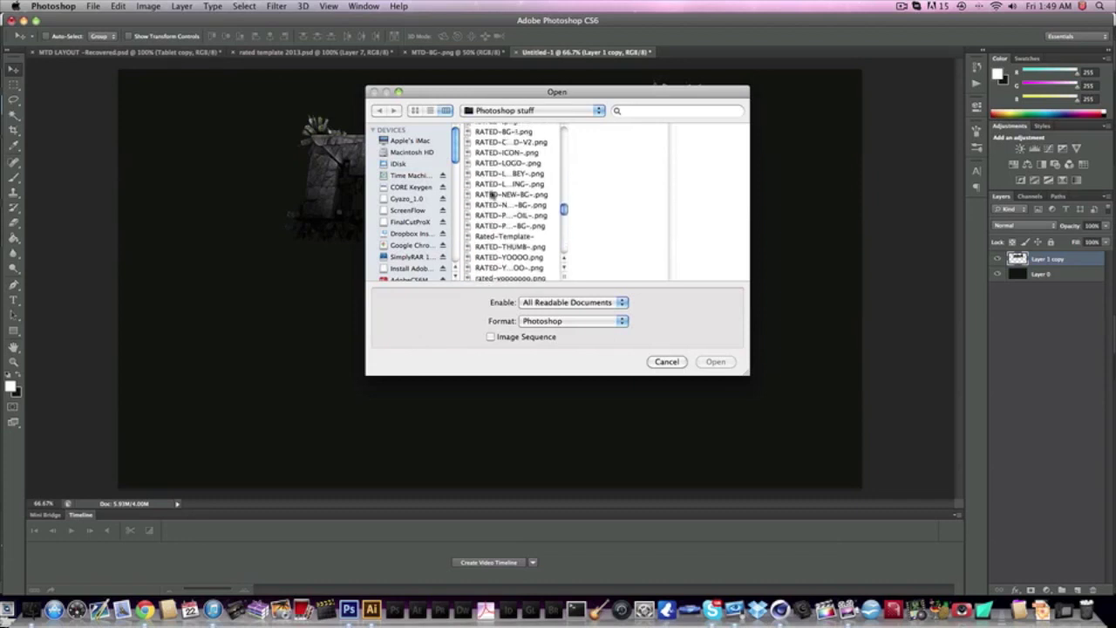
{"action": "scroll", "coordinate": [491, 194], "scroll_direction": "up", "scroll_amount": 6}
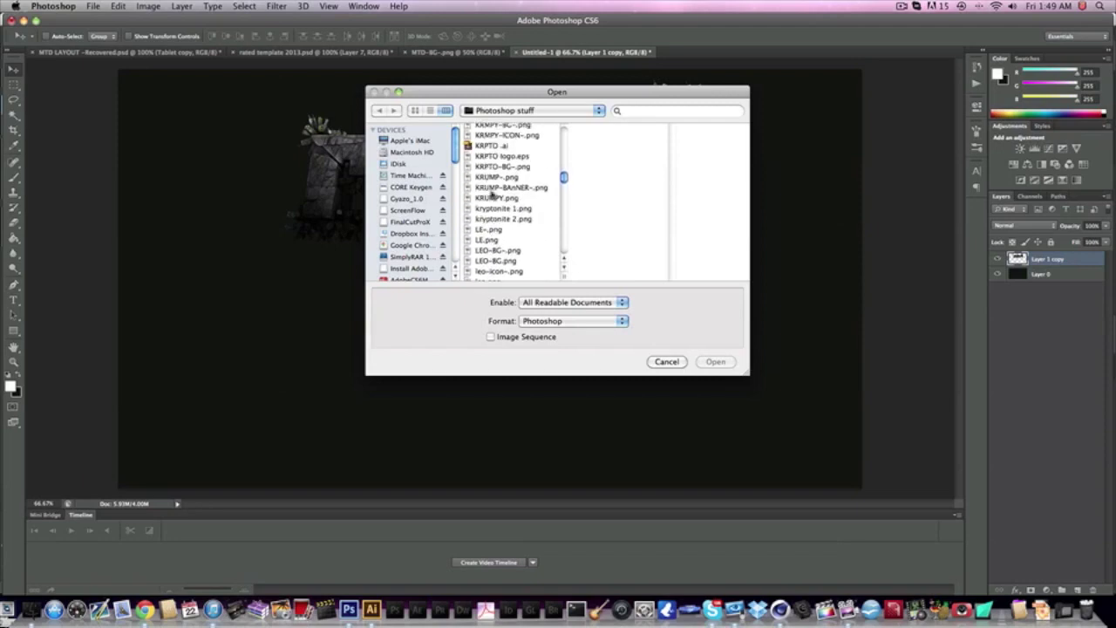
{"action": "scroll", "coordinate": [491, 194], "scroll_direction": "up", "scroll_amount": 3}
{"action": "scroll", "coordinate": [491, 195], "scroll_direction": "down", "scroll_amount": 4}
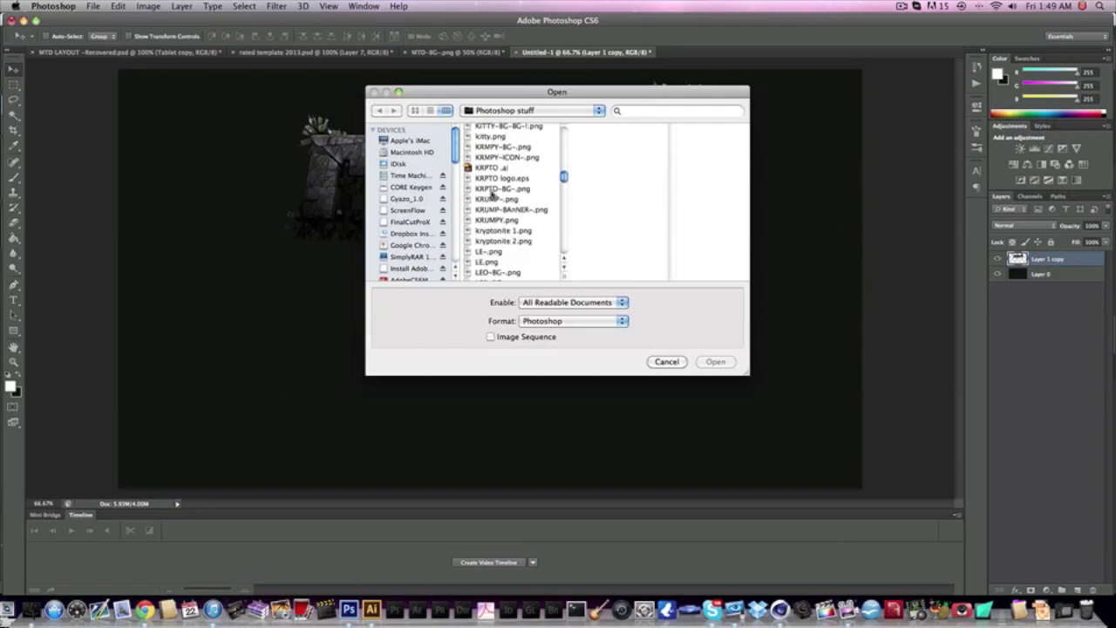
{"action": "double_click", "coordinate": [511, 231]}
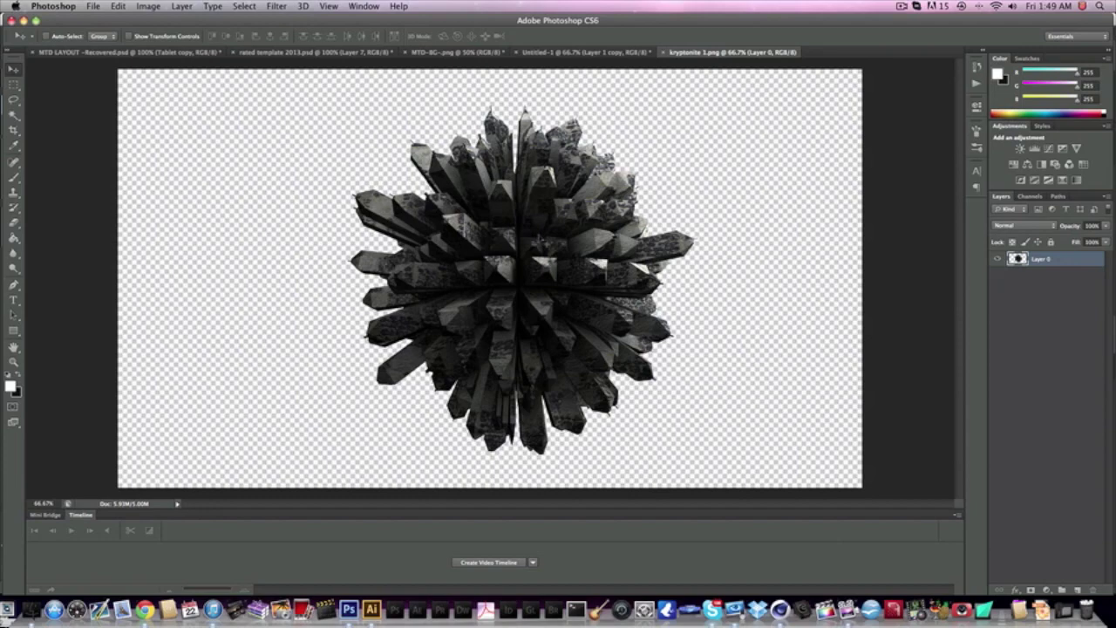
Copy the crystal cluster into the Untitled-1 document, scale it down proportionally and position it below the stone text
{"action": "left_click_drag", "start_coordinate": [465, 276], "coordinate": [518, 293]}
{"action": "key", "text": "super+t"}
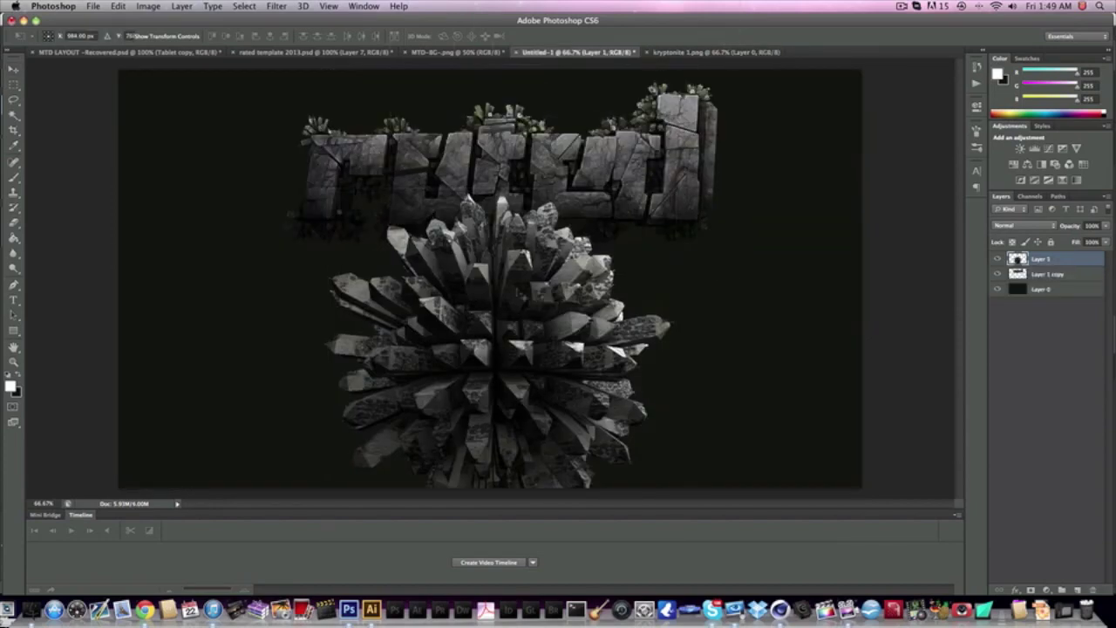
{"action": "key", "text": "ctrl+t"}
{"action": "left_click_drag", "start_coordinate": [325, 188], "coordinate": [365, 249], "text": "alt+shift"}
{"action": "scroll", "coordinate": [365, 249], "scroll_direction": "up", "scroll_amount": 3, "text": "alt"}
{"action": "key", "text": "Return"}
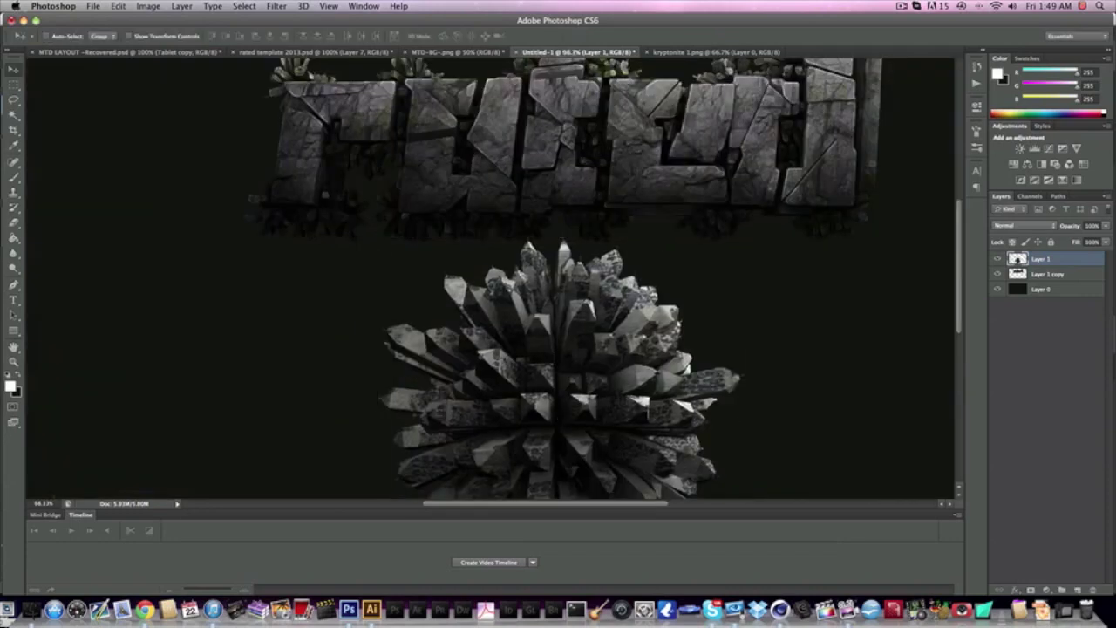
{"action": "scroll", "coordinate": [366, 397], "scroll_direction": "down", "scroll_amount": 1, "text": "alt"}
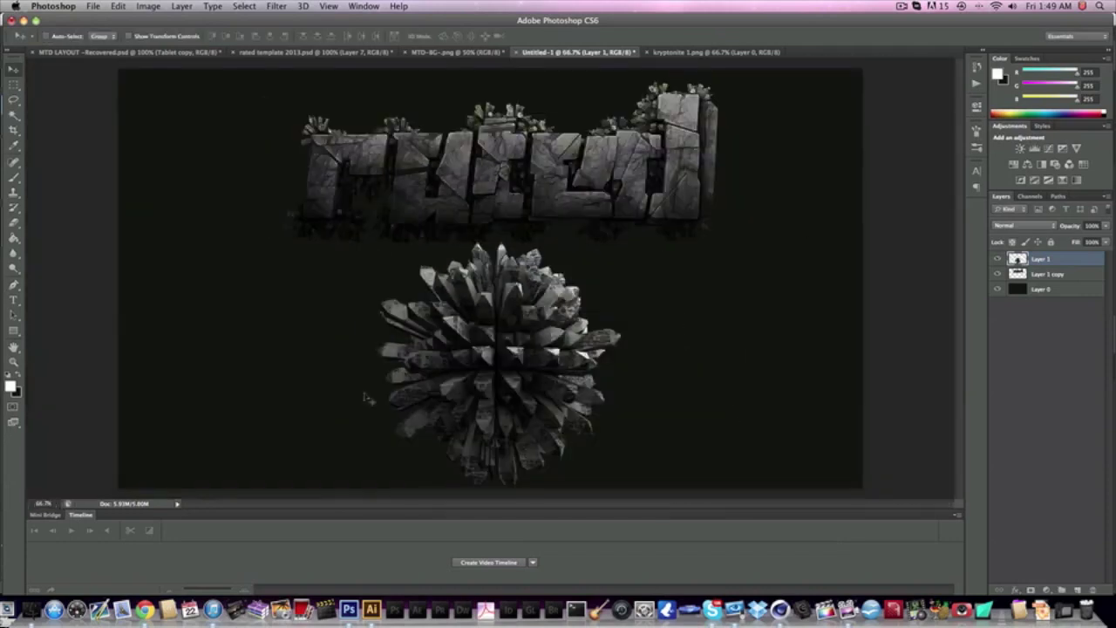
{"action": "left_click_drag", "start_coordinate": [482, 373], "coordinate": [485, 361]}
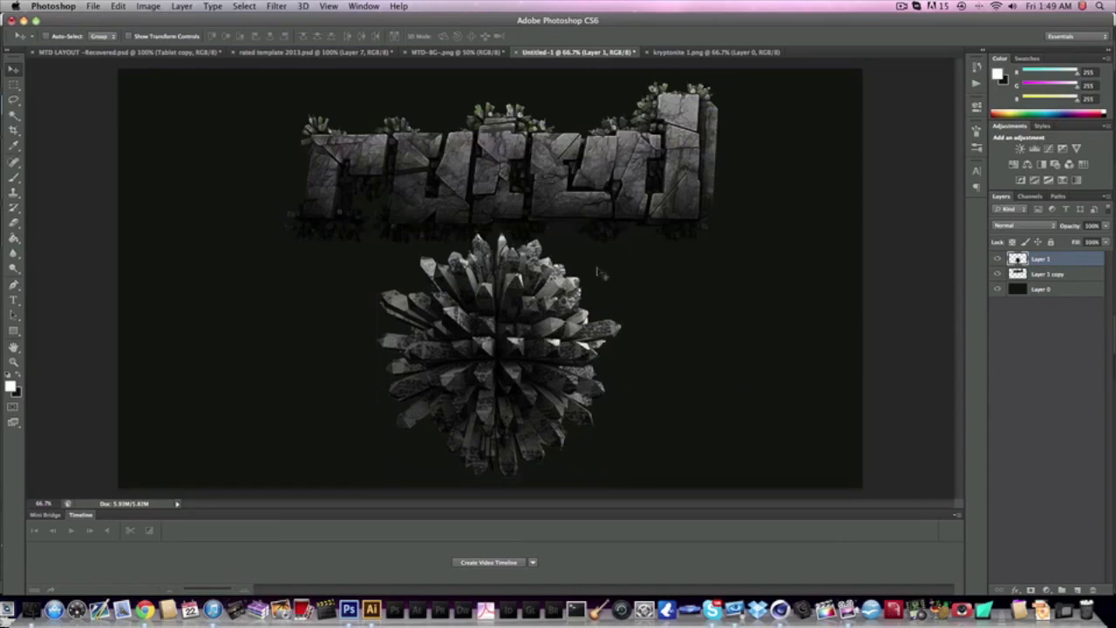
Shrink the crystal cluster a little more, proportionally about its centre
{"action": "key", "text": "super+t"}
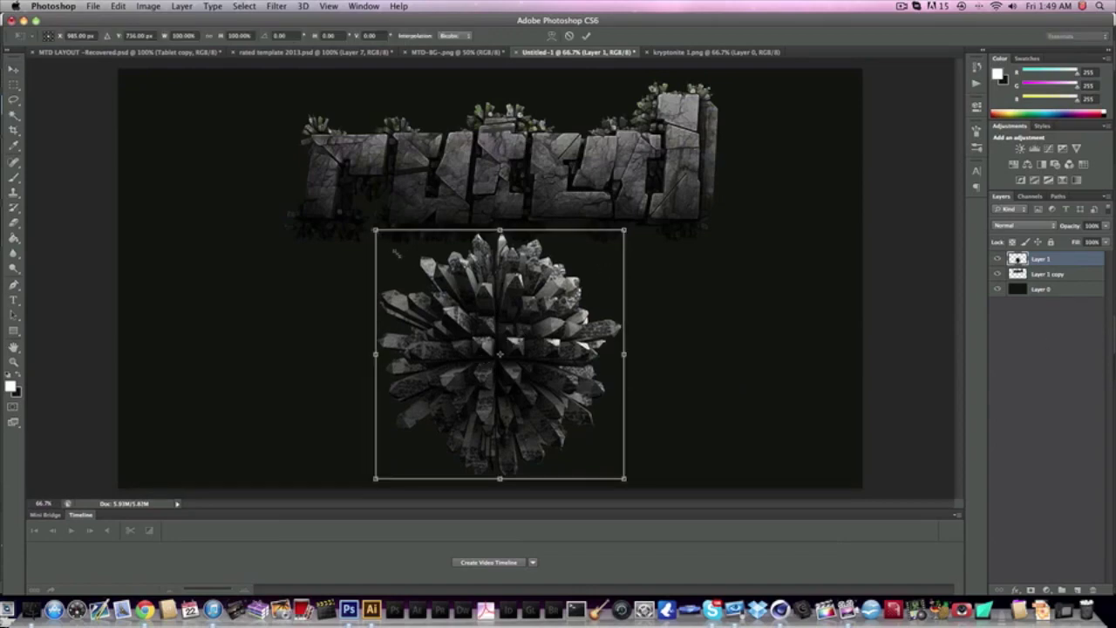
{"action": "left_click_drag", "start_coordinate": [396, 253], "coordinate": [406, 260], "text": "alt+shift"}
{"action": "key", "text": "Return"}
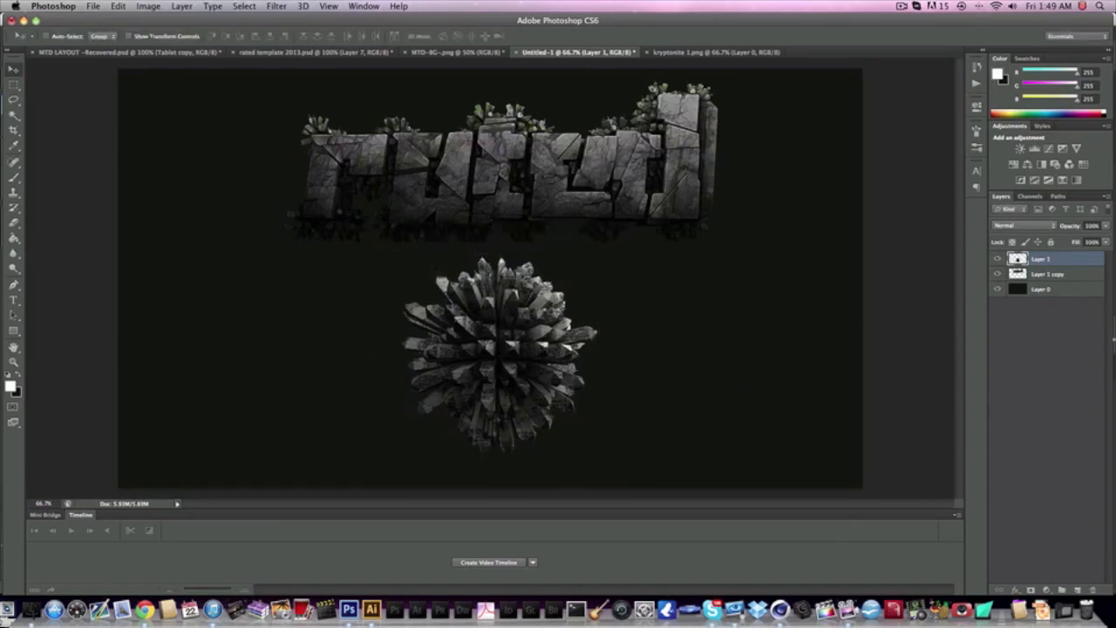
Duplicate the crystal cluster layer and apply the same Glowing Edges filter to the copy
{"action": "key", "text": "super+j"}
{"action": "left_click", "coordinate": [276, 6]}
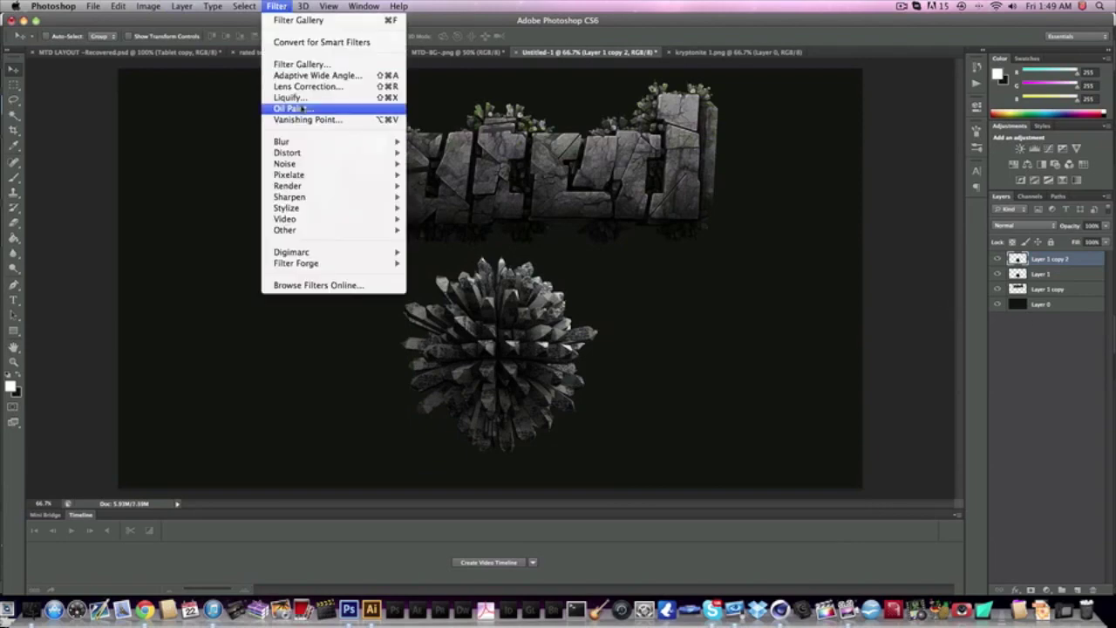
{"action": "left_click", "coordinate": [302, 67]}
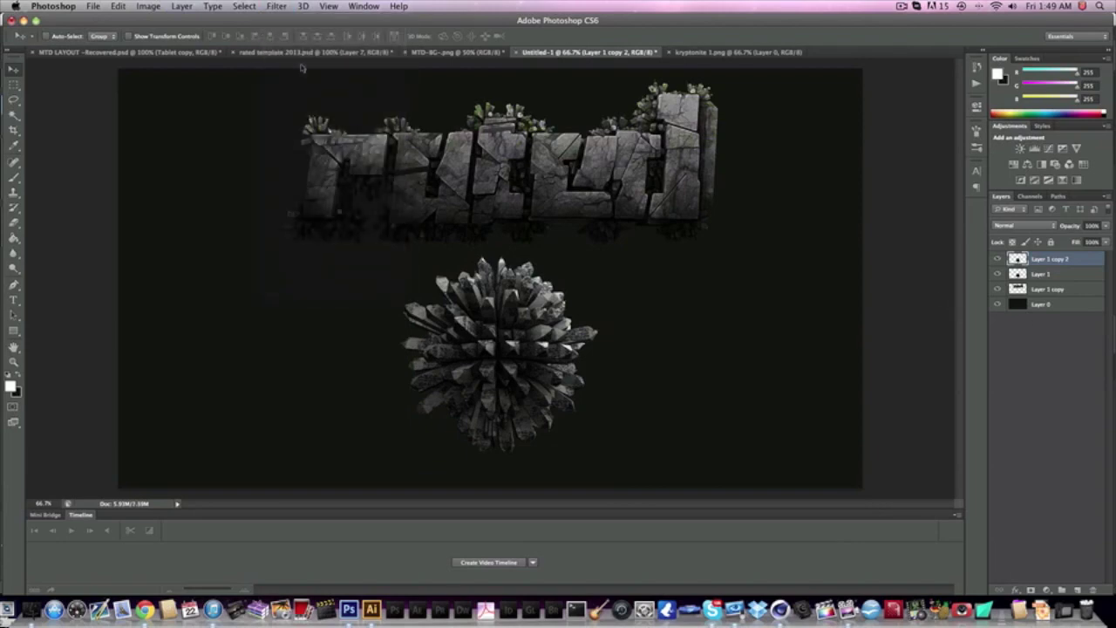
{"action": "key", "text": "Return"}
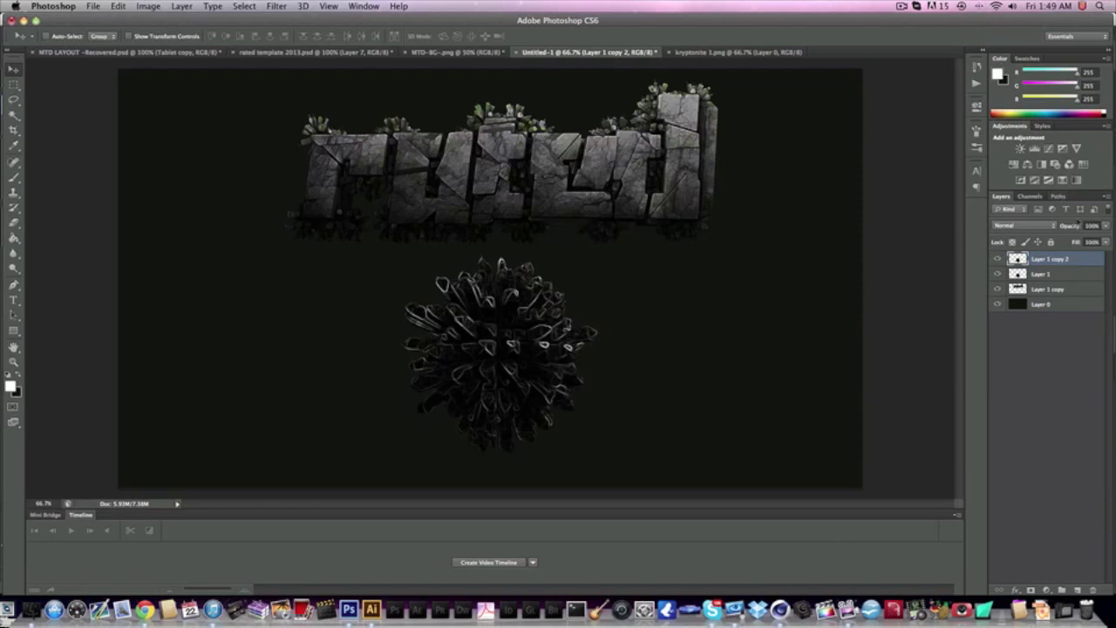
Set the opacity of the crystal cluster's Glowing Edges copy to 40%
{"action": "double_click", "coordinate": [1091, 225]}
{"action": "type", "text": "40"}
{"action": "key", "text": "Return"}
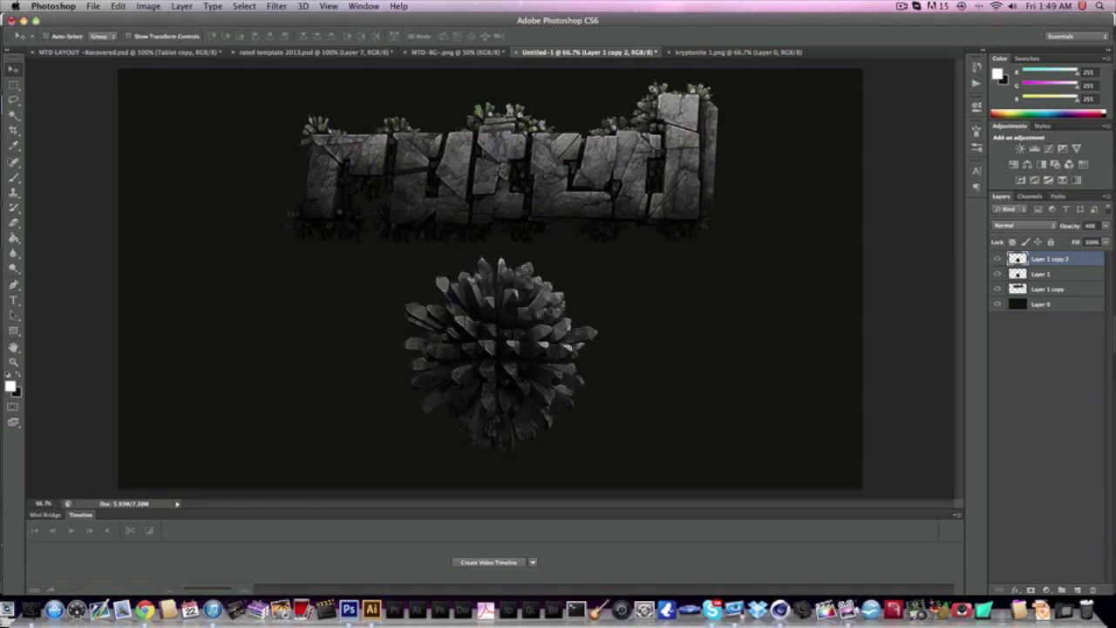
Merge the crystal cluster's Glowing Edges copy with the original crystal layer
{"action": "left_click", "coordinate": [1048, 276], "text": "shift"}
{"action": "right_click", "coordinate": [1048, 276]}
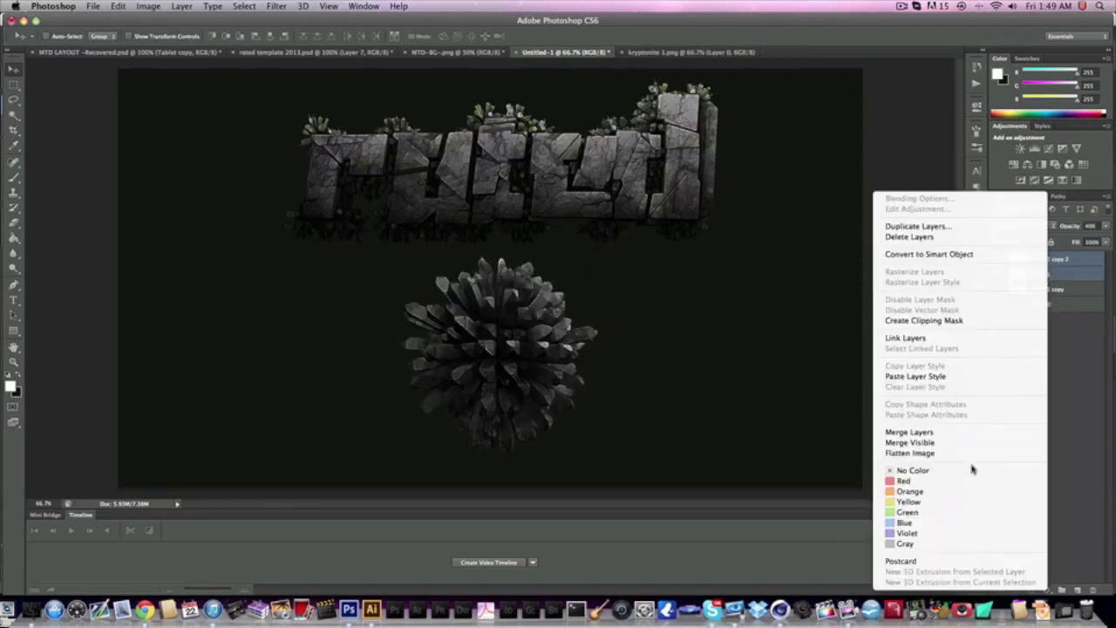
{"action": "left_click", "coordinate": [924, 431]}
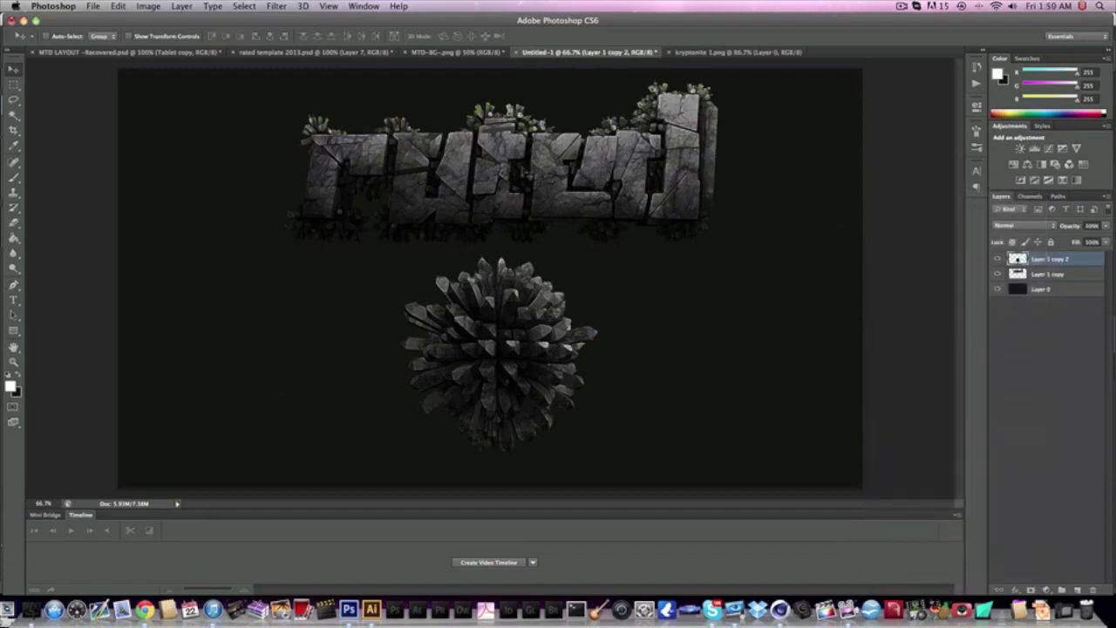